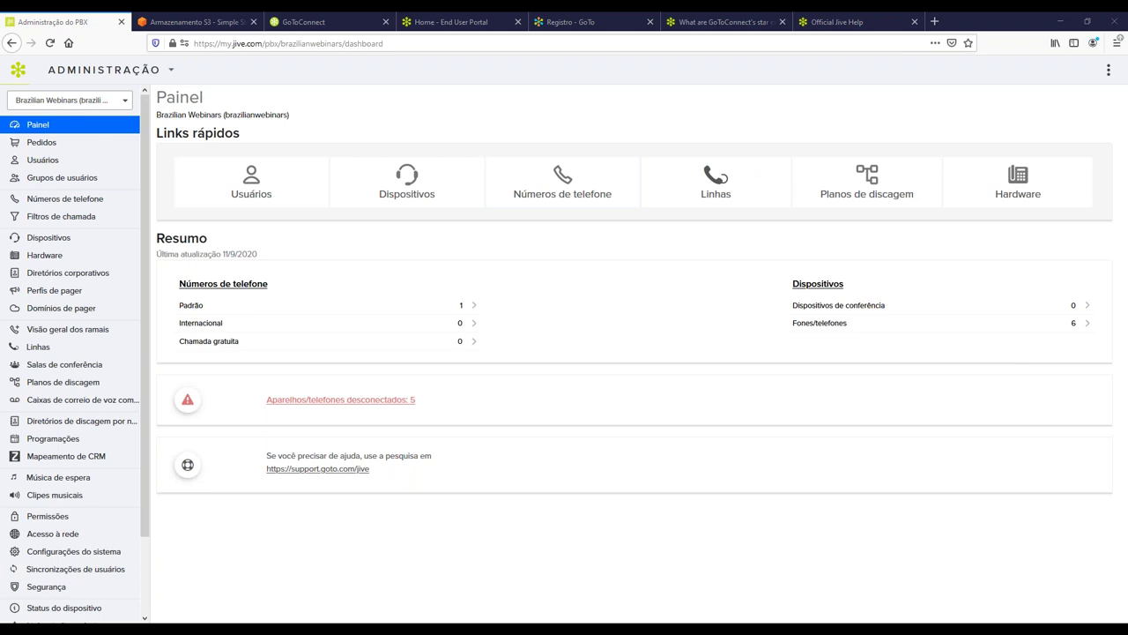
Switch to the 'Registro - GoTo' tab showing the empty GoTo sign-up form.
click(559, 23)
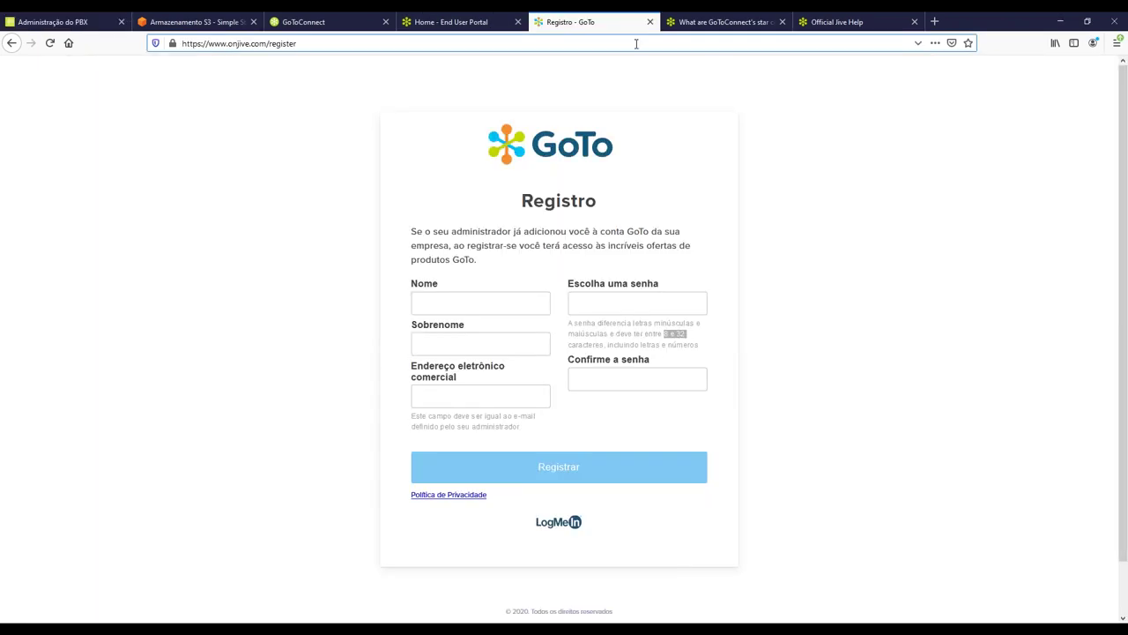
click(346, 43)
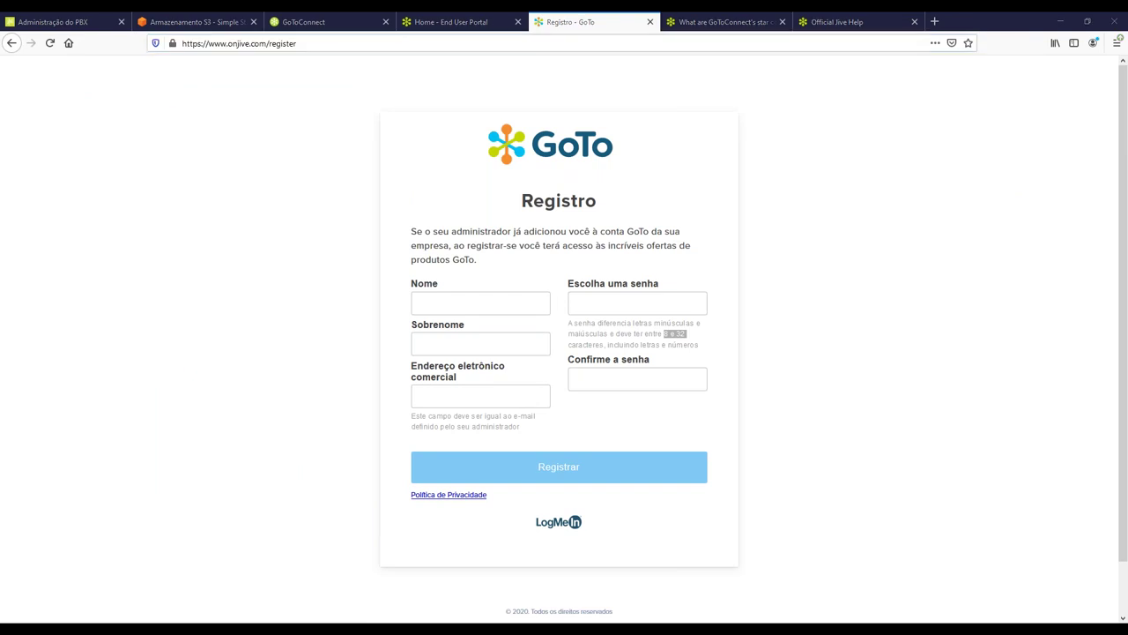
click(295, 185)
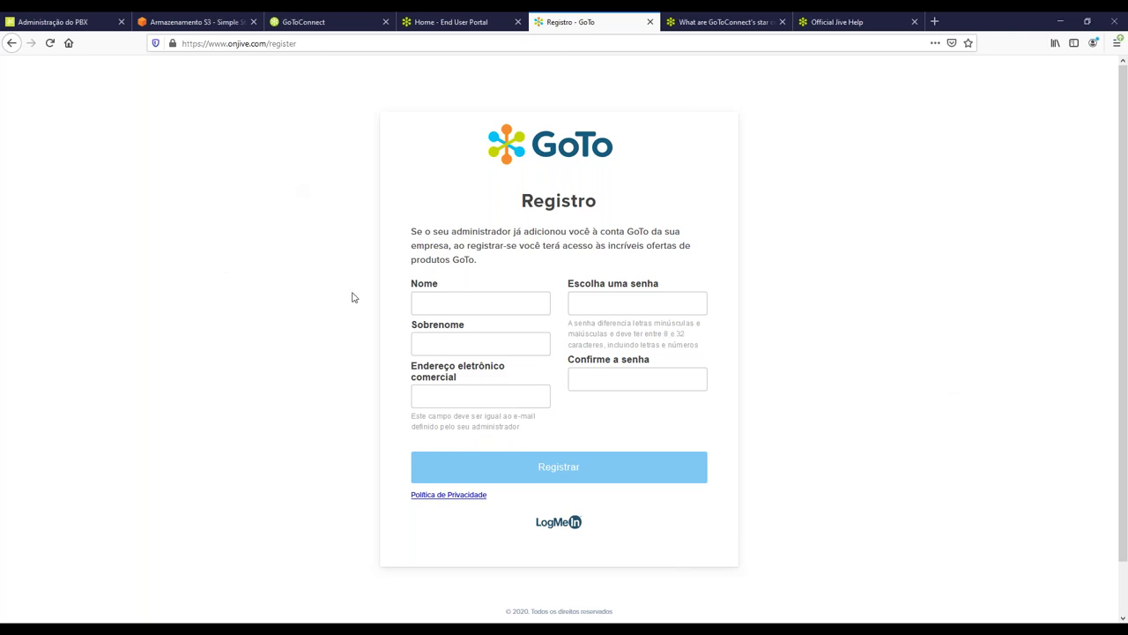
drag(418, 284, 443, 287)
drag(415, 328, 468, 325)
drag(412, 368, 459, 381)
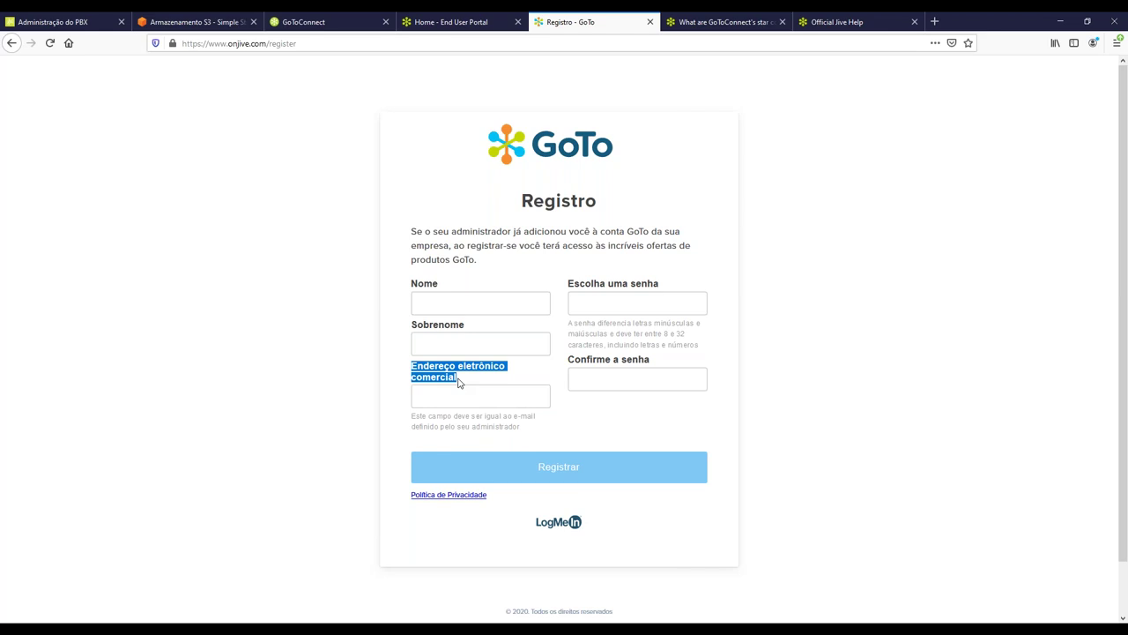
drag(569, 283, 657, 285)
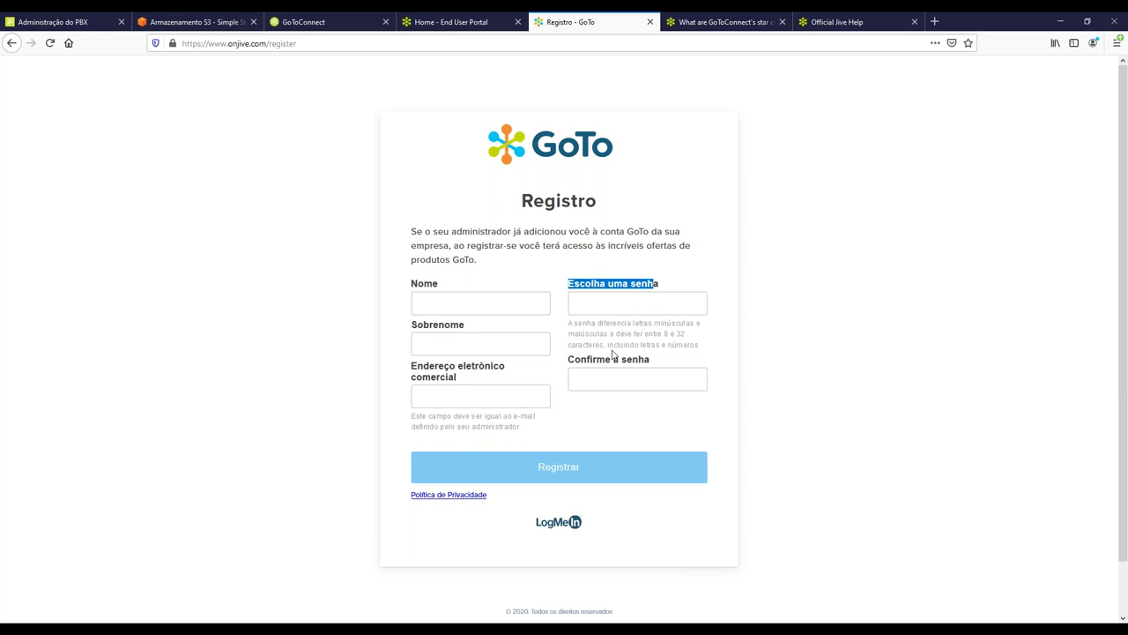
drag(663, 334, 695, 340)
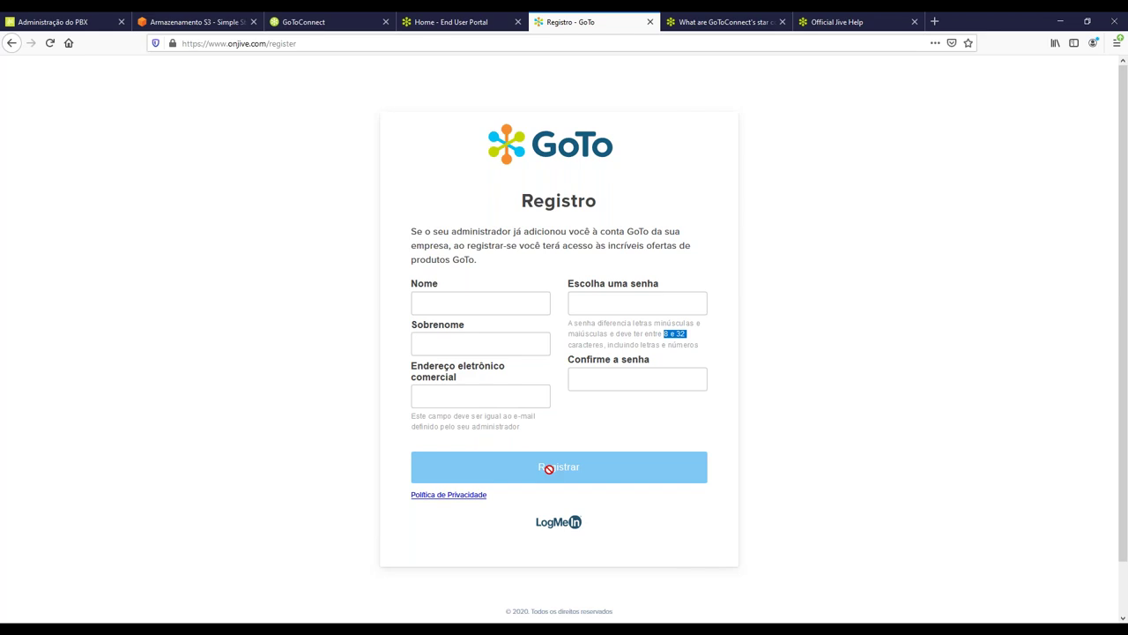
click(447, 24)
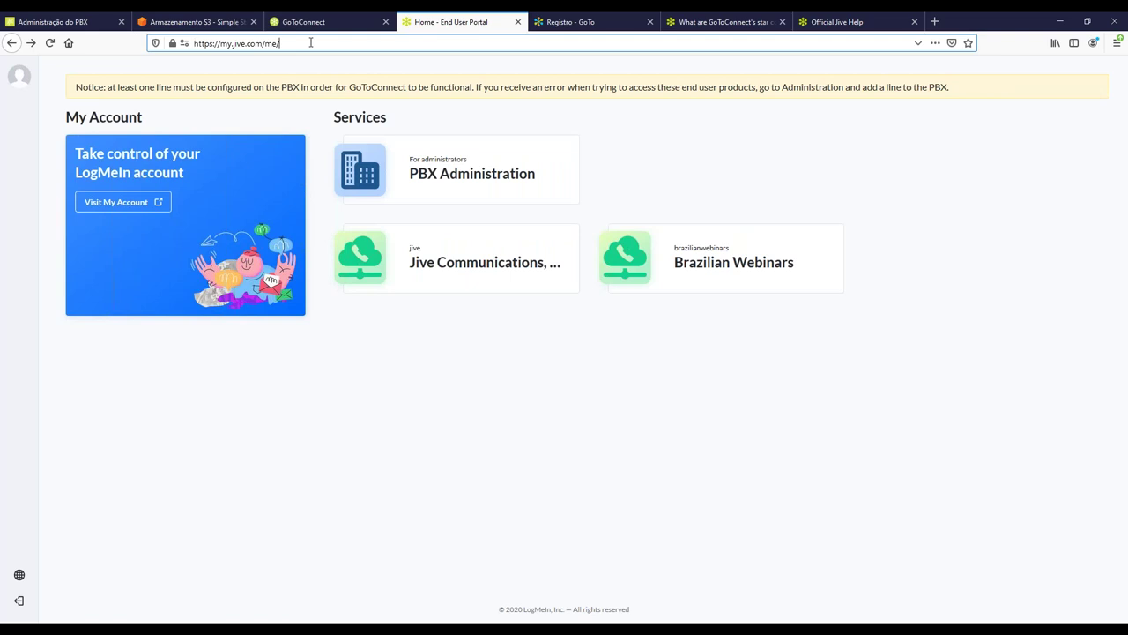
Select the End User Portal's web address in the address bar.
click(149, 43)
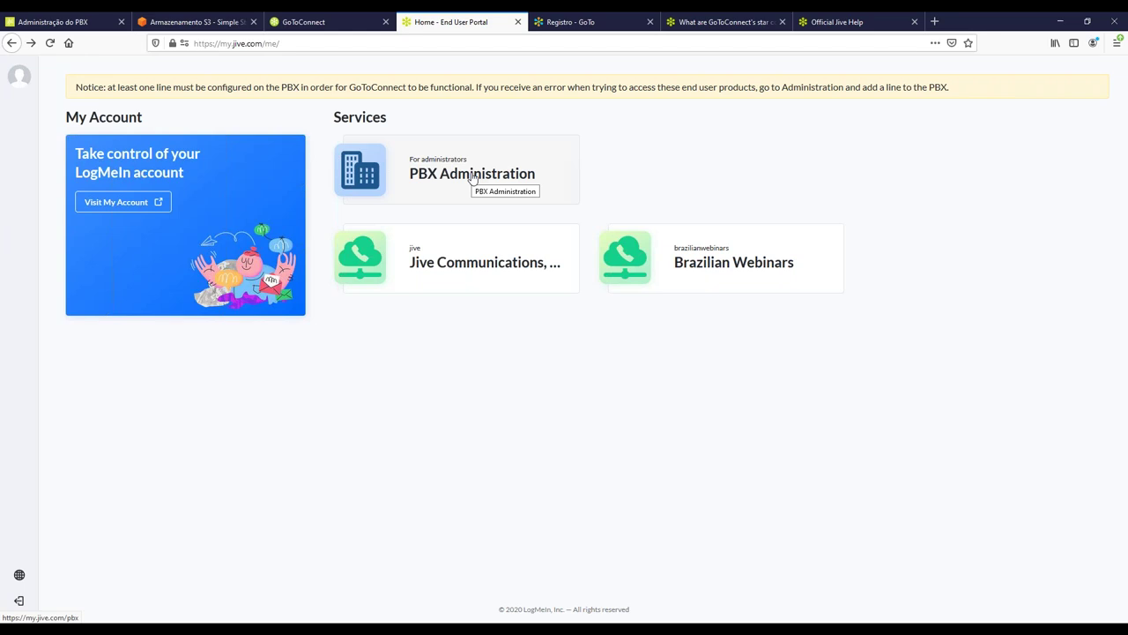
Show the GoToConnect Discar dialer page and highlight my.jive.com in its address.
click(346, 25)
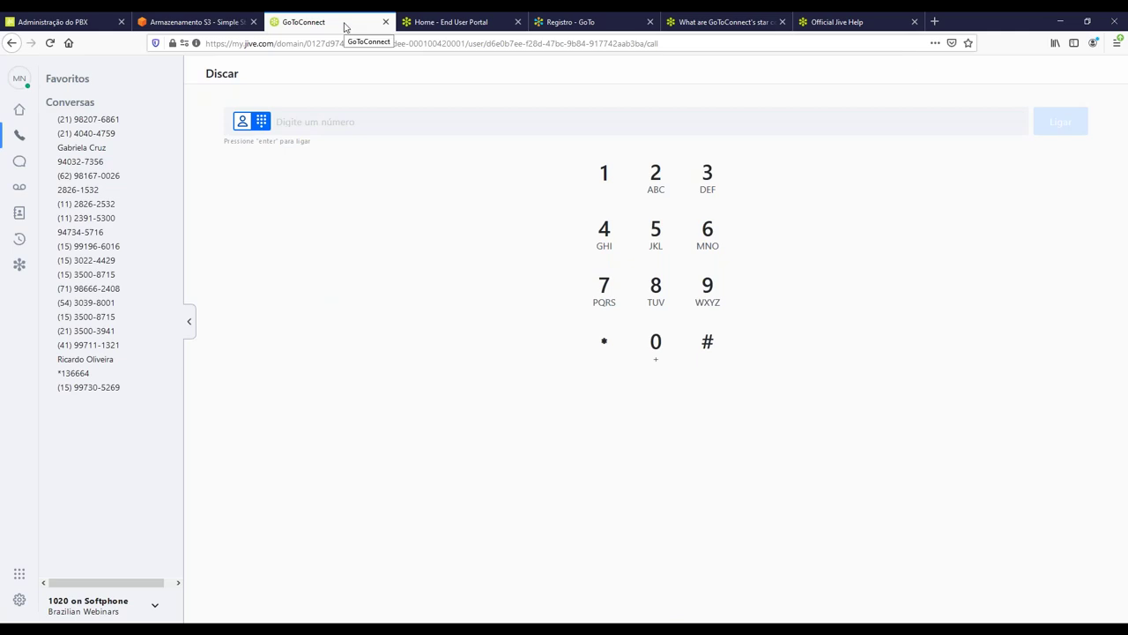
drag(276, 44, 205, 44)
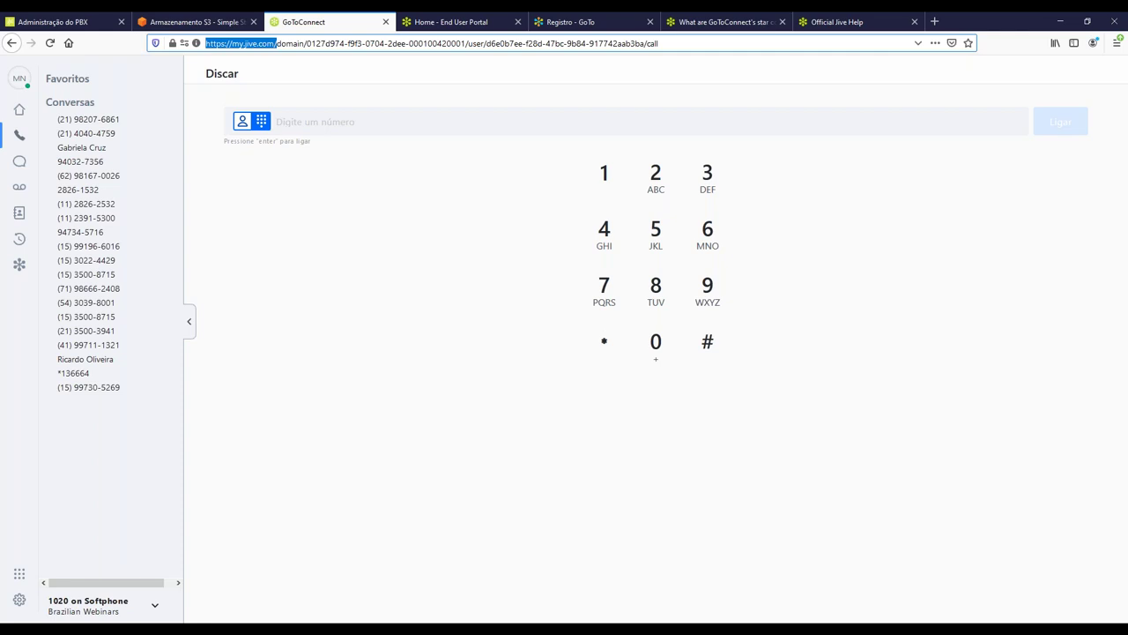
key(alt+Tab)
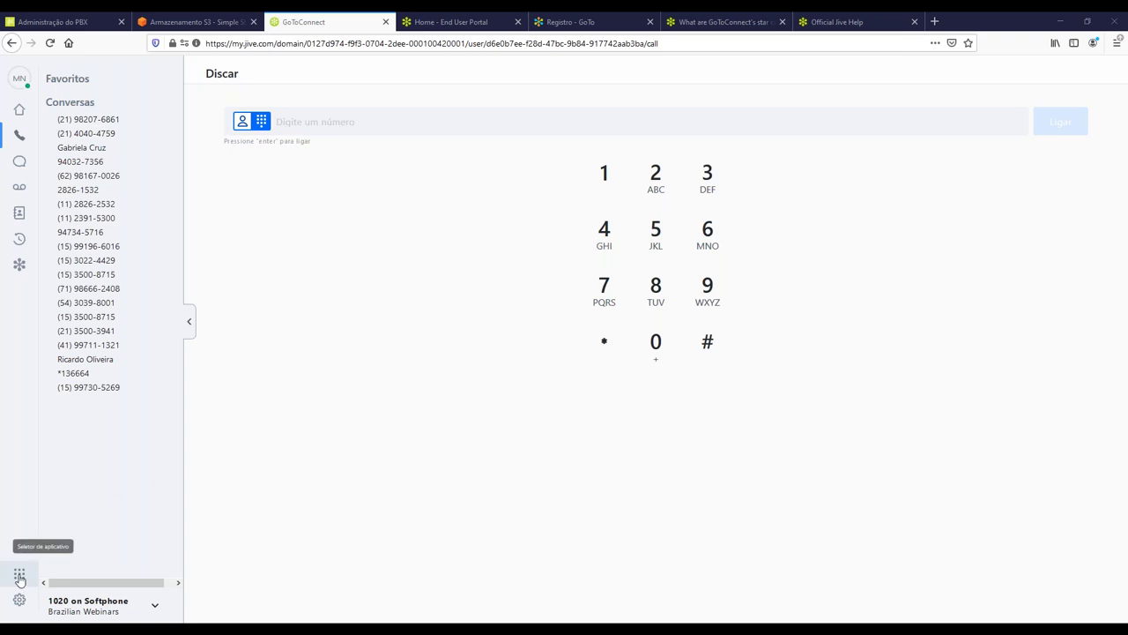
Open the Administrativo PBX portal from the app launcher, then its three-dot options menu.
click(19, 576)
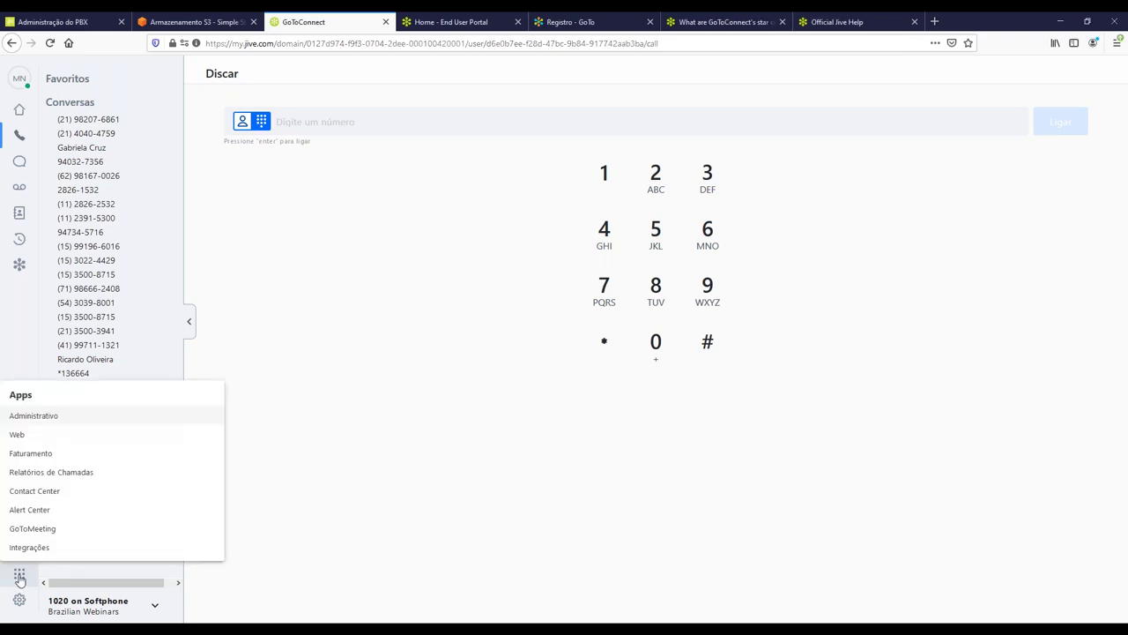
click(47, 420)
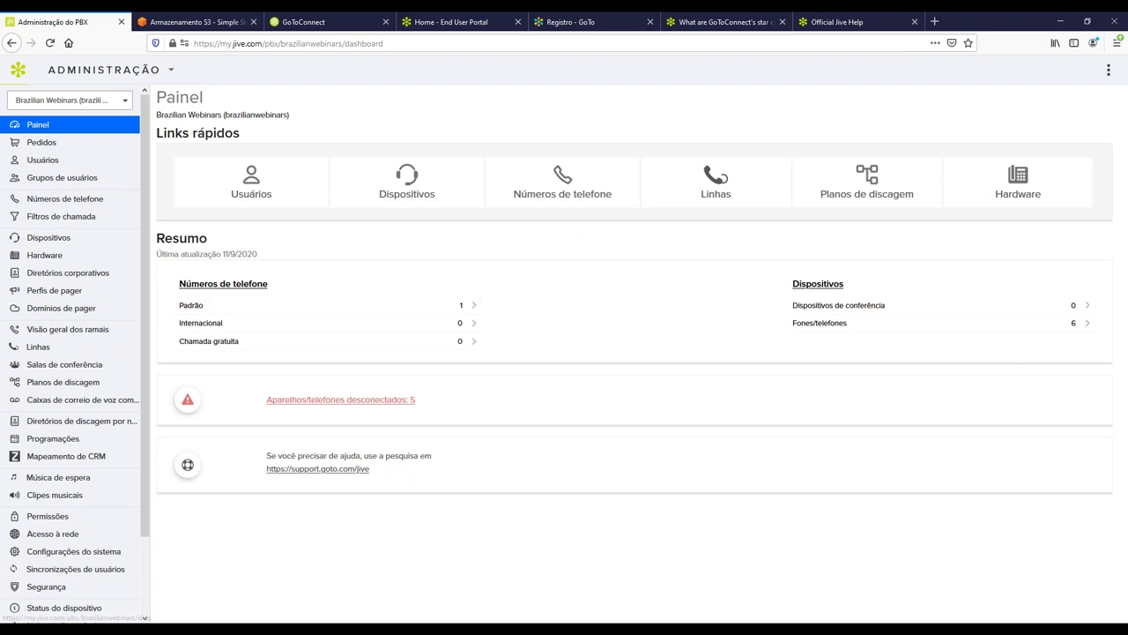
click(1109, 73)
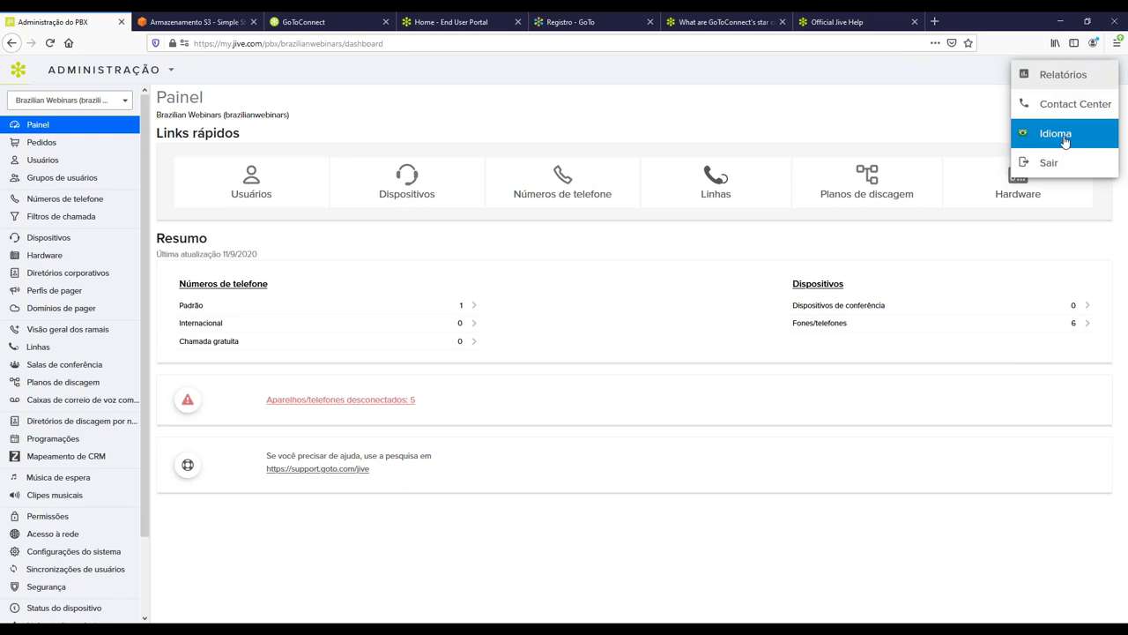
Browse the Idioma language list, then close the menu keeping Portuguese.
click(1065, 141)
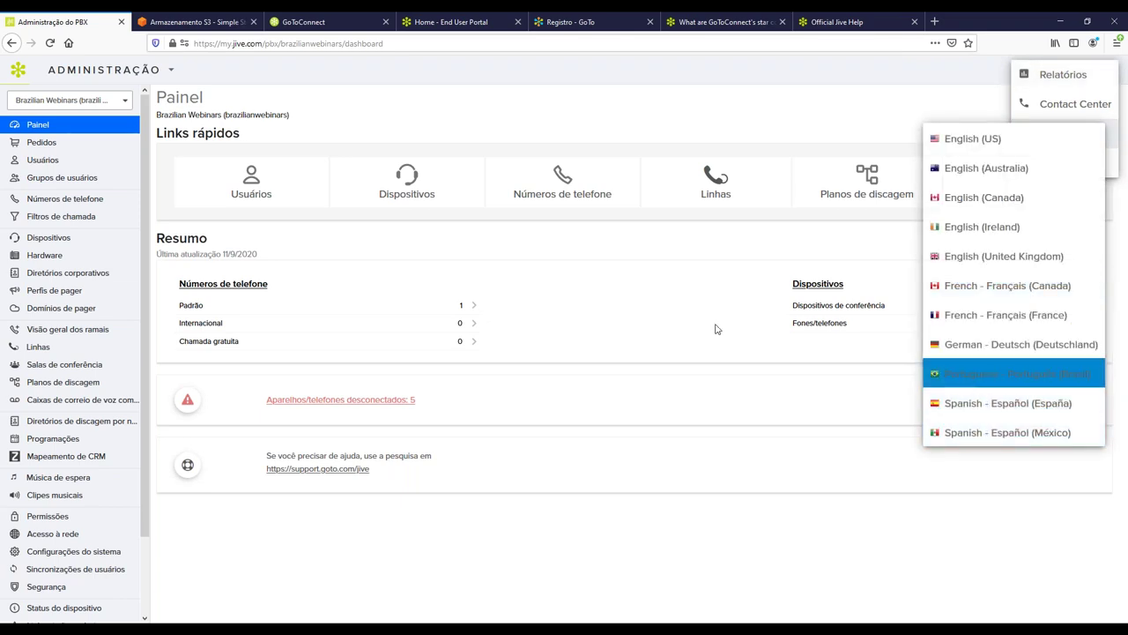
click(508, 326)
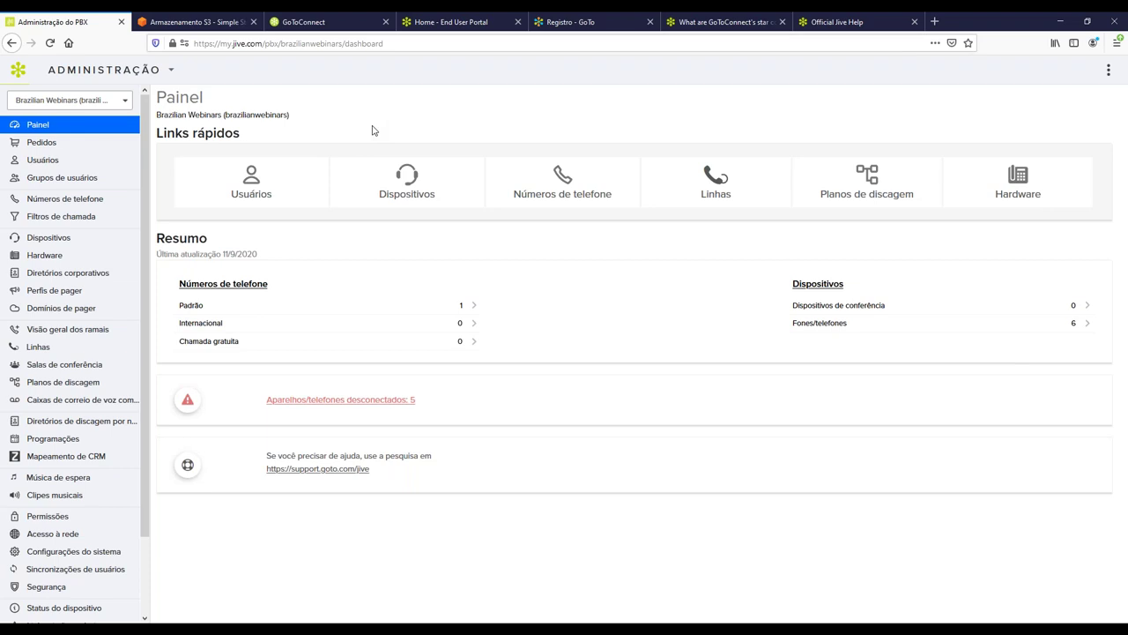
drag(157, 114, 301, 116)
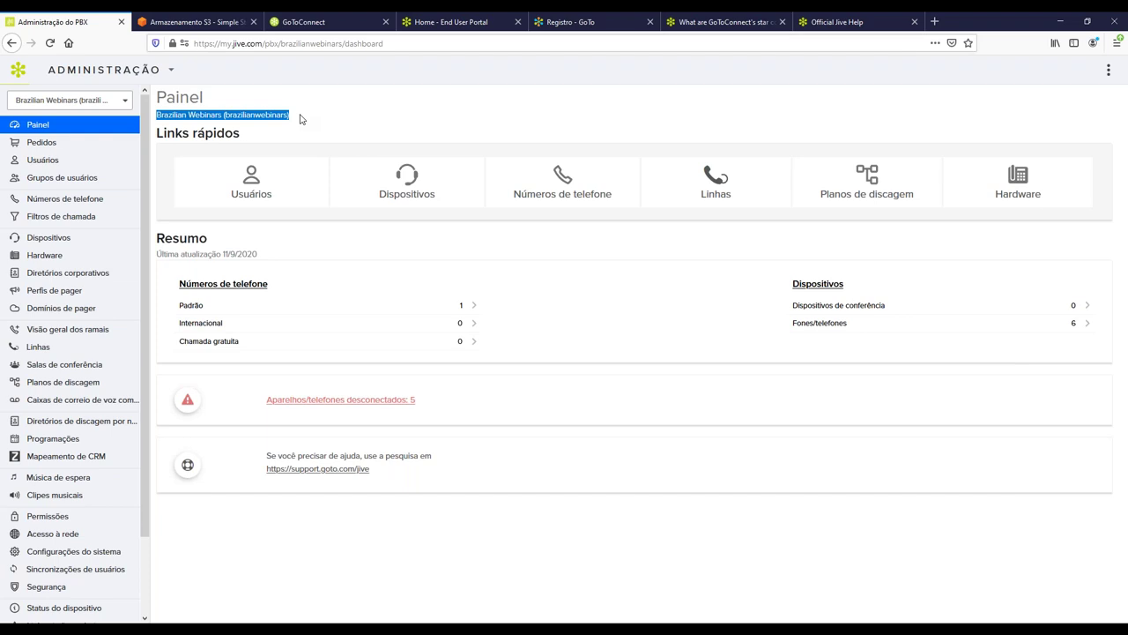
drag(158, 133, 1107, 203)
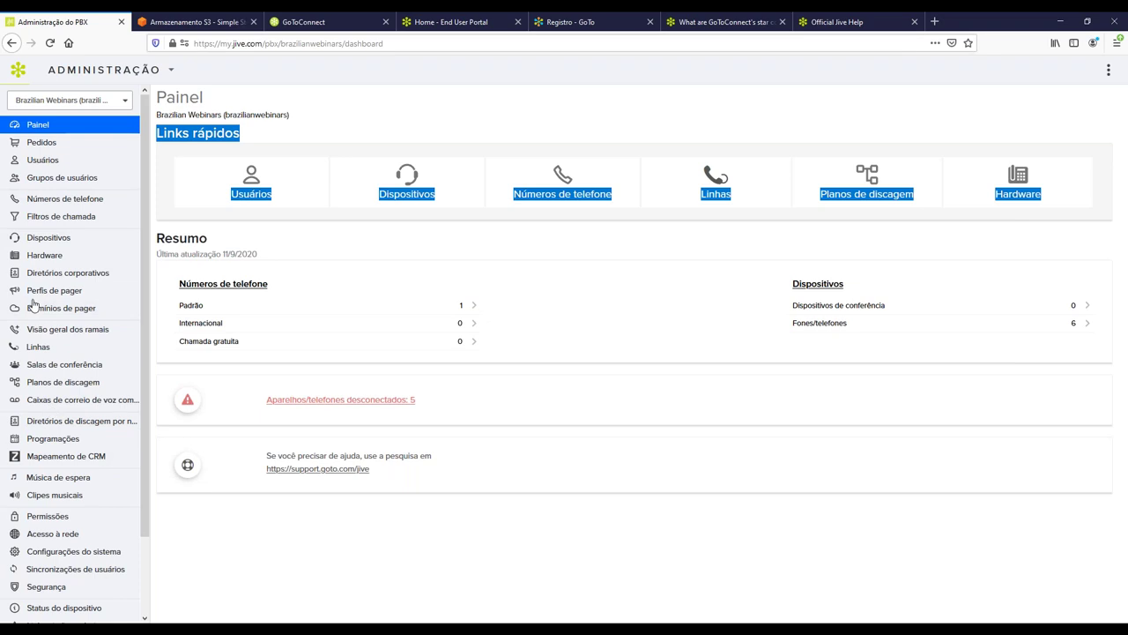
click(159, 238)
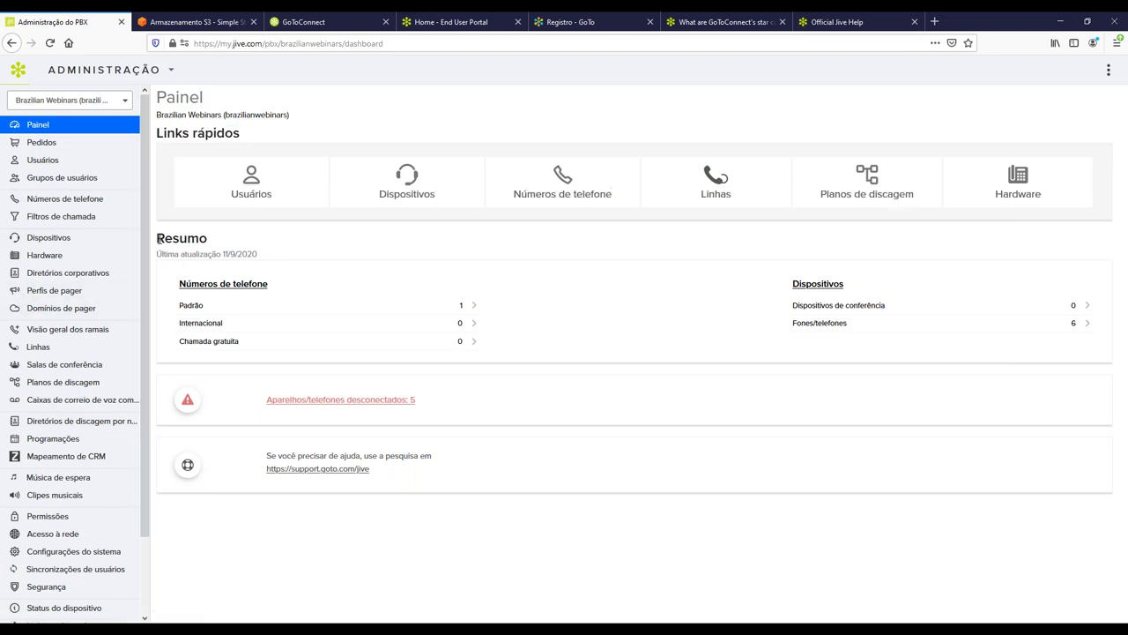
drag(159, 238, 212, 244)
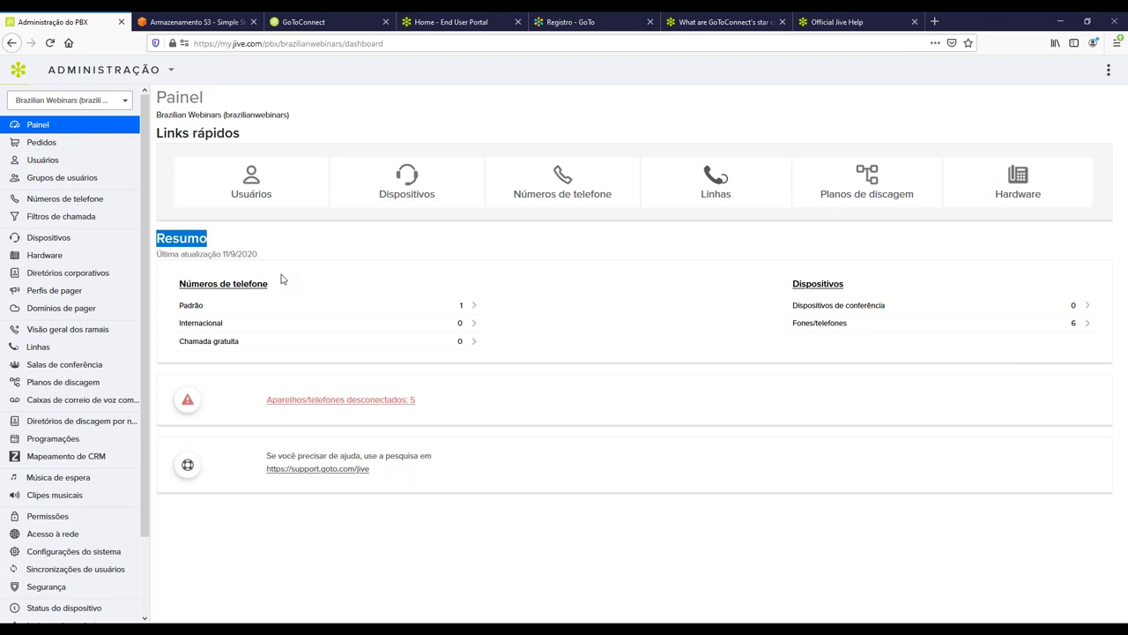
drag(176, 284, 517, 345)
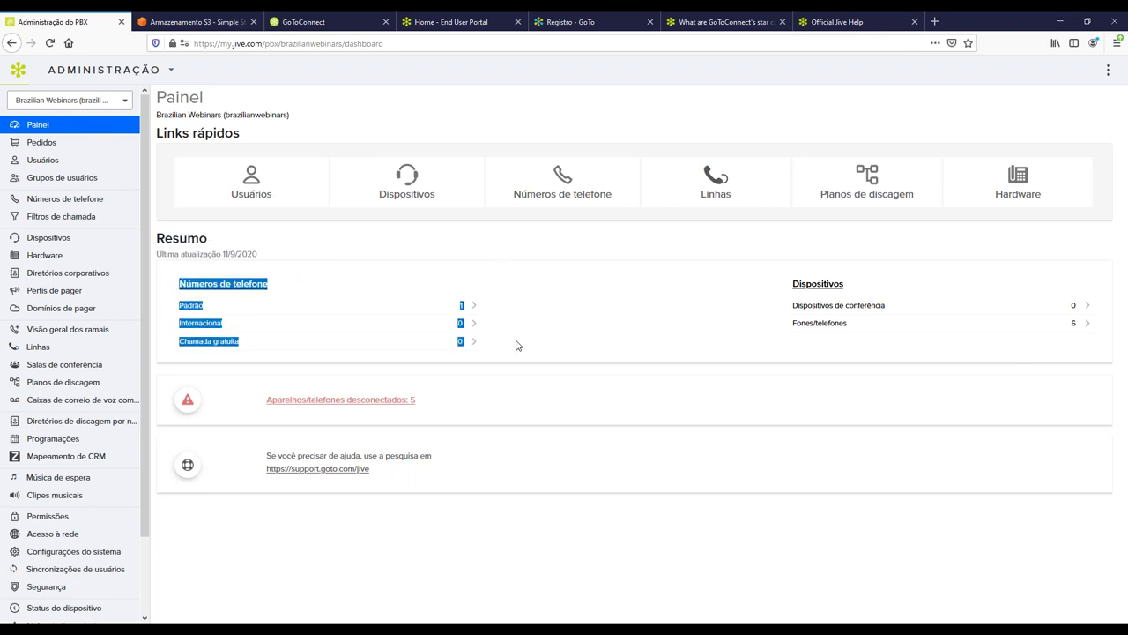
drag(763, 282, 1075, 353)
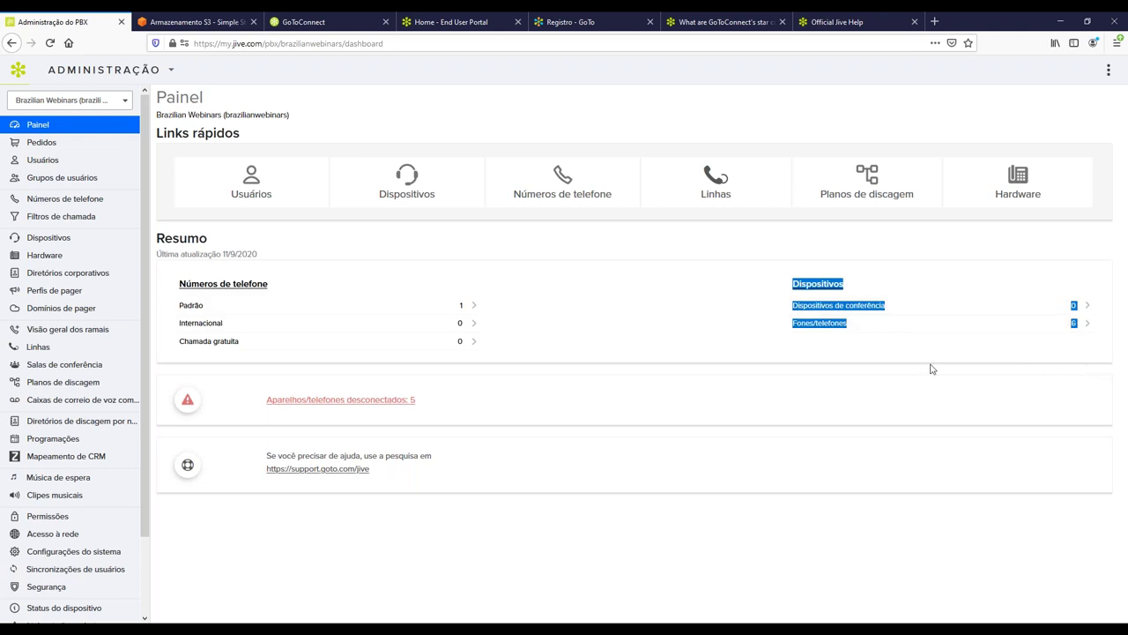
drag(451, 416, 211, 403)
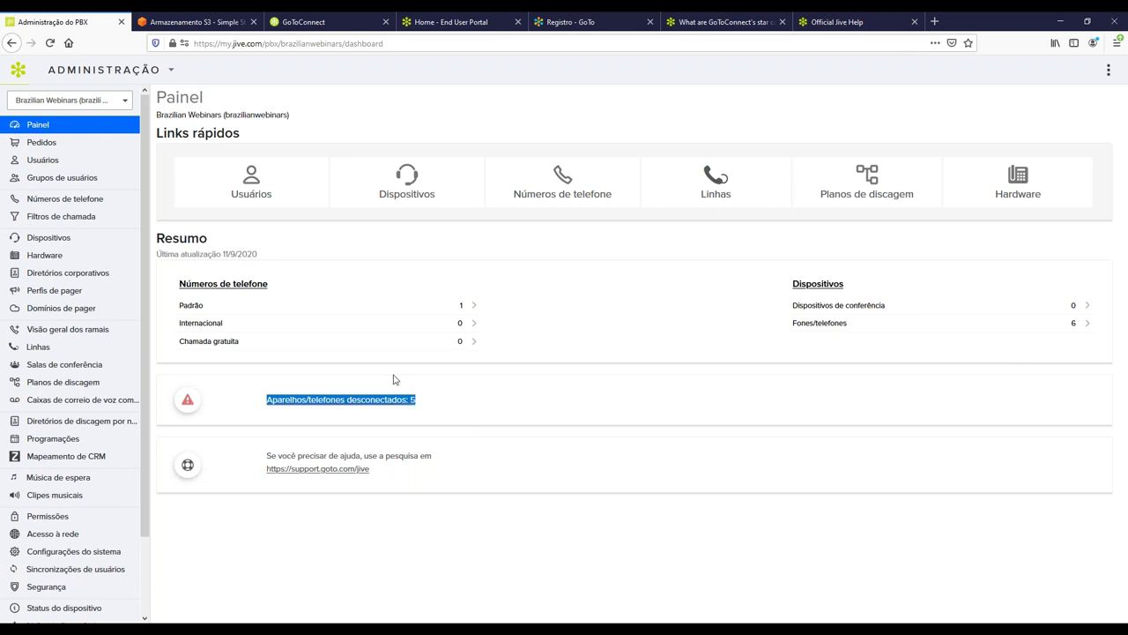
click(416, 425)
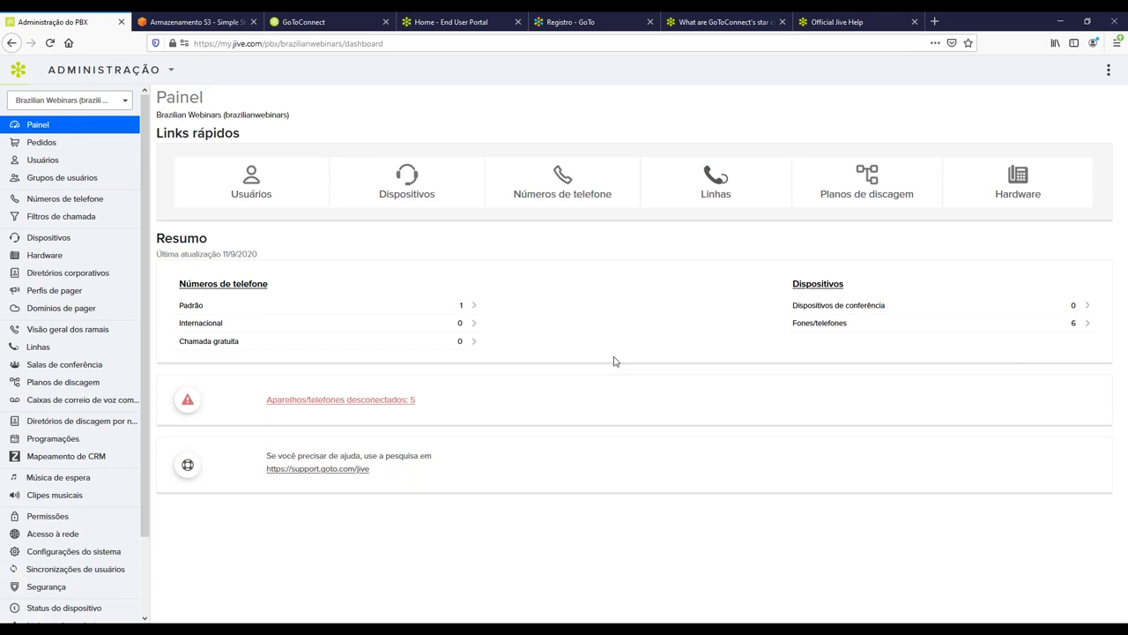
Open Usuários from the left sidebar to list the account's 8 users.
click(40, 162)
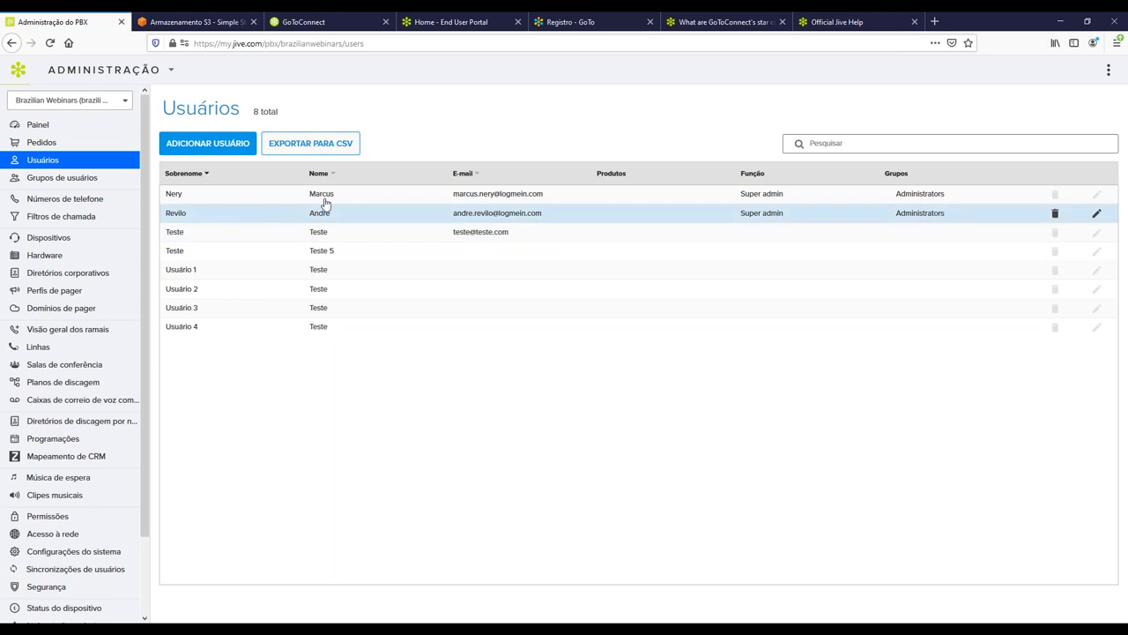
Start a new user, review Sobrenome, E-mail and extension fields, and uncheck Habilitar softphone.
click(200, 151)
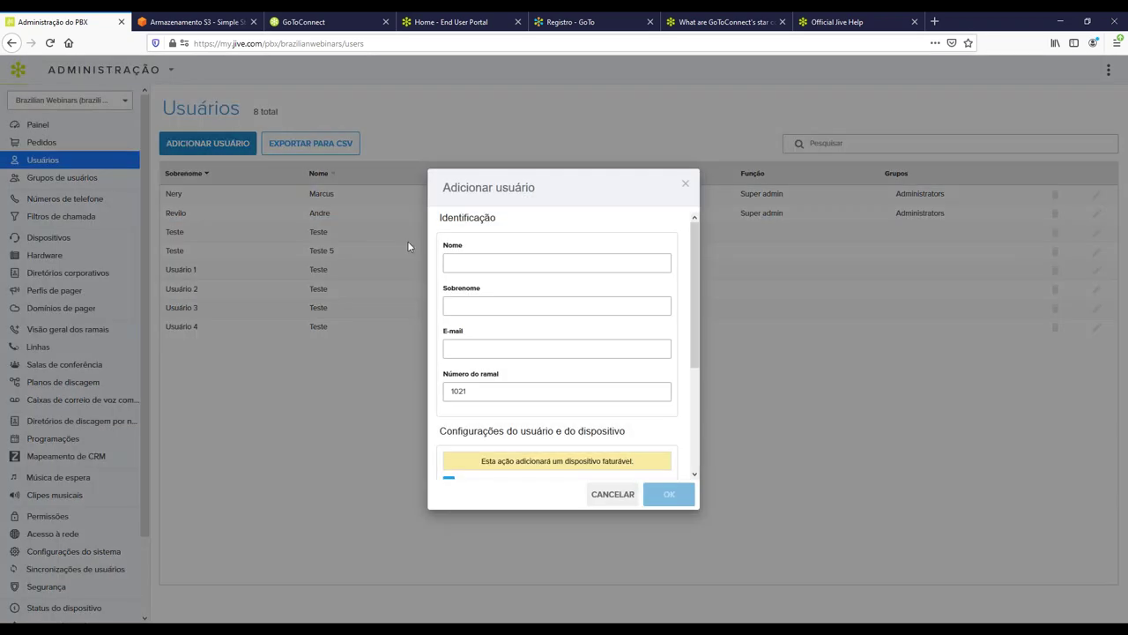
drag(482, 288, 470, 292)
drag(441, 334, 501, 331)
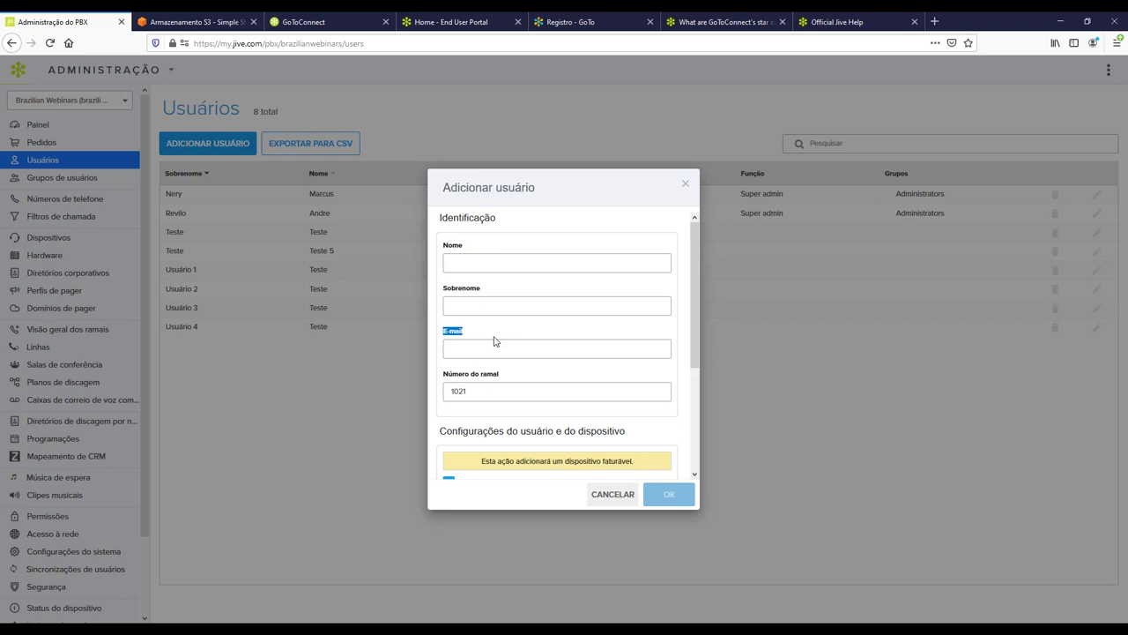
scroll(494, 338, down, 1)
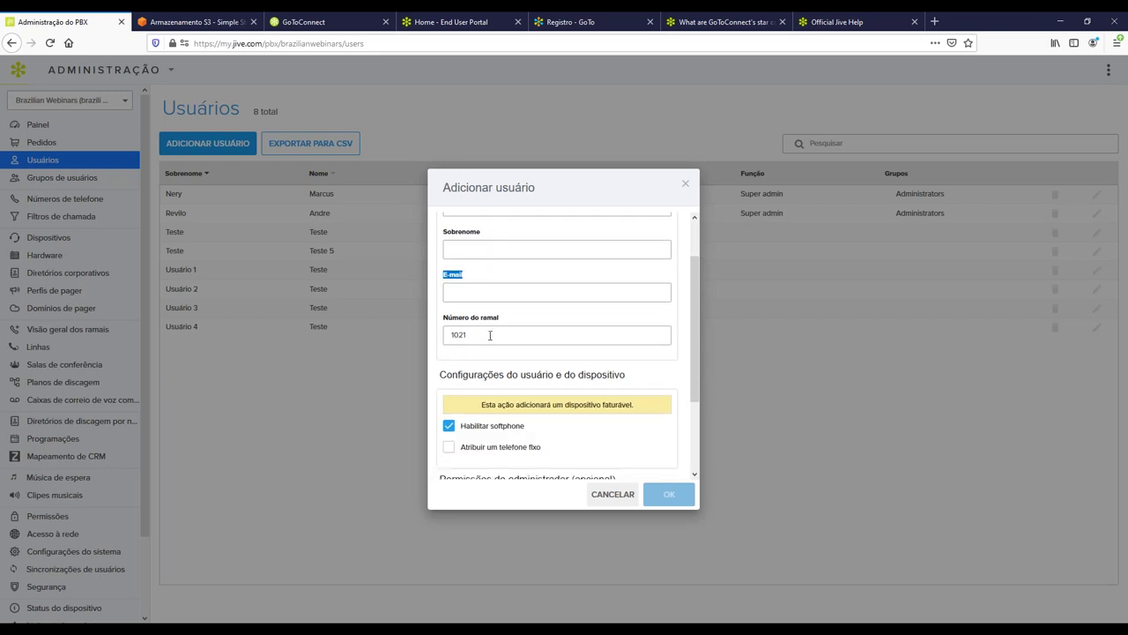
mouse_move(442, 323)
mouse_down()
mouse_move(464, 321)
mouse_move(446, 319)
mouse_up()
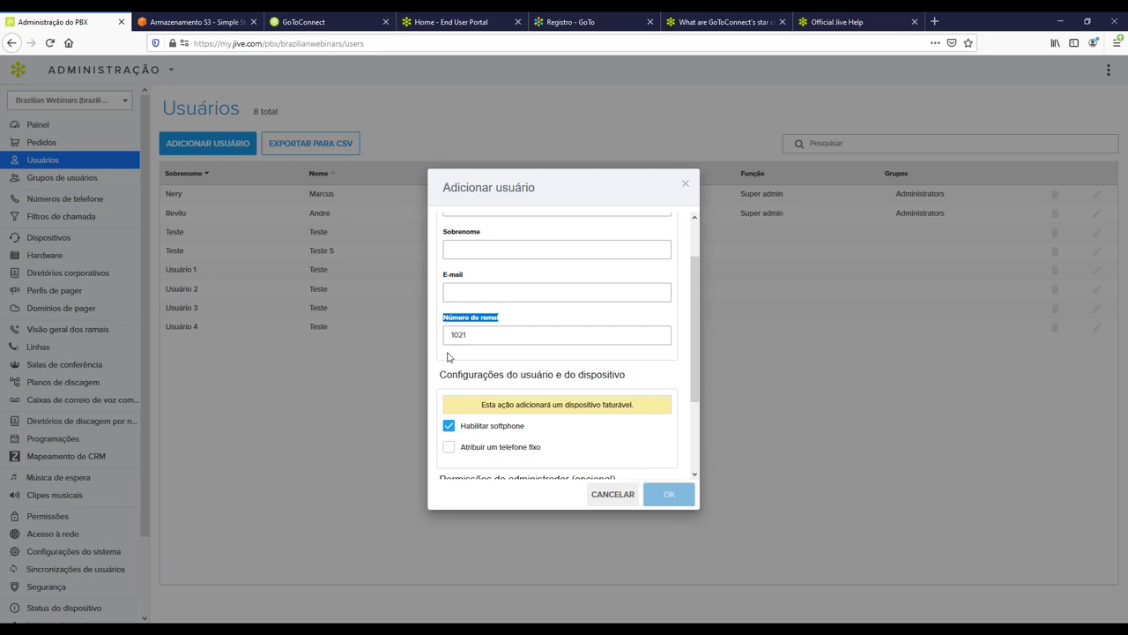
click(480, 410)
drag(480, 410, 633, 406)
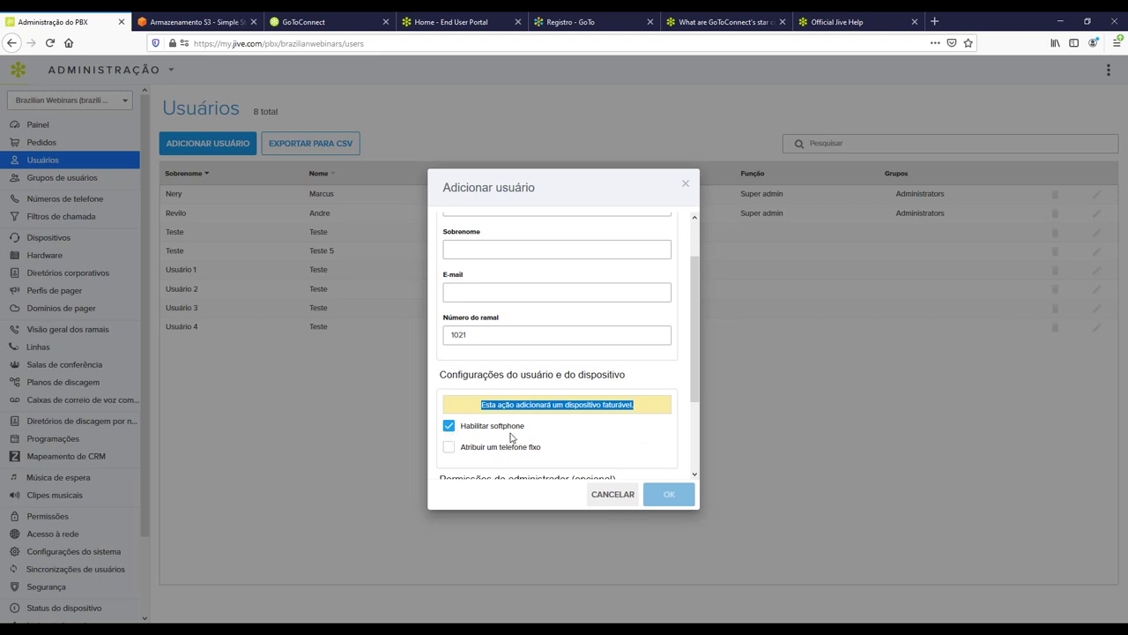
click(448, 426)
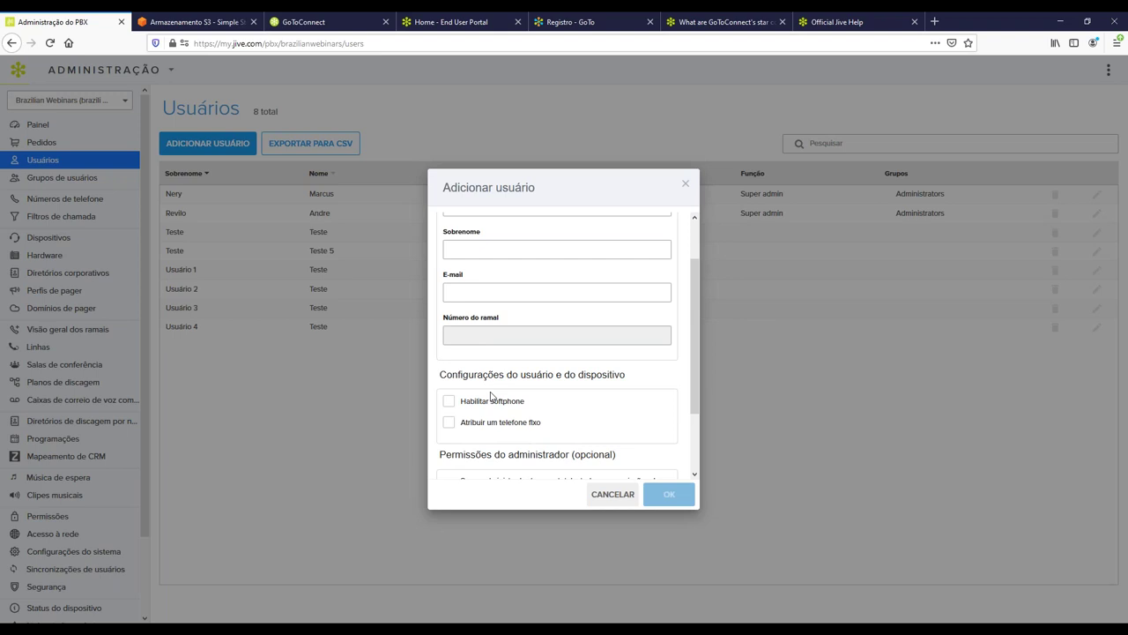
Try Super administrador then Personalizados permissions, then cancel the new user form.
scroll(498, 401, down, 2)
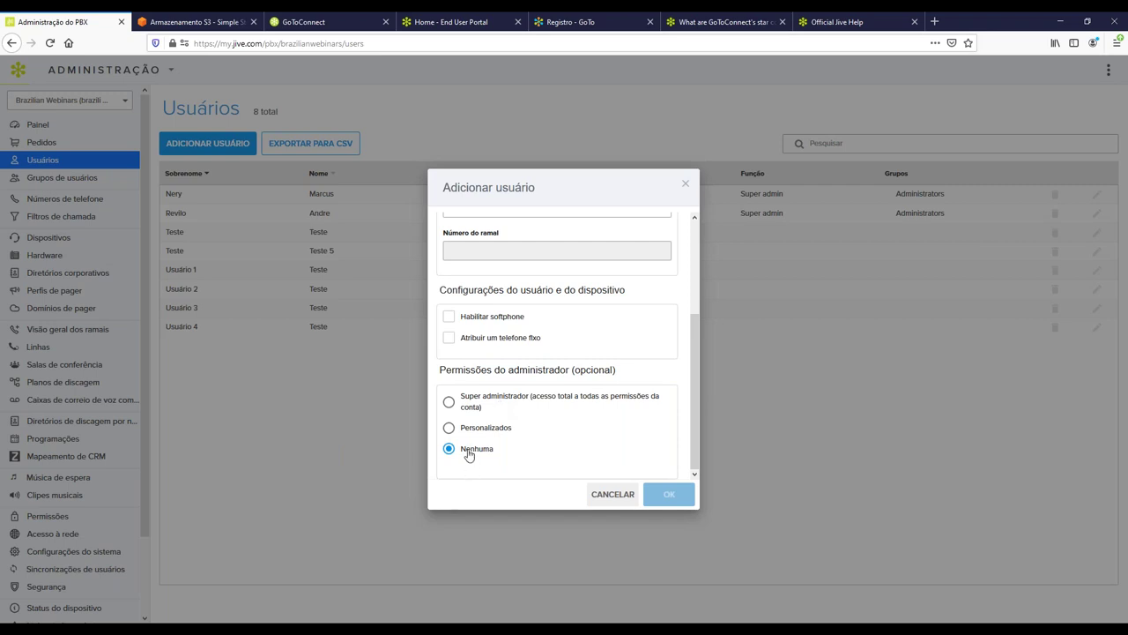
click(450, 403)
click(449, 428)
scroll(514, 401, down, 2)
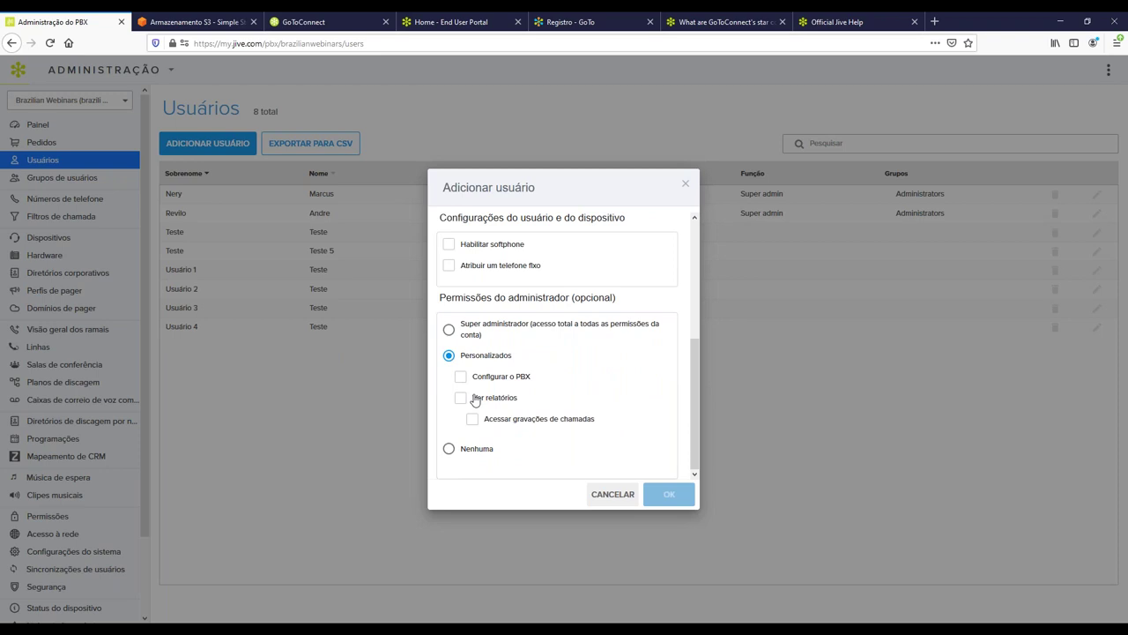
click(613, 495)
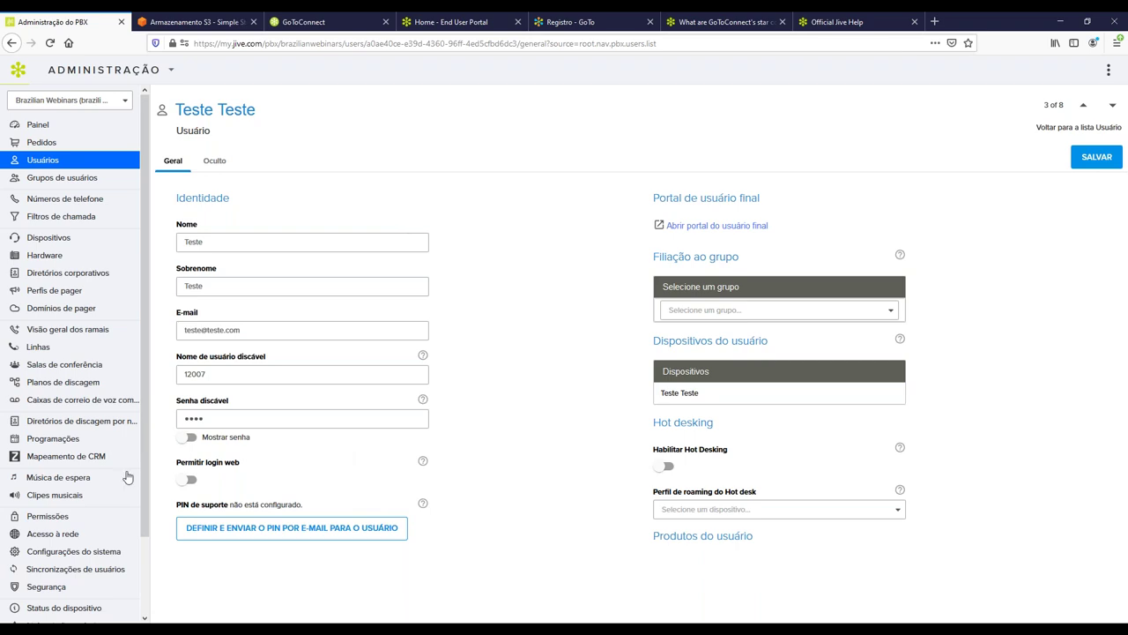
drag(176, 463, 244, 470)
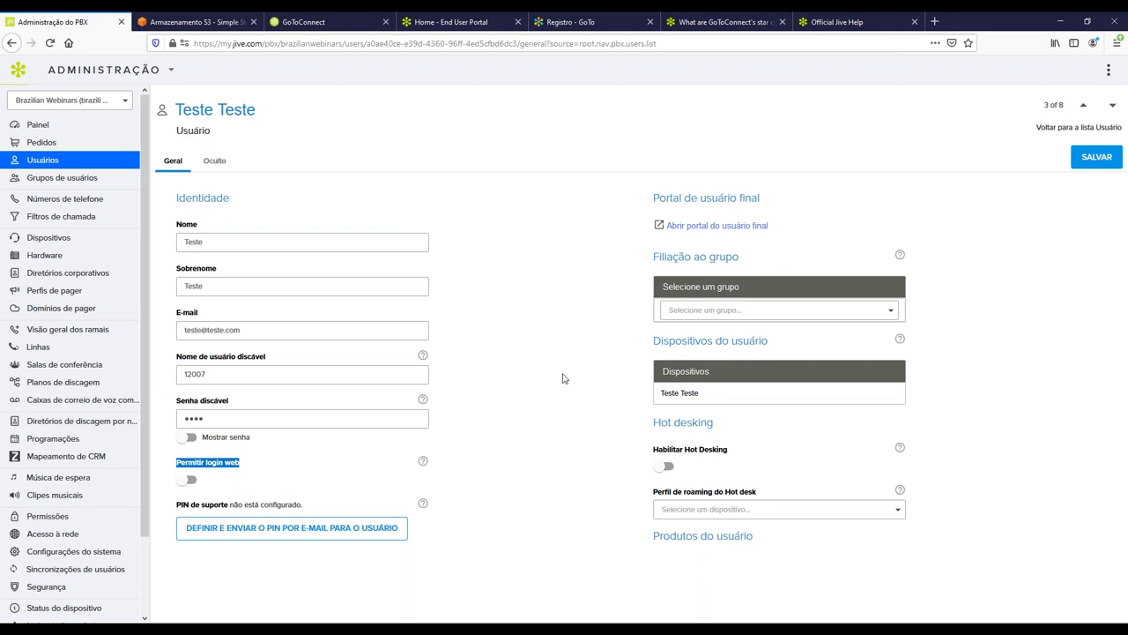
click(569, 305)
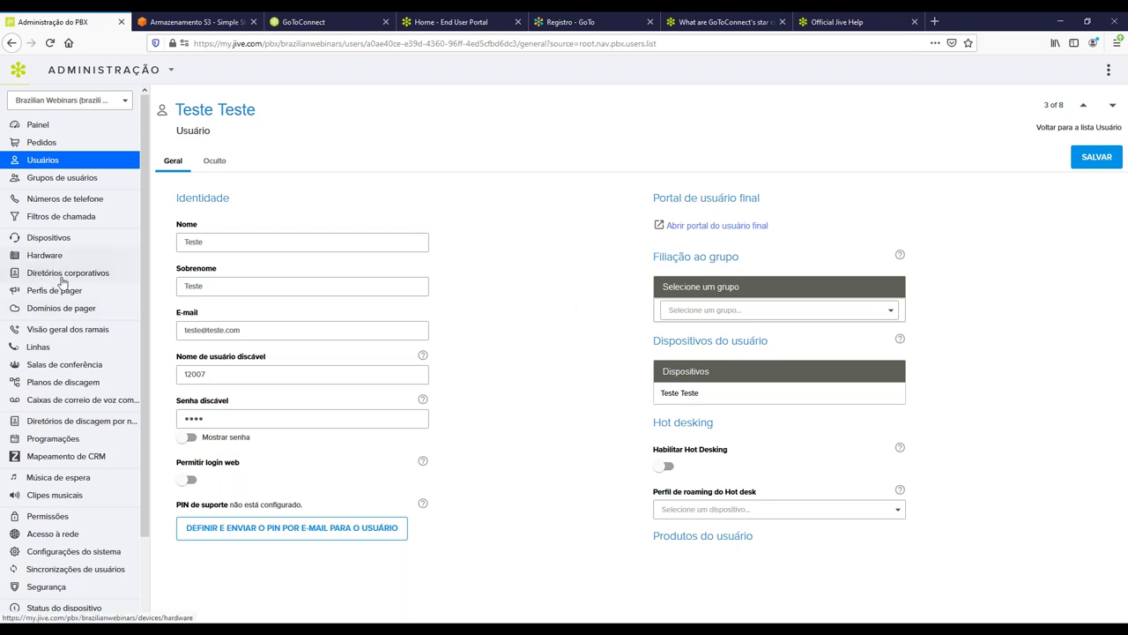
Open Linhas, start editing line 1020 and select its Ramal value.
click(37, 347)
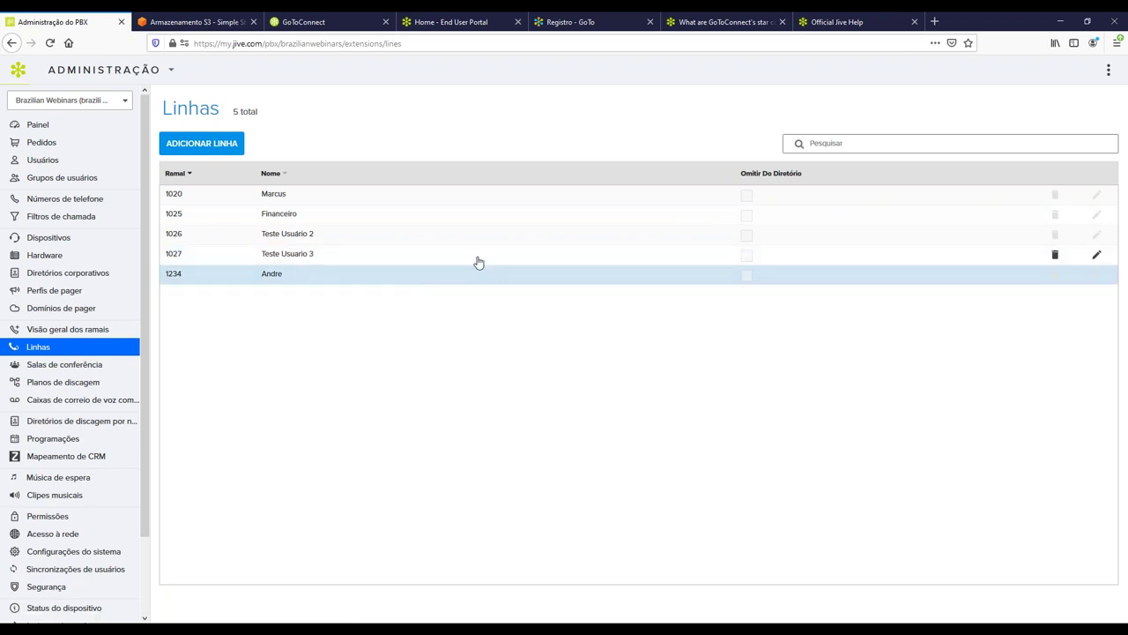
click(1097, 194)
double_click(210, 196)
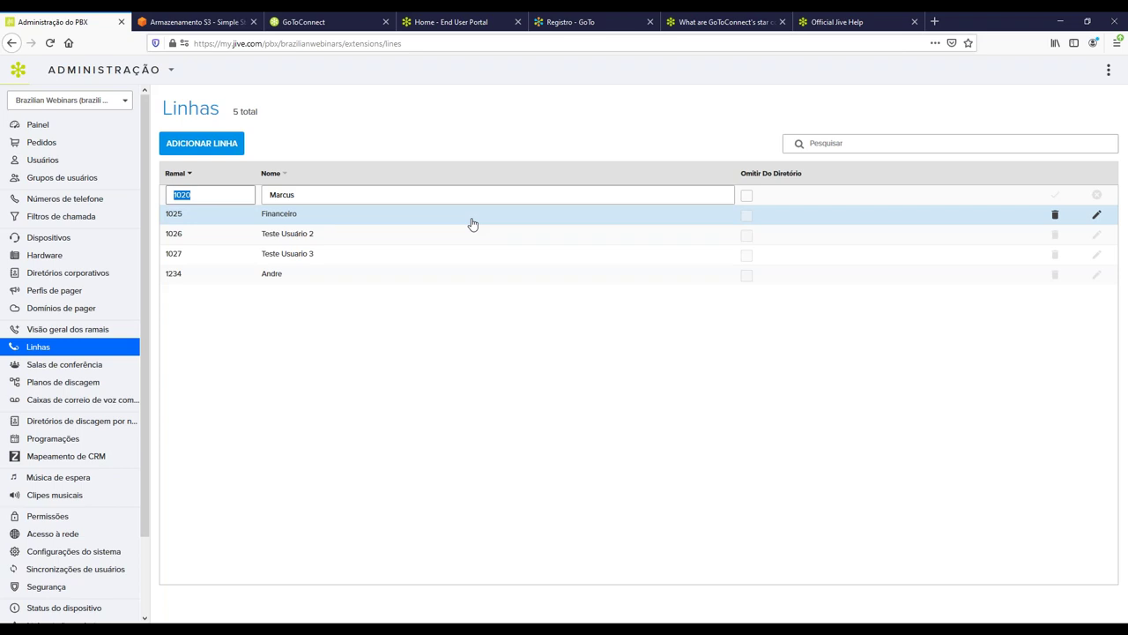
Select the 1020 line's Nome, then cancel the edit without saving changes.
click(316, 197)
double_click(315, 197)
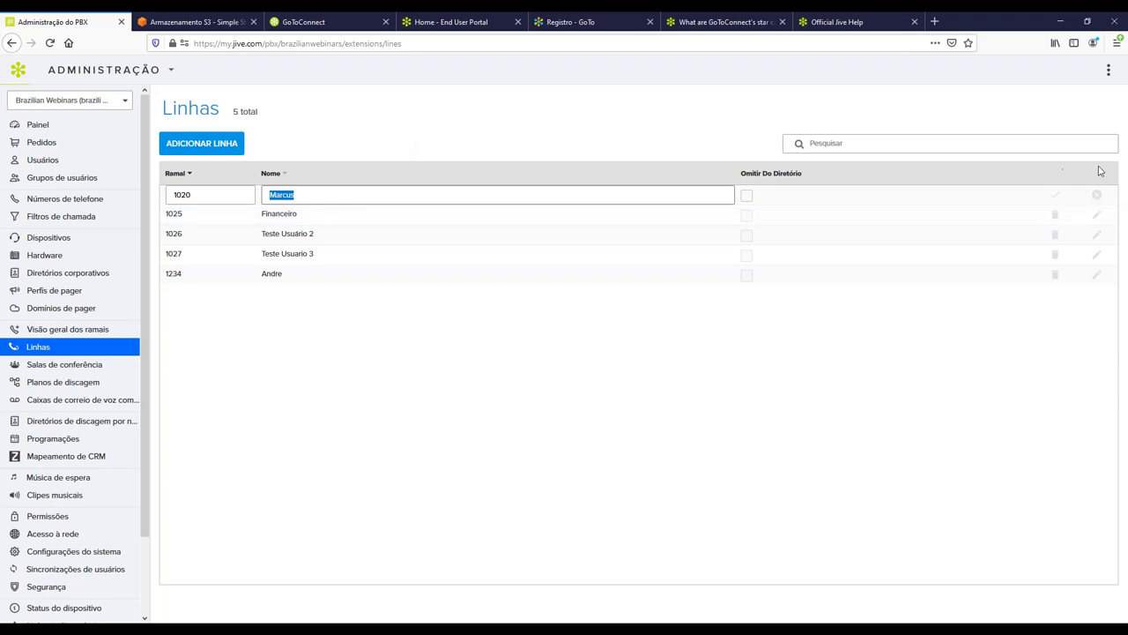
click(1097, 196)
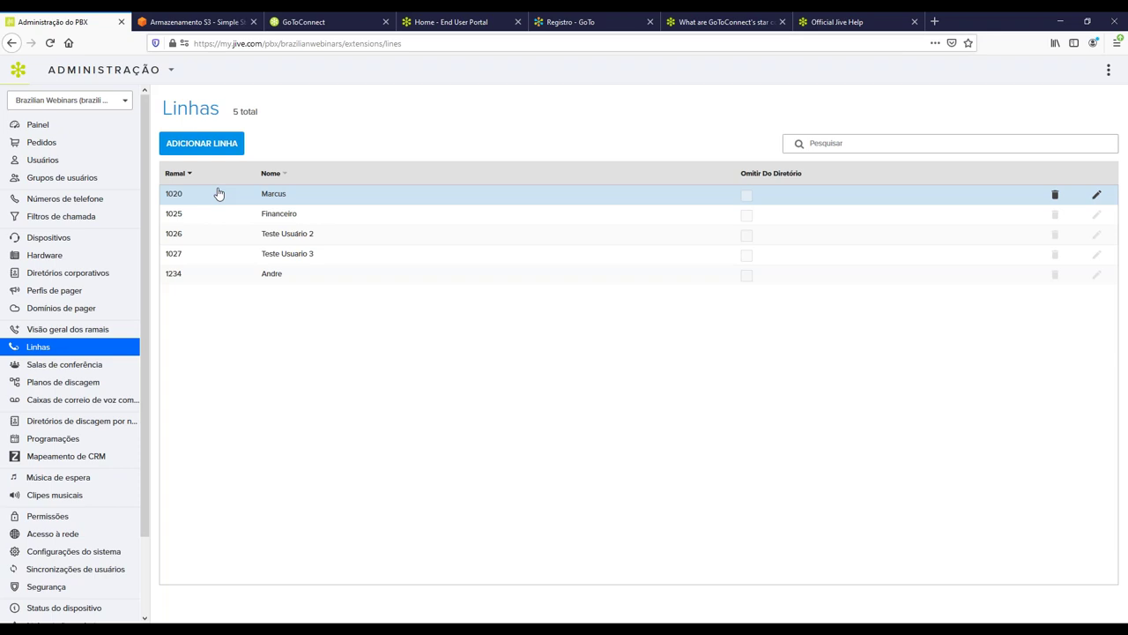
Show the Dispositivos list with its six devices, including two Yealink SIP-T19P phones.
click(48, 238)
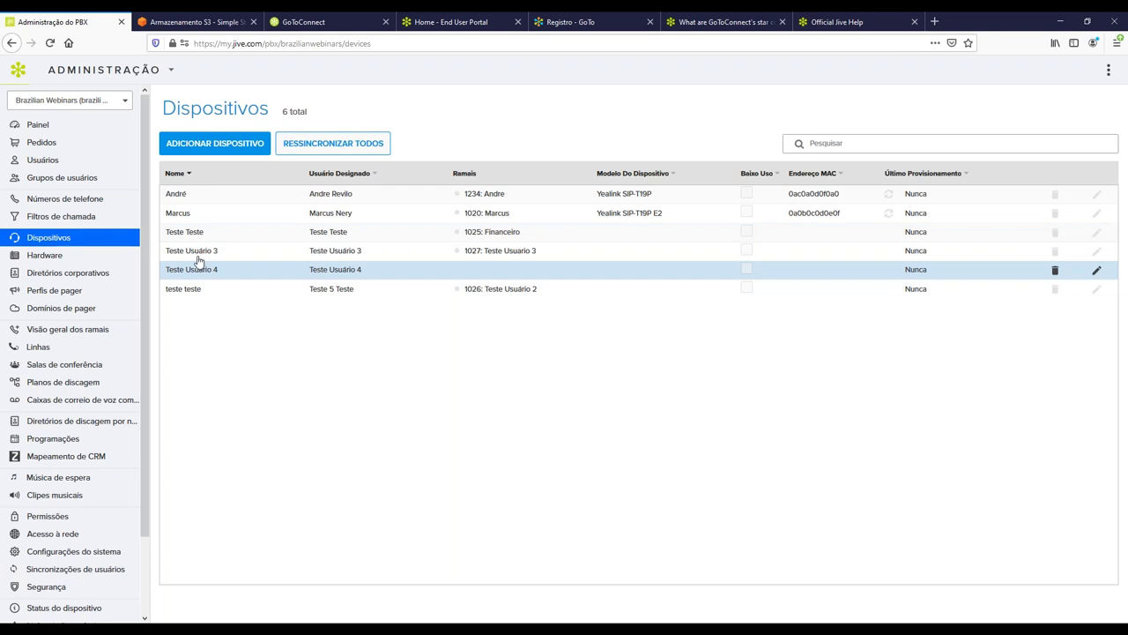
Go to Grupos de usuários and insert a blank new group row above Administrators and International Dialers.
click(74, 178)
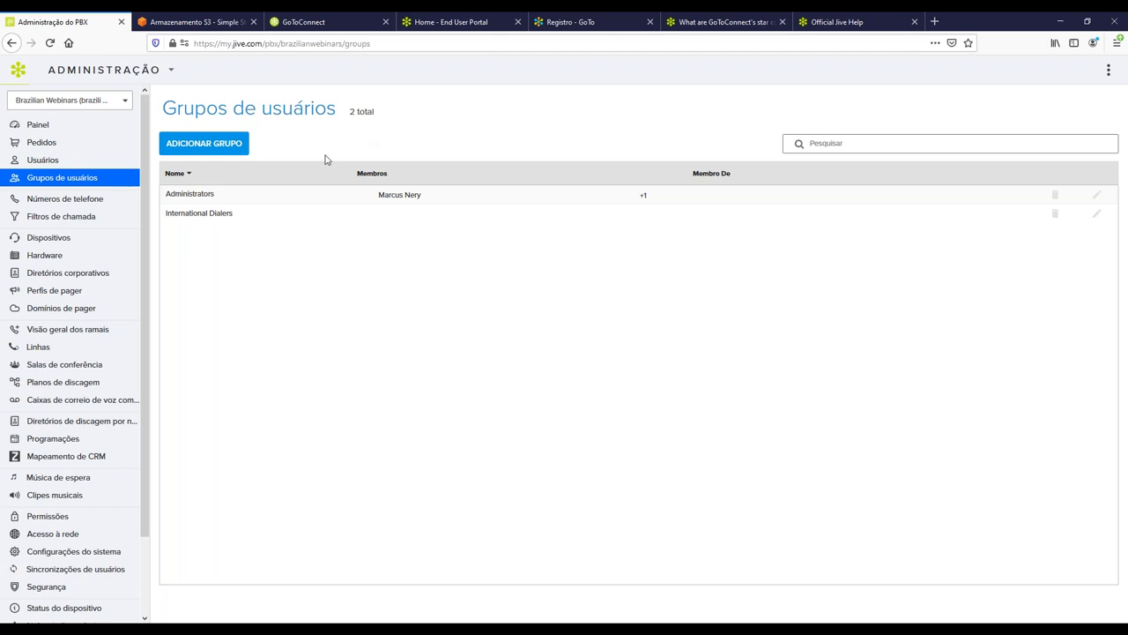
click(194, 150)
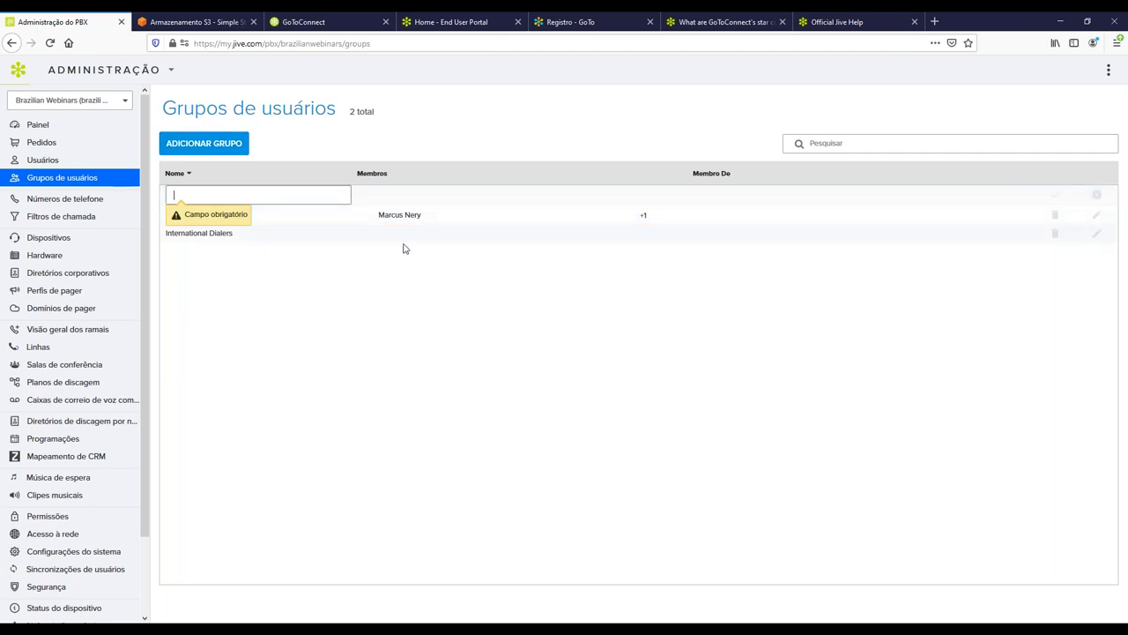
Open the Administrators group details and highlight its name and Membros heading showing two members.
click(361, 220)
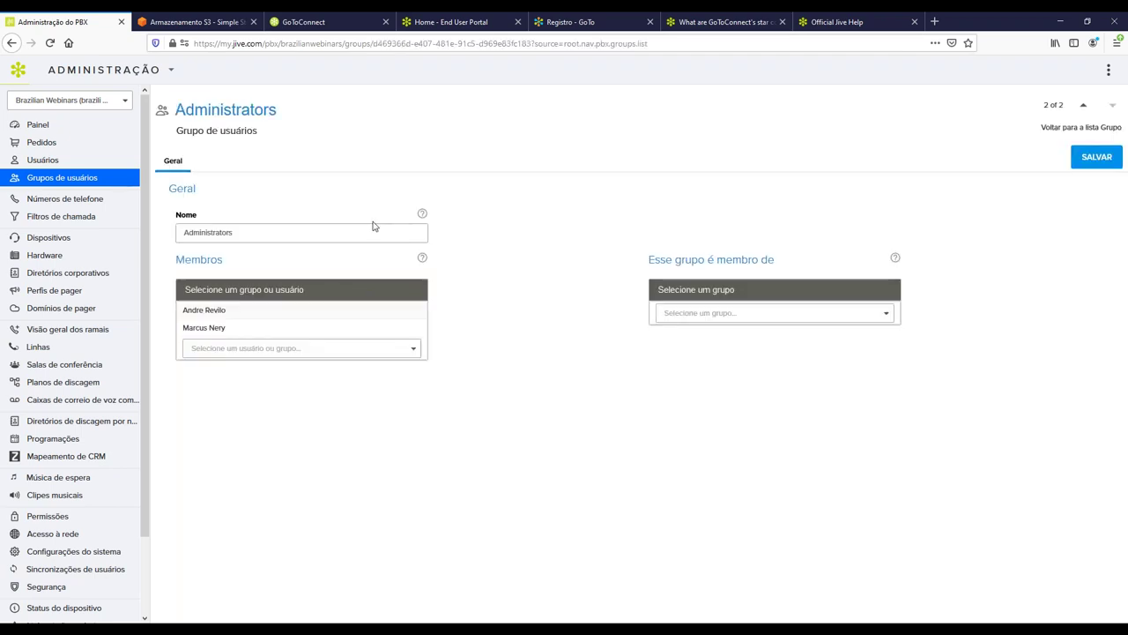
drag(174, 259, 222, 259)
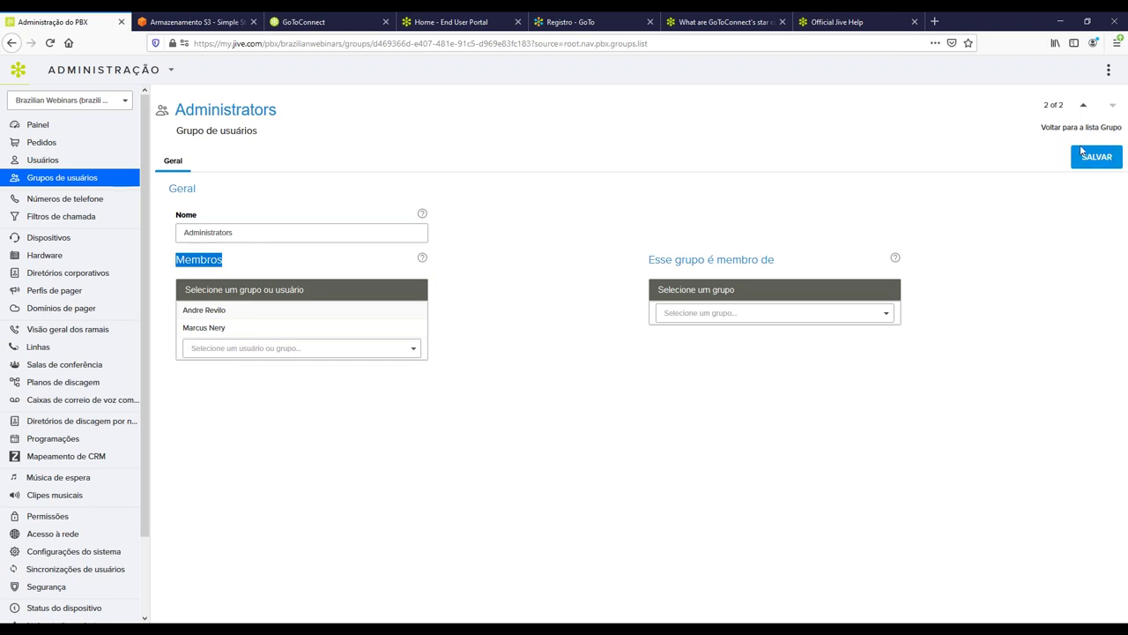
drag(175, 110, 277, 112)
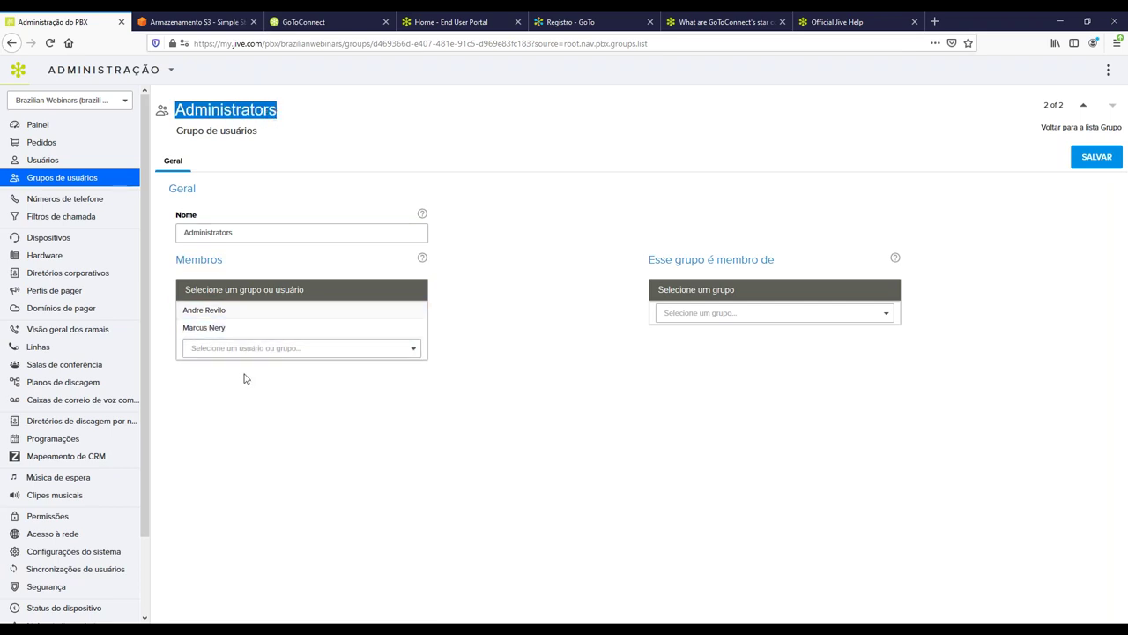
click(348, 387)
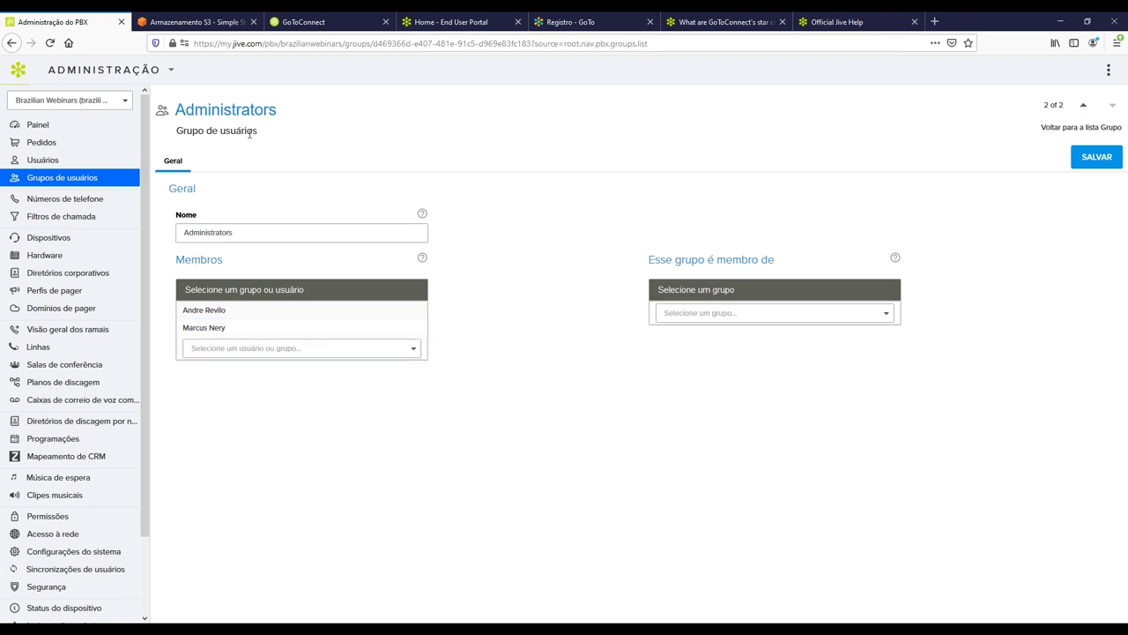
View the single bidirectional phone number, then show the two incoming call filters.
click(95, 199)
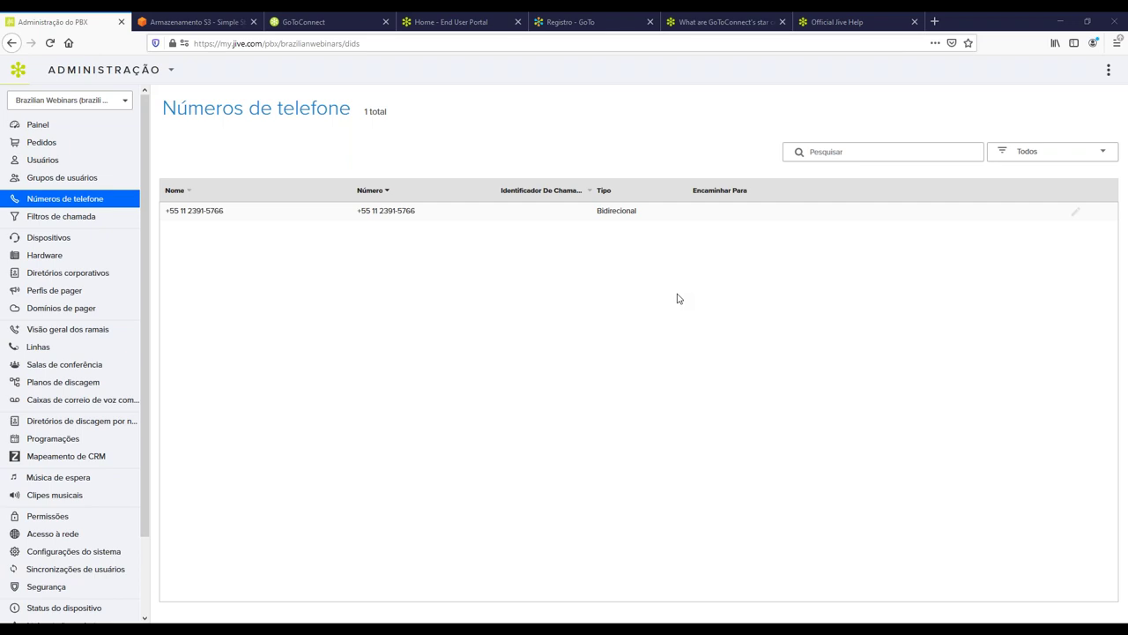
click(78, 218)
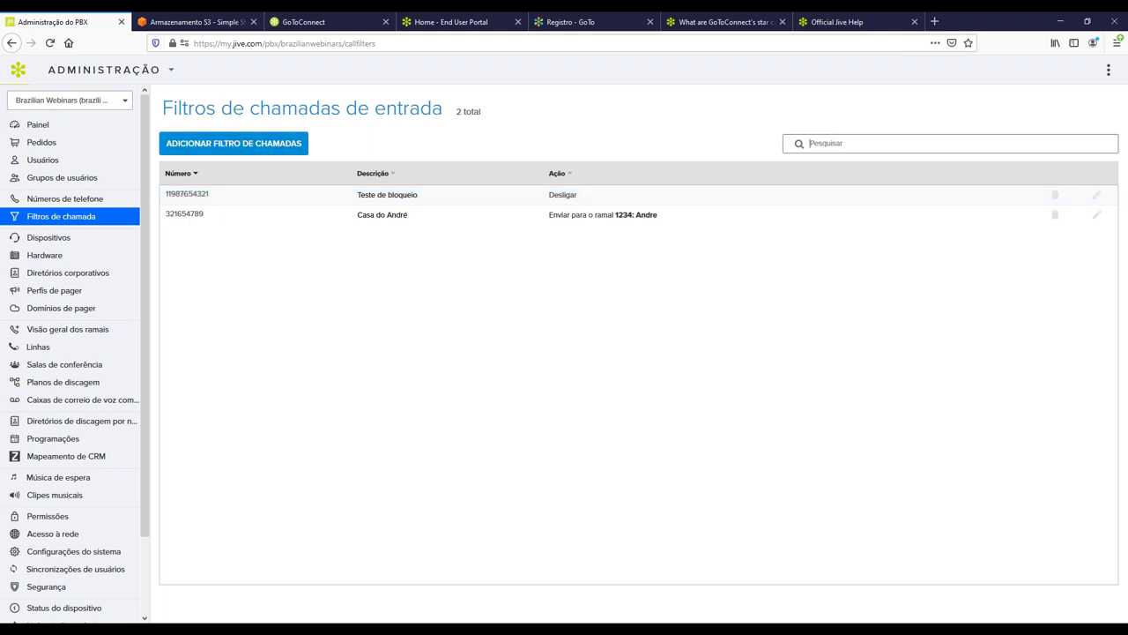
Put the Teste de bloqueio filter into edit mode and select its number value.
click(1098, 195)
double_click(231, 196)
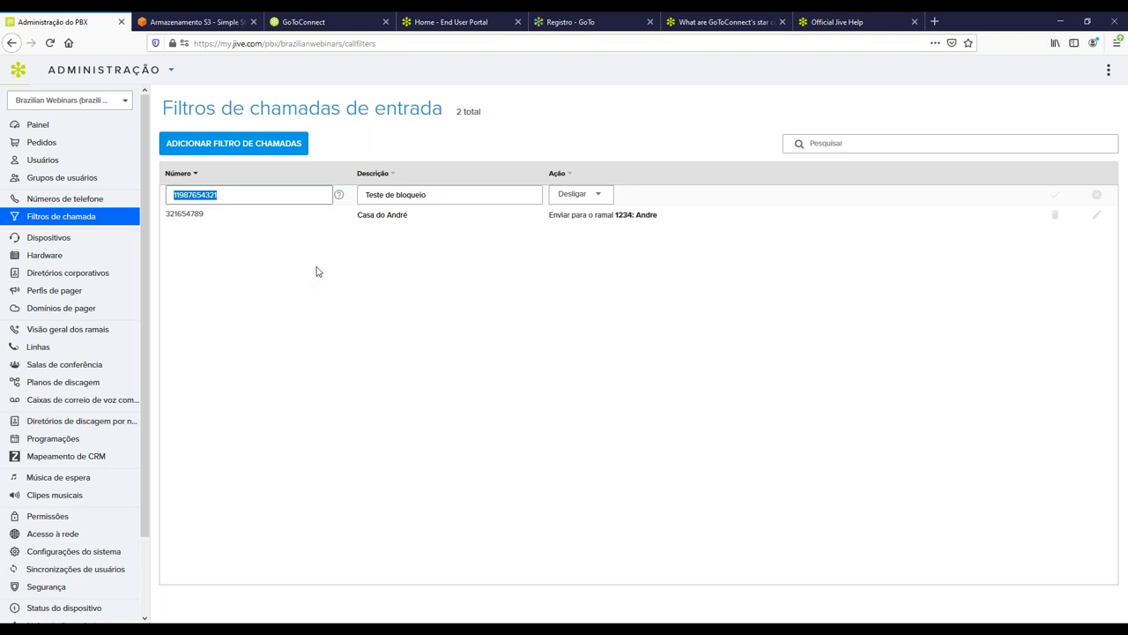
Select the Teste de bloqueio description and number, then cancel editing without changes.
triple_click(467, 193)
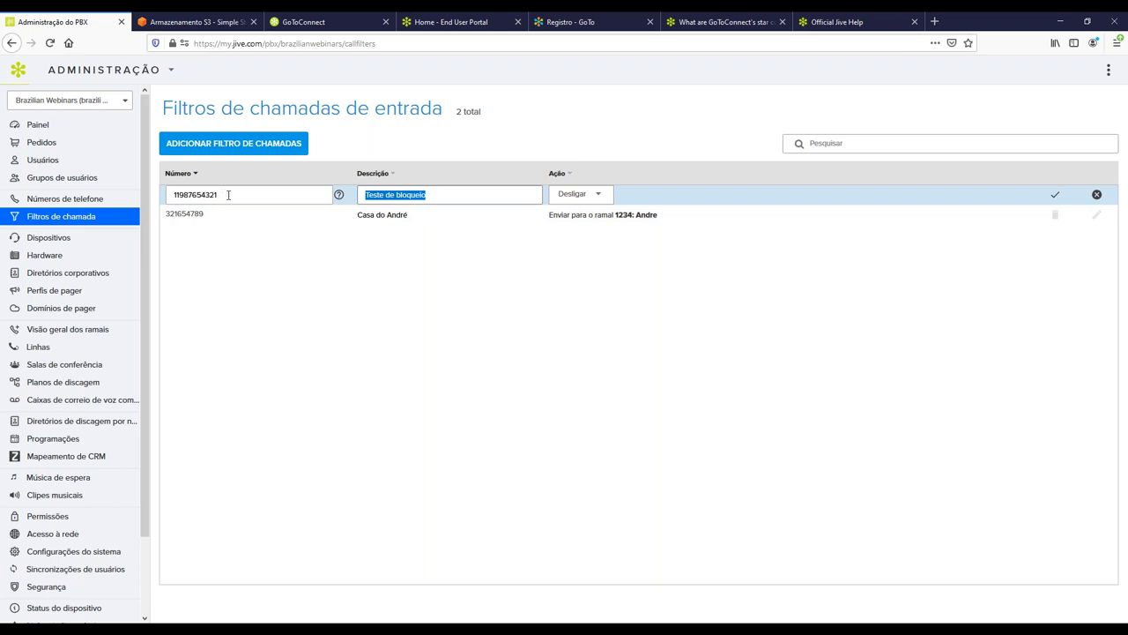
drag(253, 195, 169, 195)
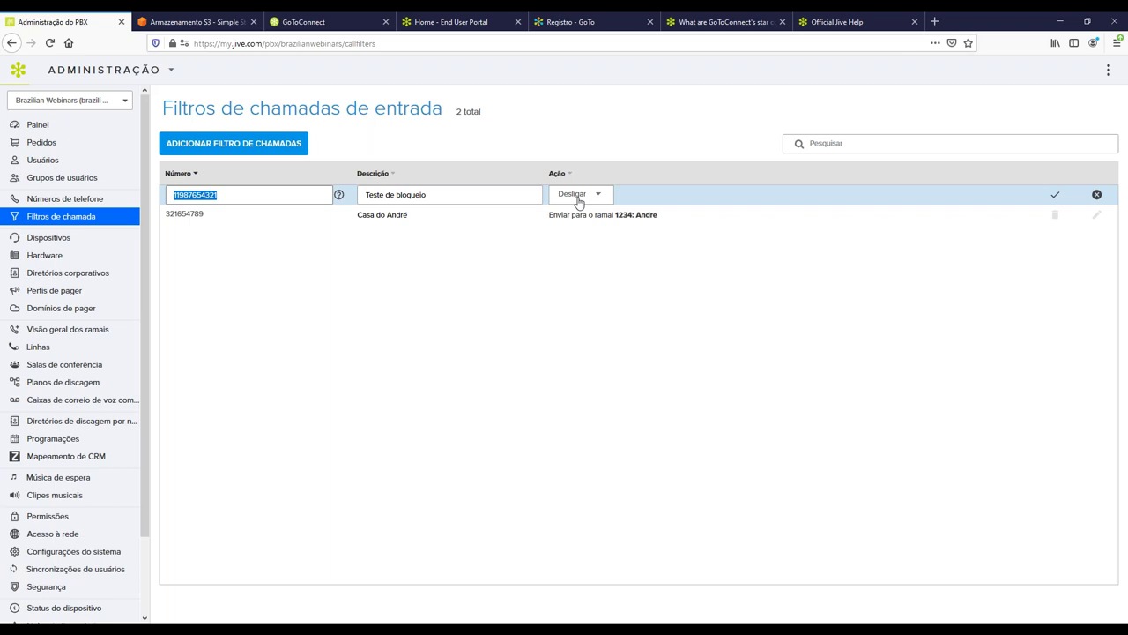
click(1097, 194)
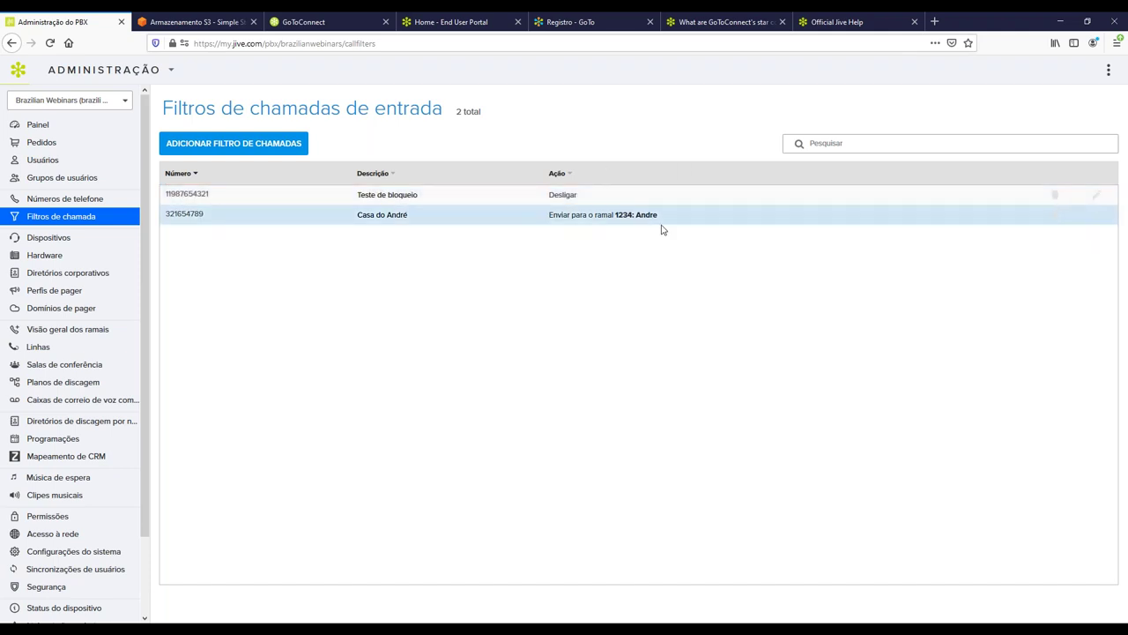
Edit the second call filter's number and description, keeping Ramal 1234, and leave edit mode.
click(1098, 216)
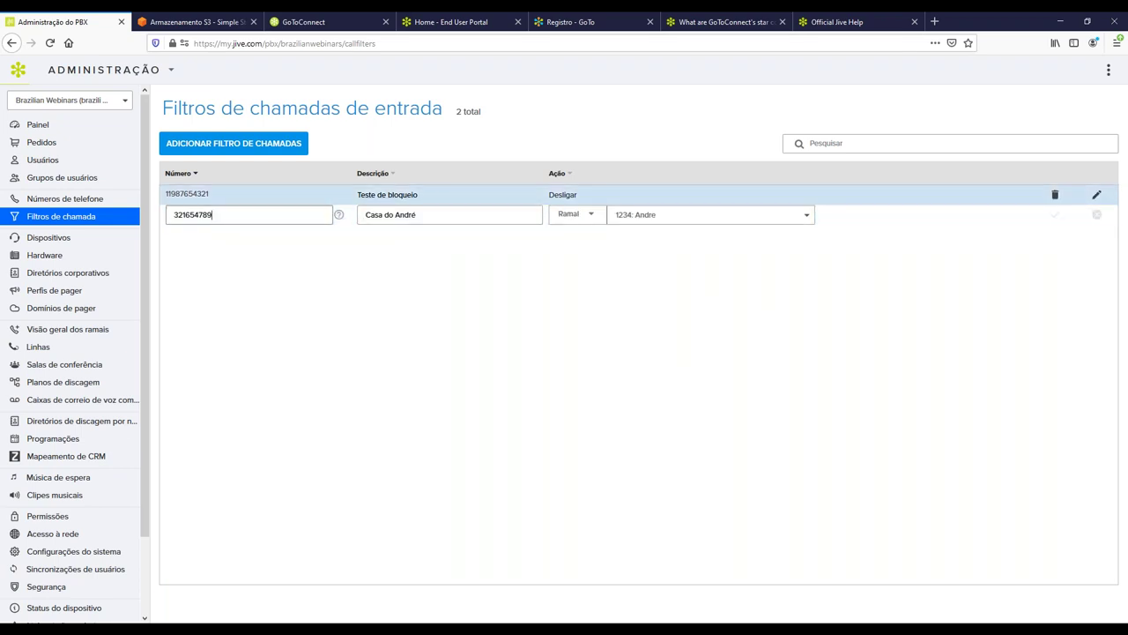
double_click(253, 214)
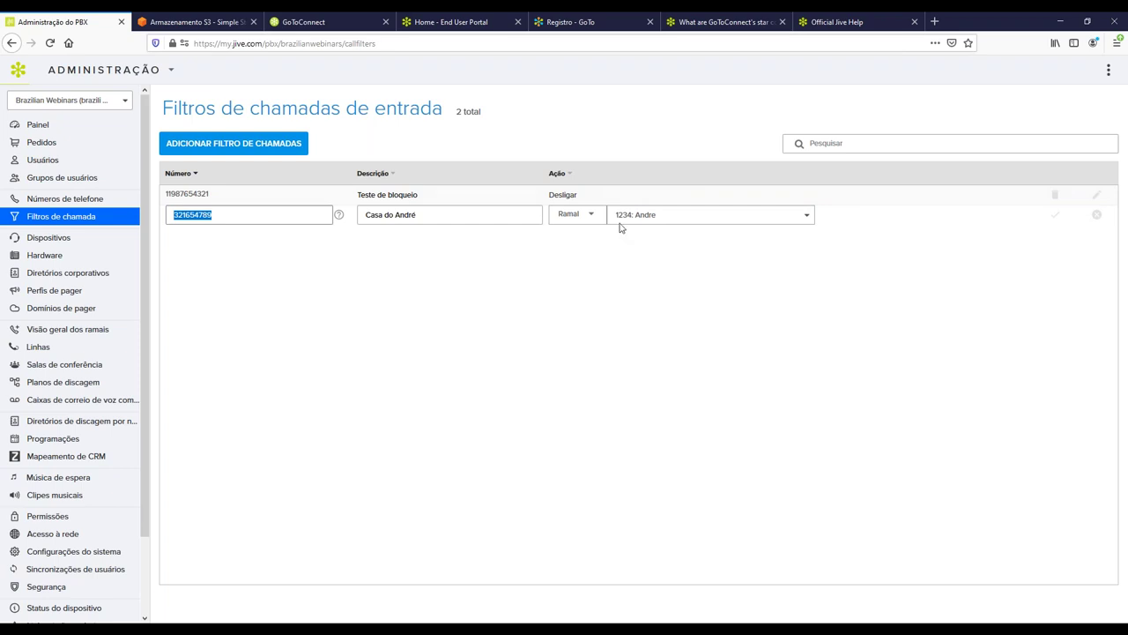
triple_click(418, 215)
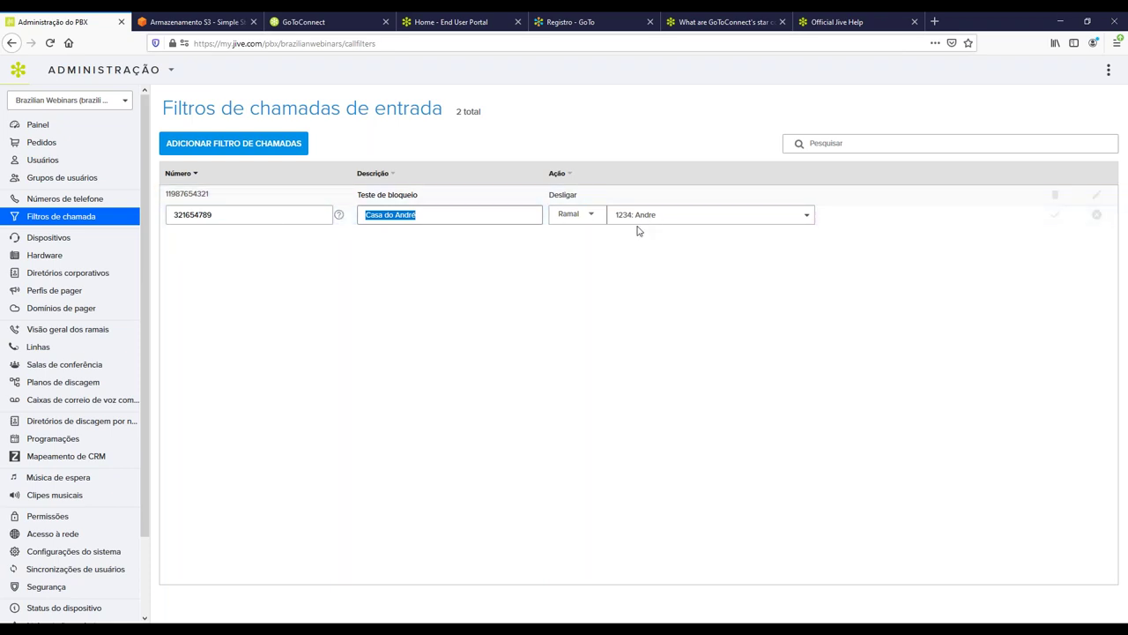
click(1098, 216)
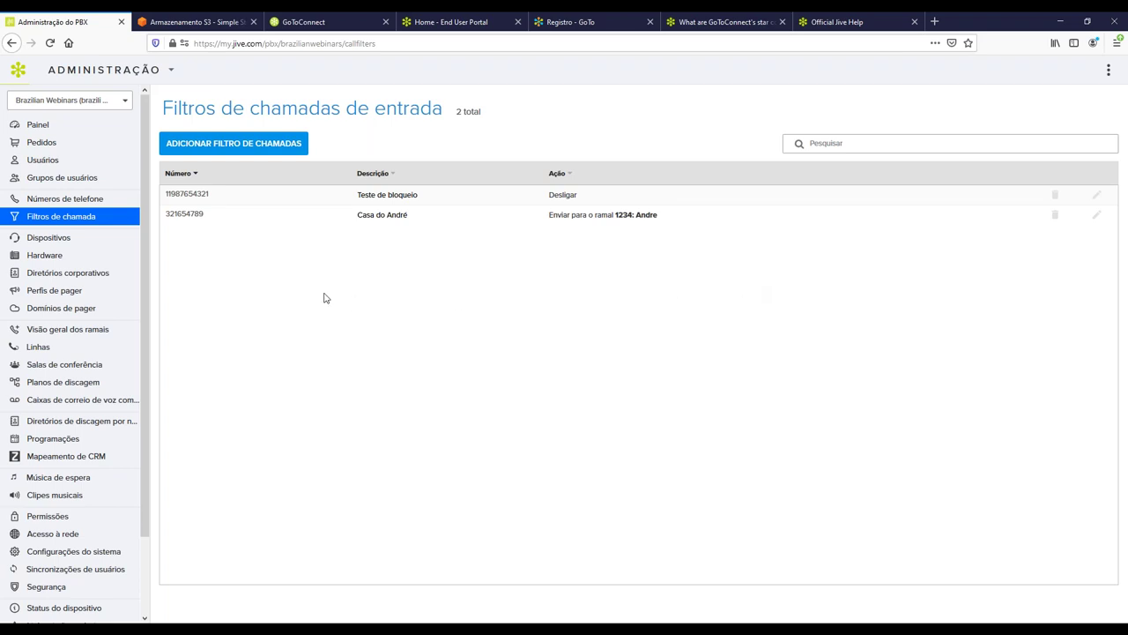
Show the two Yealink phones on the Hardware page and add a blank row requiring a MAC address.
click(62, 262)
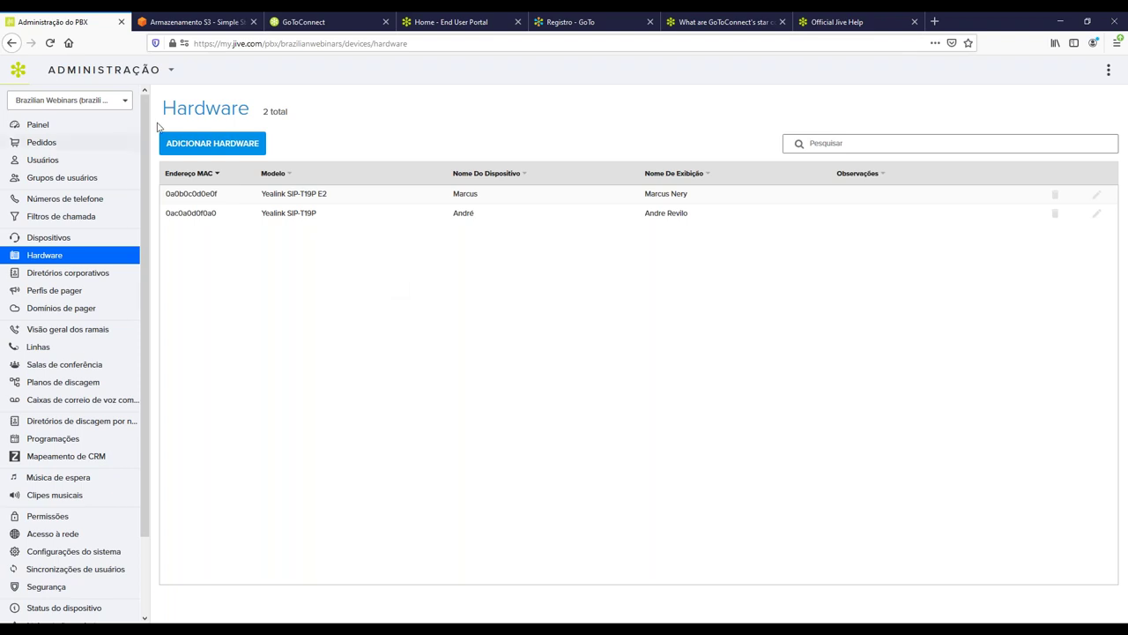
click(209, 144)
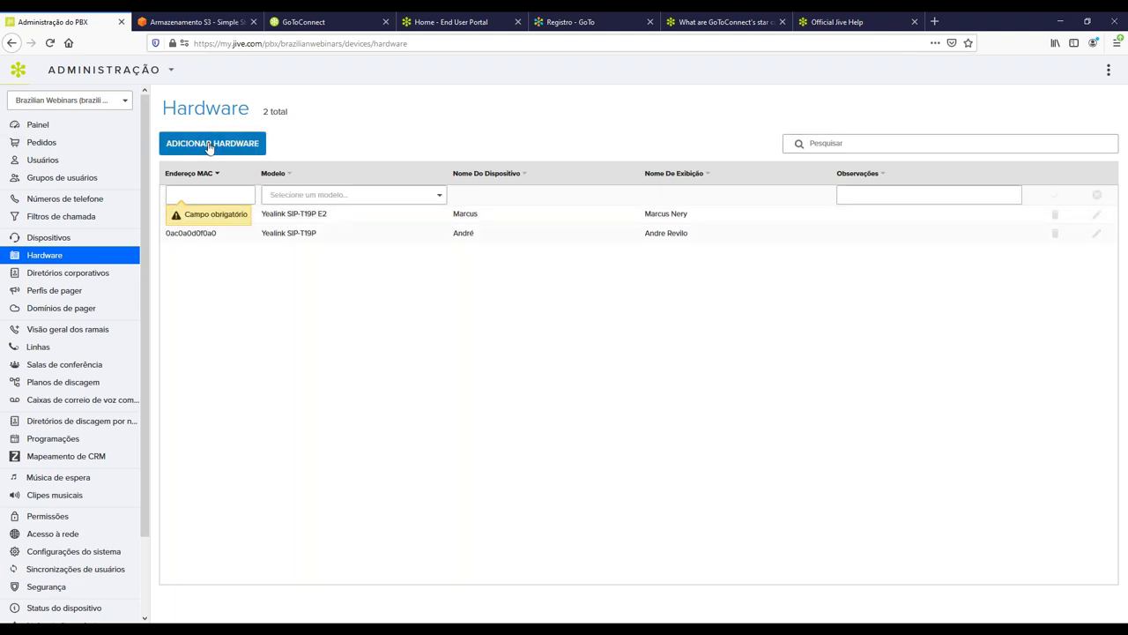
click(199, 193)
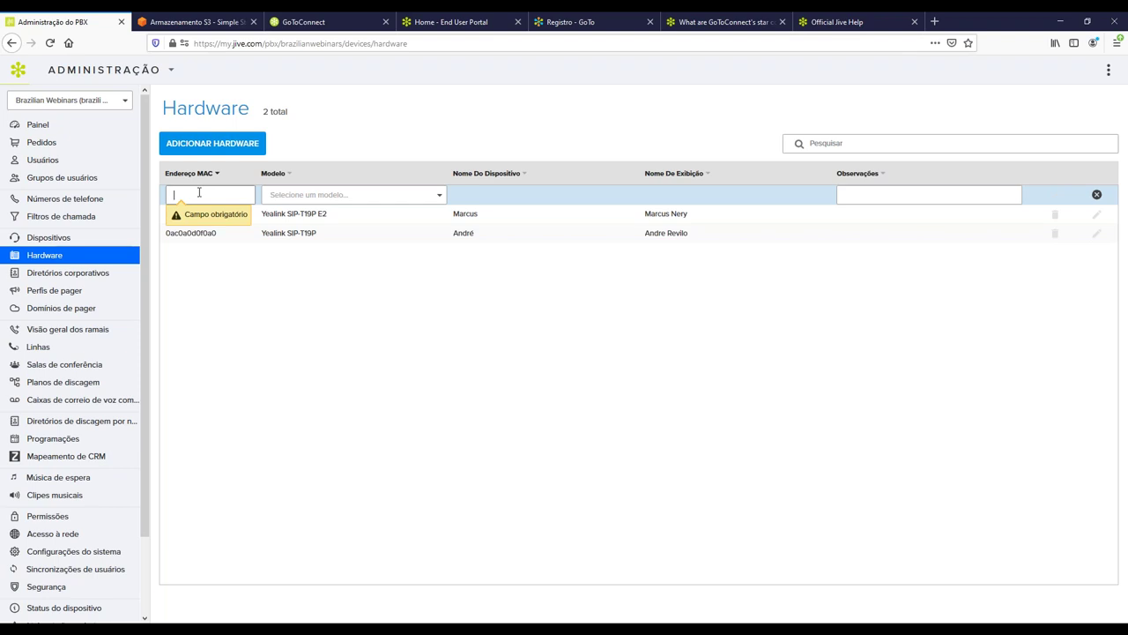
click(361, 192)
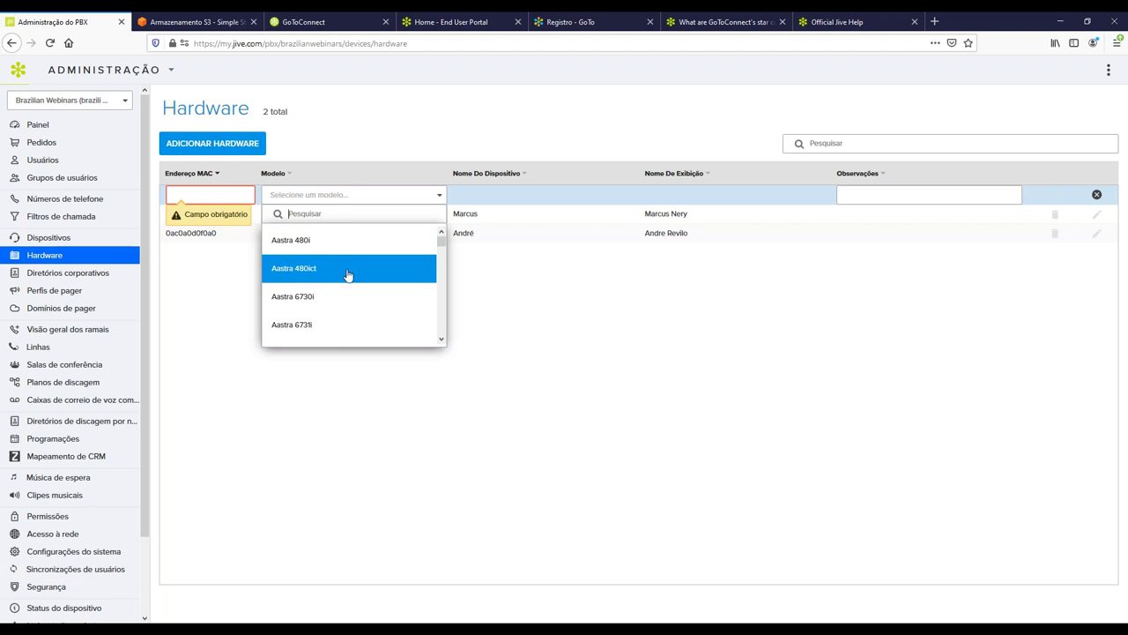
click(575, 339)
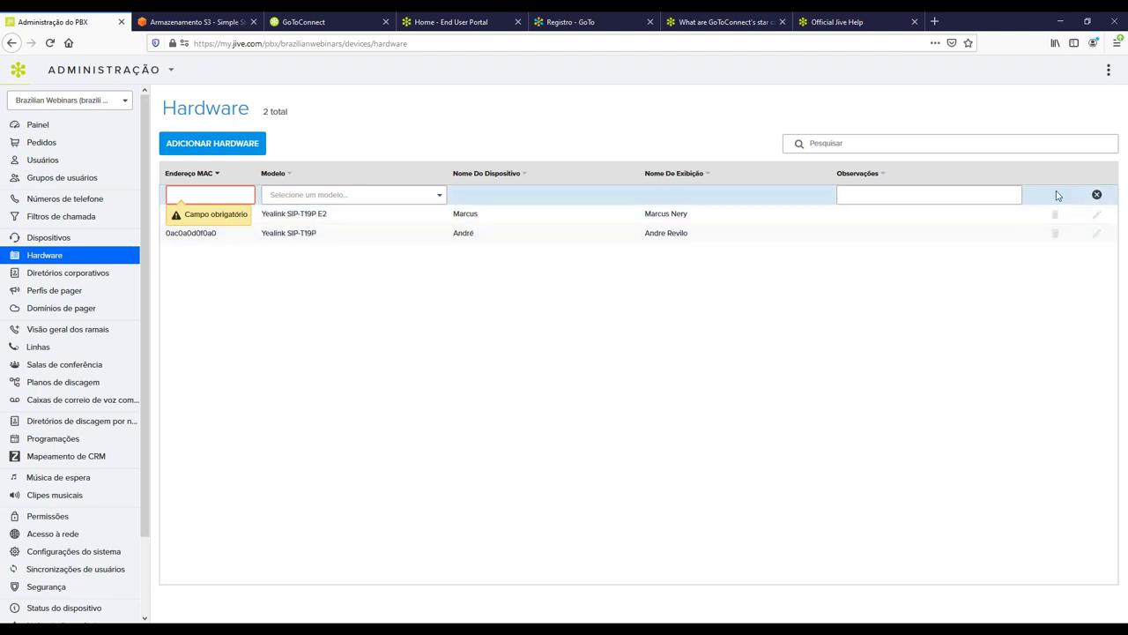
click(1097, 194)
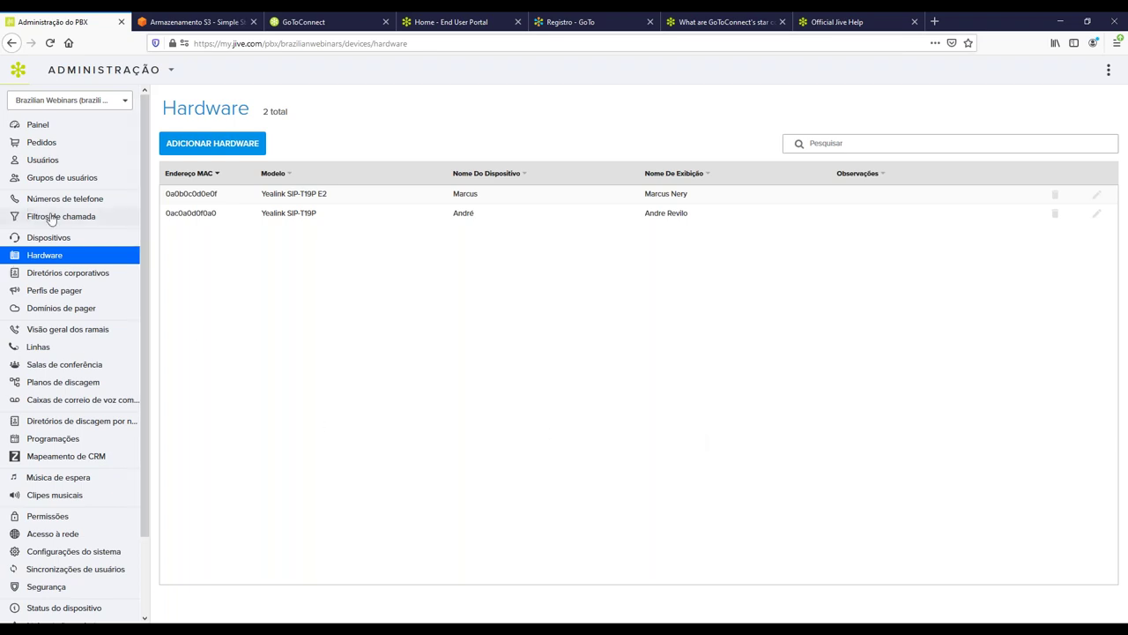
click(69, 246)
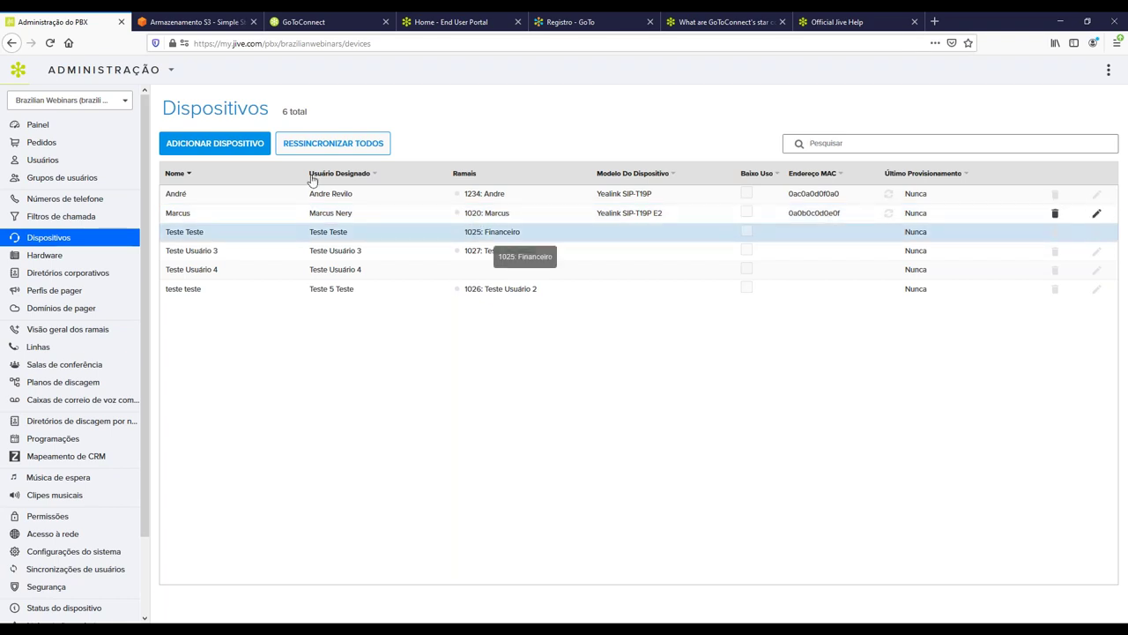
Open the Configurações page of the first Yealink SIP-T19P device, 1 of 6.
click(226, 197)
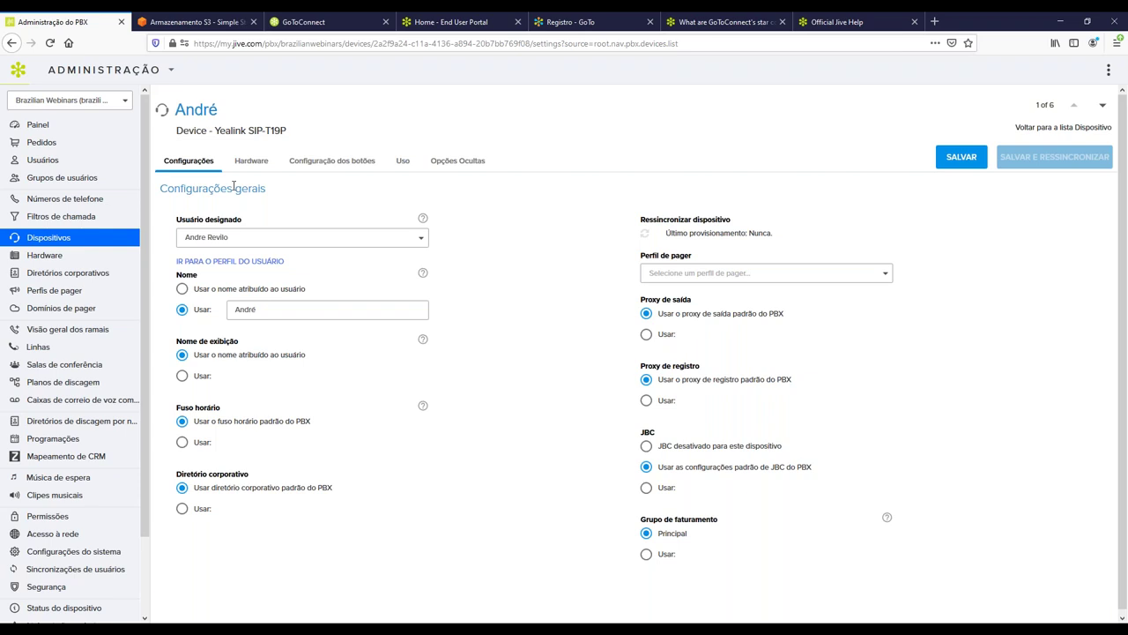
Check the device's Hardware tab, then return to the Dispositivos list of six devices.
click(254, 169)
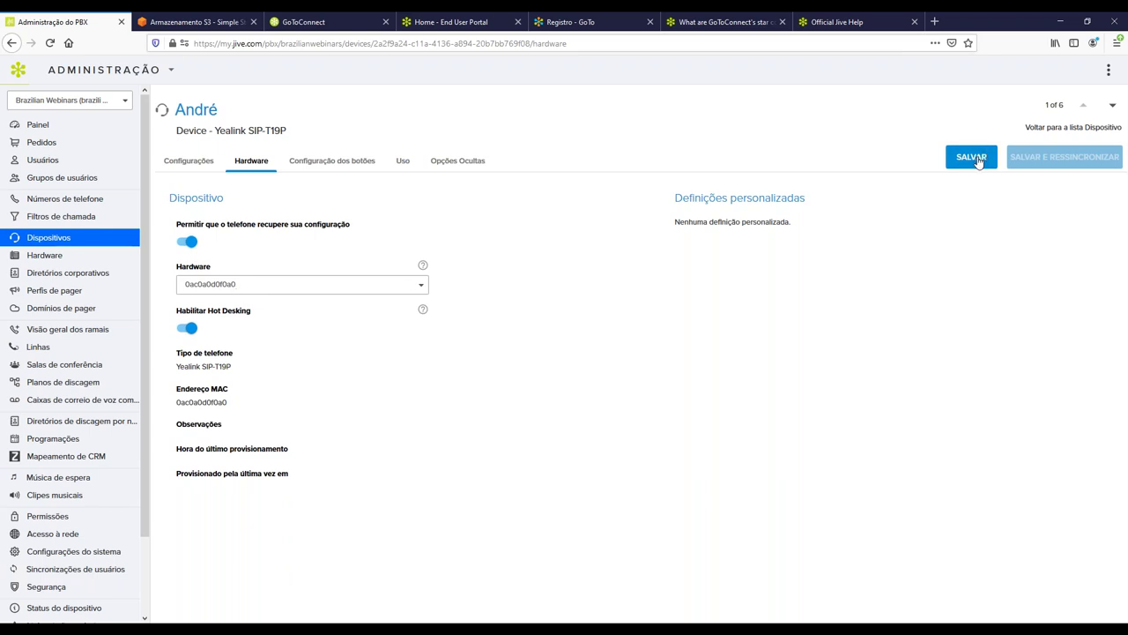
click(53, 238)
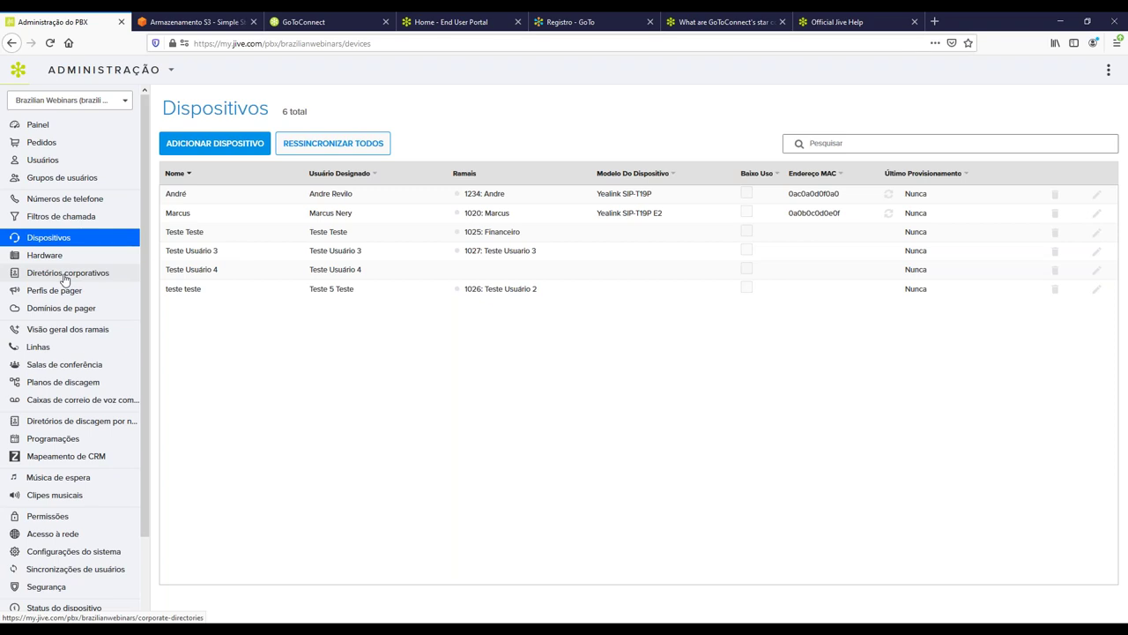
Open Visão geral dos ramais and review the seven extensions: five lines and two call queues.
click(80, 331)
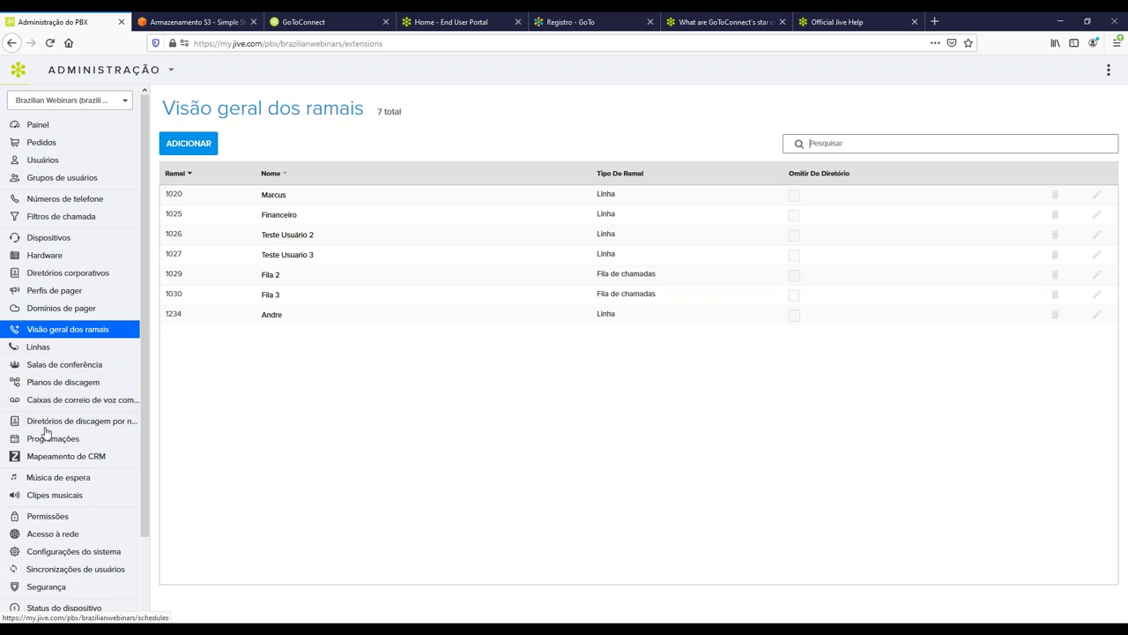
scroll(50, 577, down, 2)
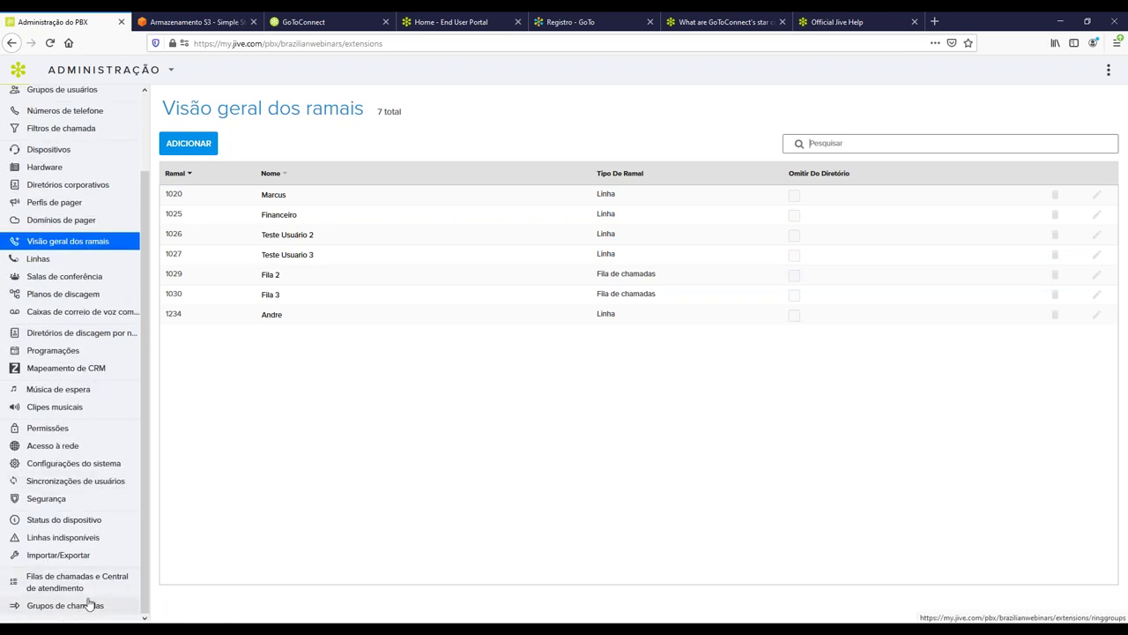
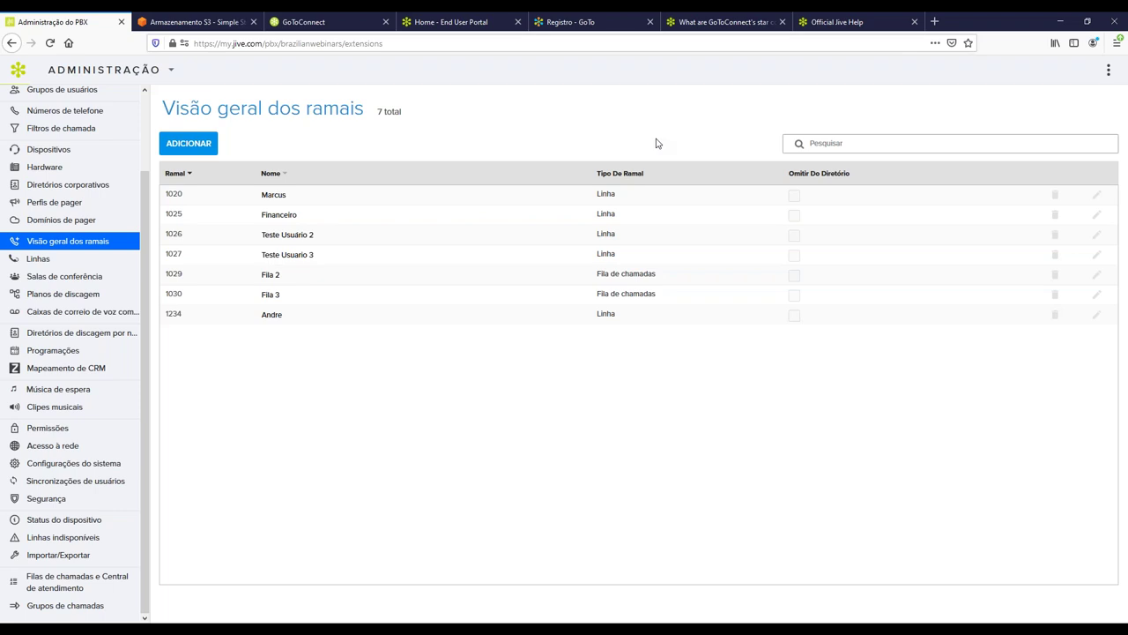
Go to Grupos de chamadas and start adding a new ring group.
click(98, 616)
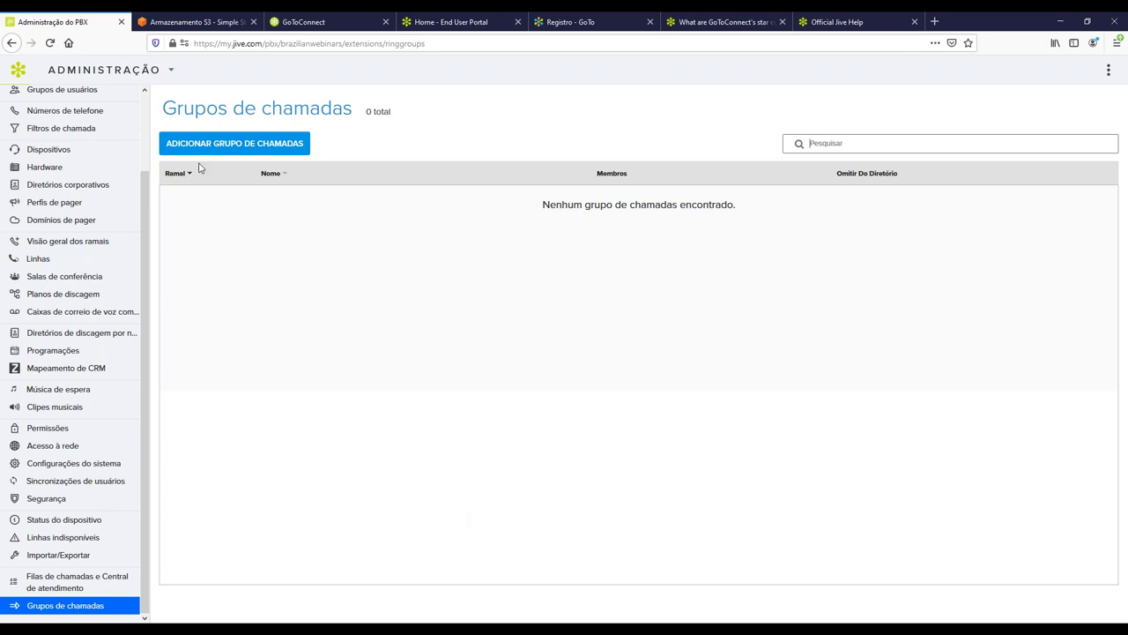
click(221, 147)
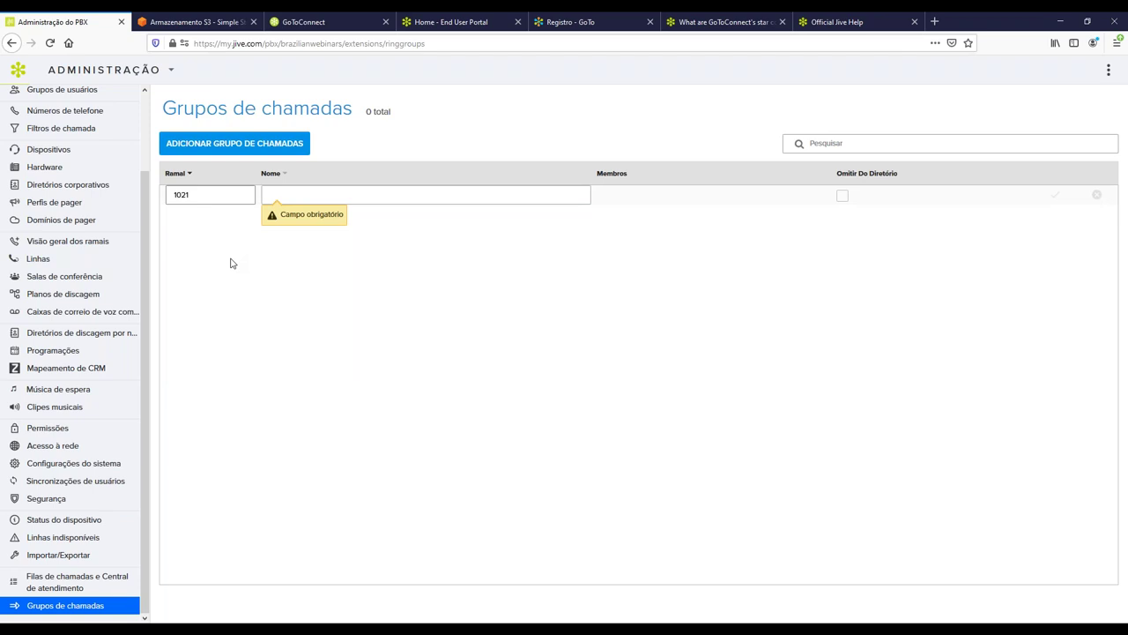
Save ring group 1021 with the name 'Grupo' and open its details.
key(ctrl+a)
click(401, 194)
text(Grupo)
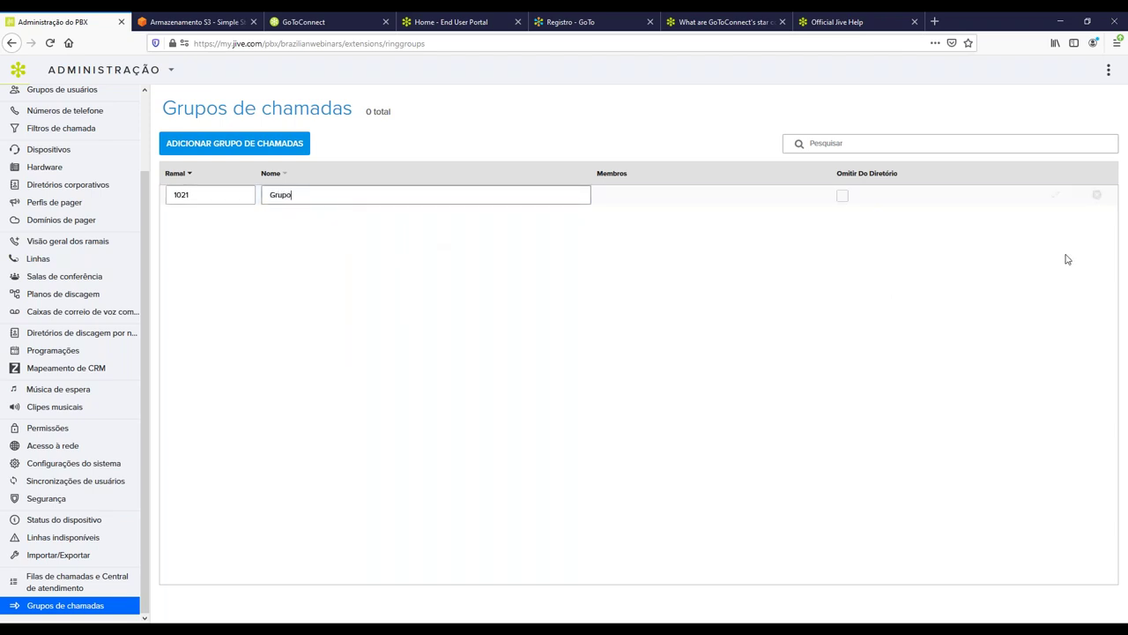
click(1055, 194)
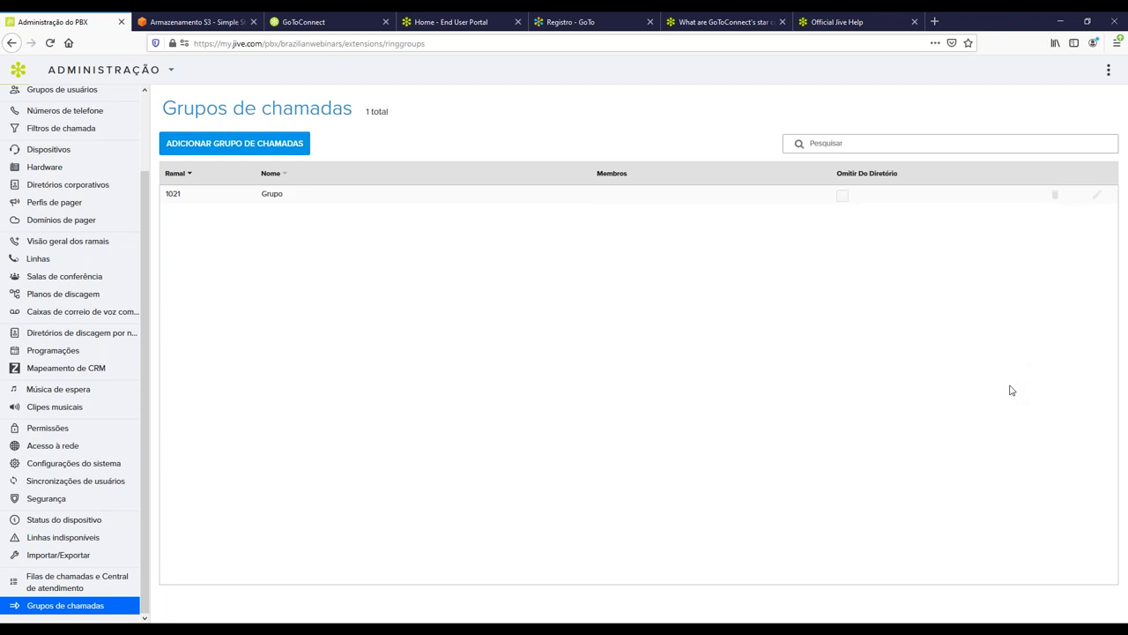
click(260, 196)
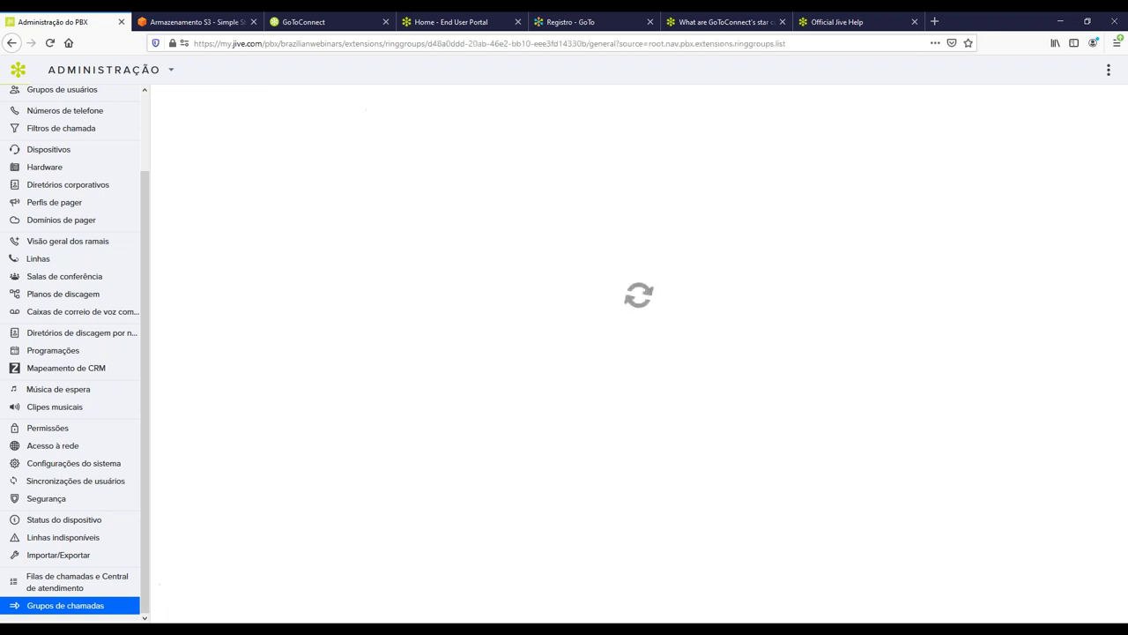
Show Grupo's Membros page and browse the line list without adding a line.
click(218, 167)
drag(176, 219, 208, 223)
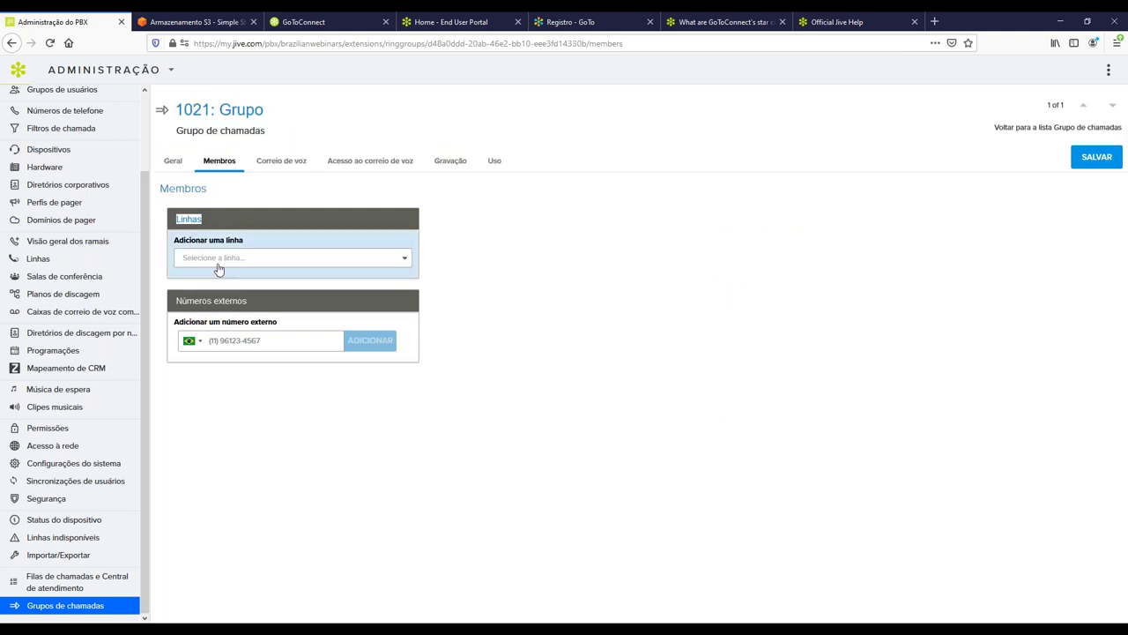
click(265, 258)
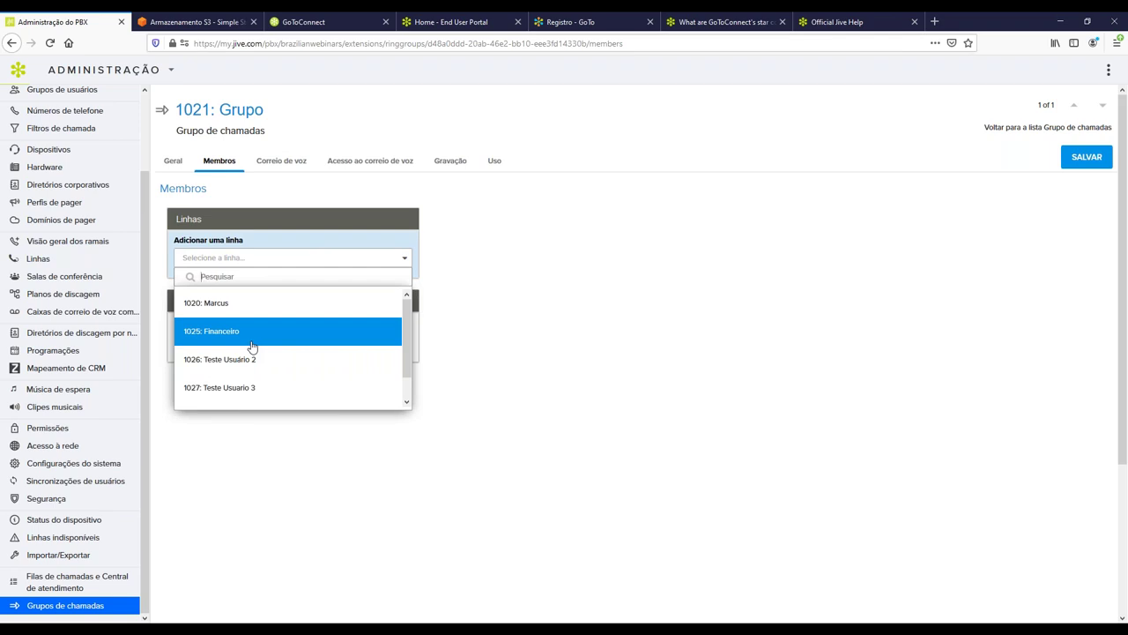
click(597, 314)
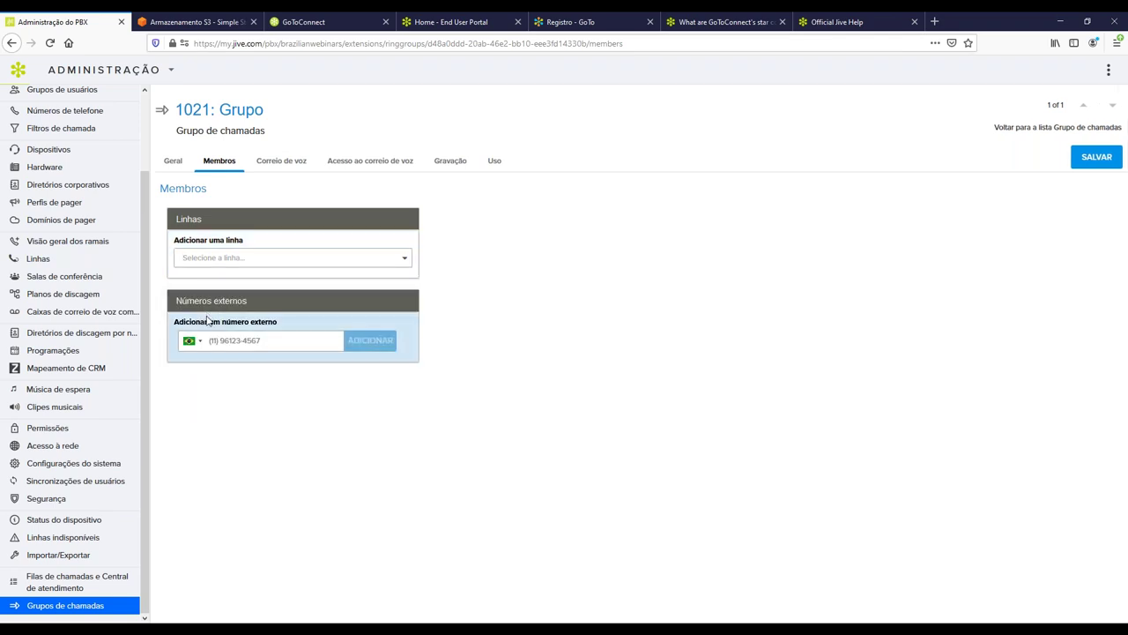
Point out the 1021: Grupo title and the Linhas and Números externos headings, then go to call queues.
drag(172, 306, 280, 306)
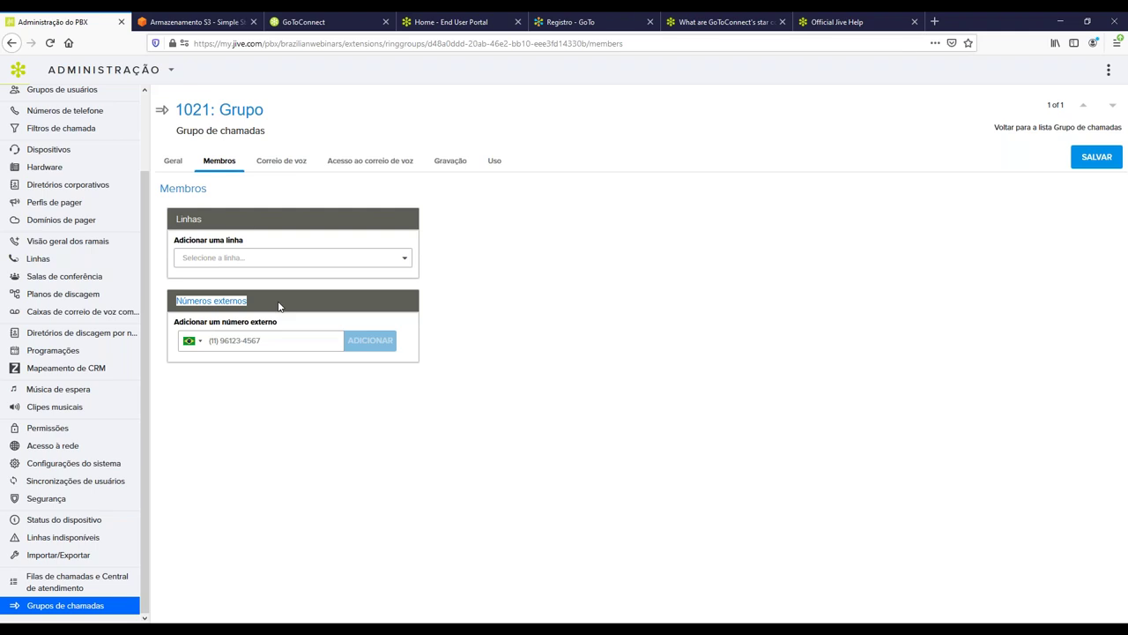
drag(265, 110, 175, 110)
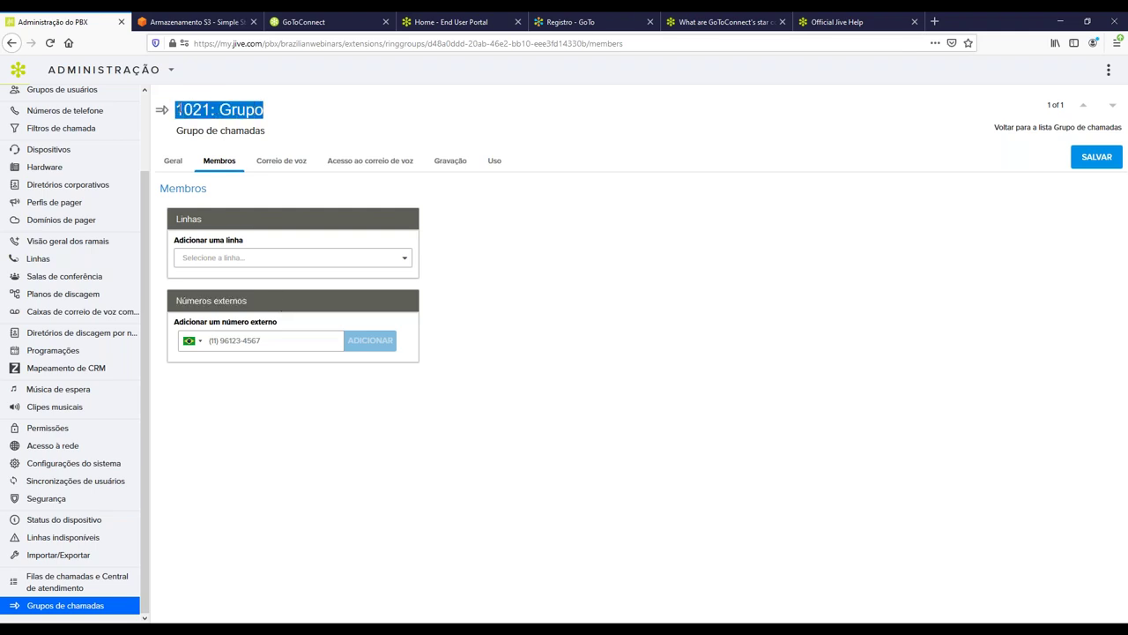
drag(172, 219, 229, 225)
click(173, 303)
drag(173, 303, 256, 302)
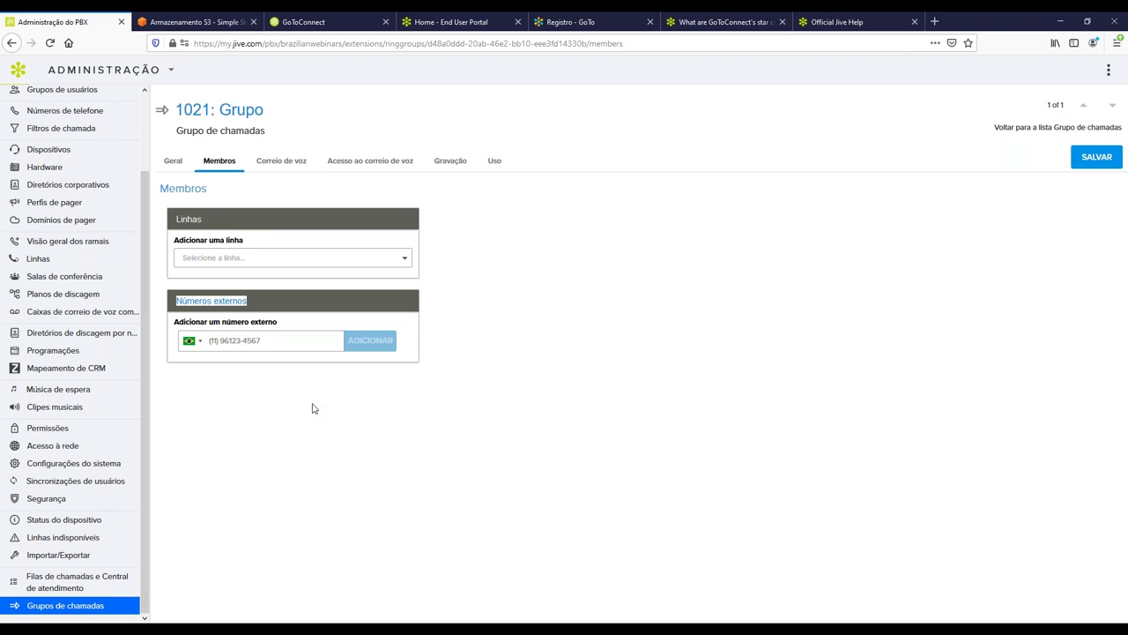
click(343, 399)
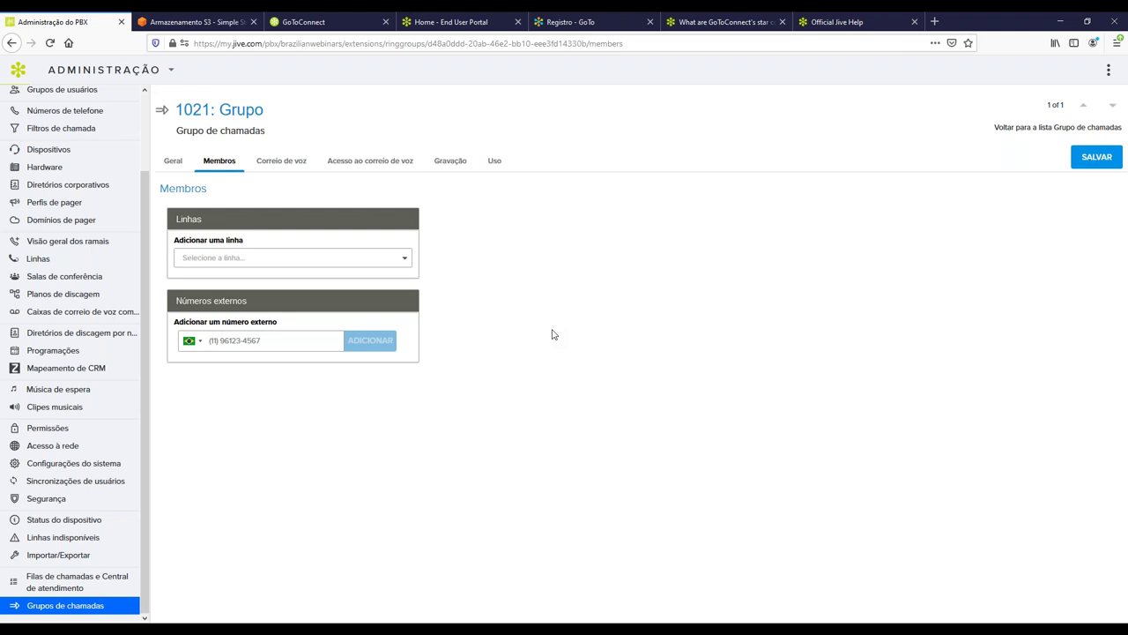
click(75, 581)
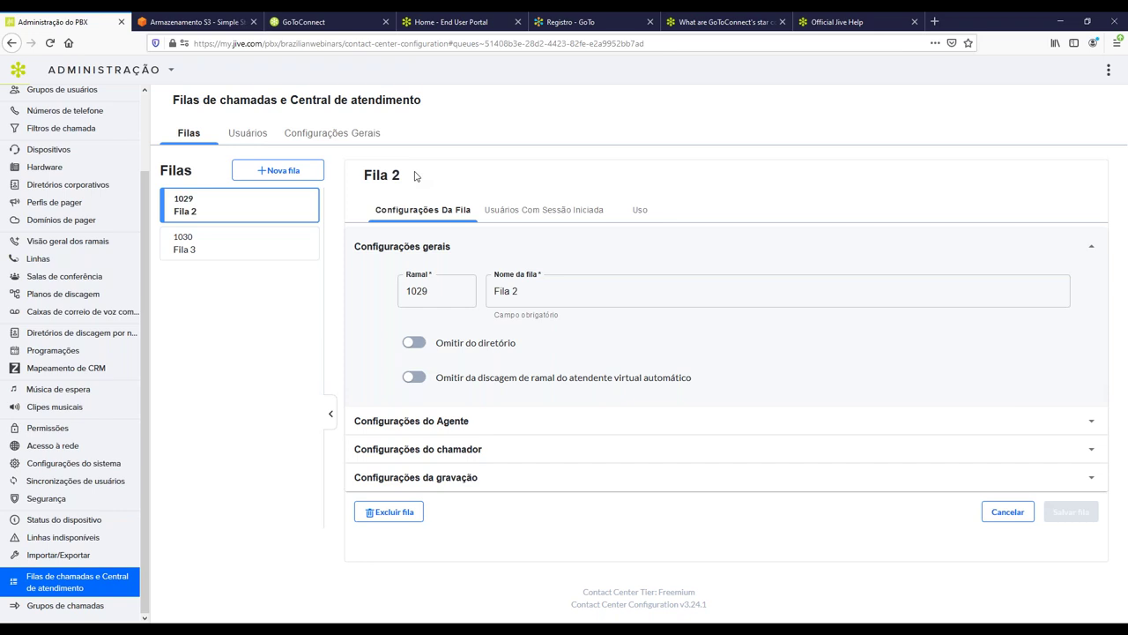
Discard the unsaved new queue and view Fila 2's signed-in users, showing extension 1026.
click(309, 179)
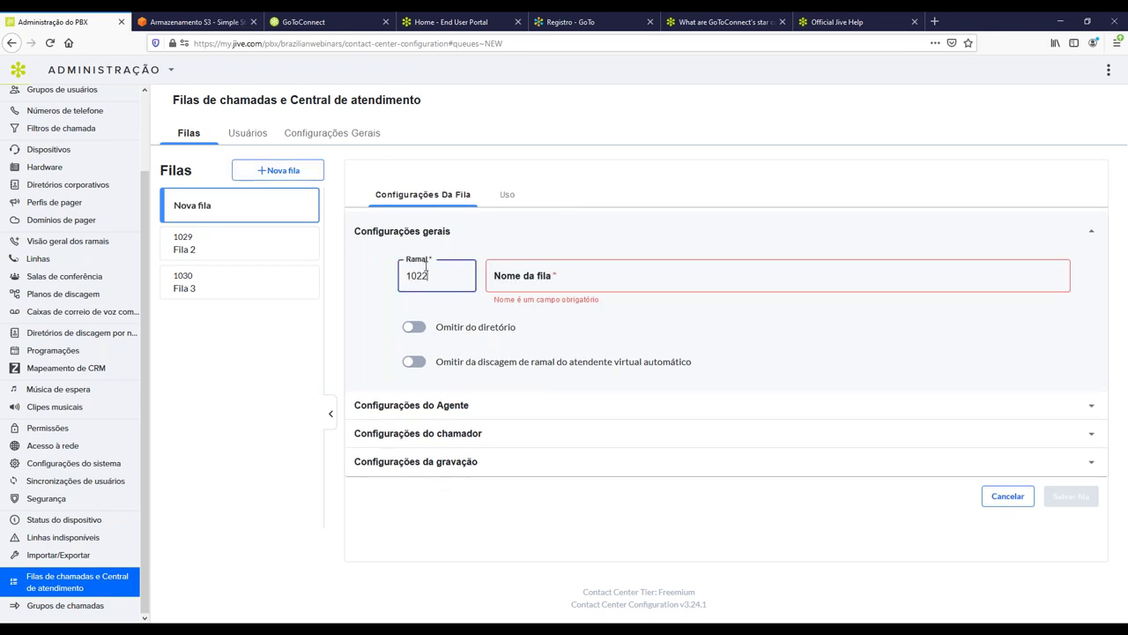
click(582, 280)
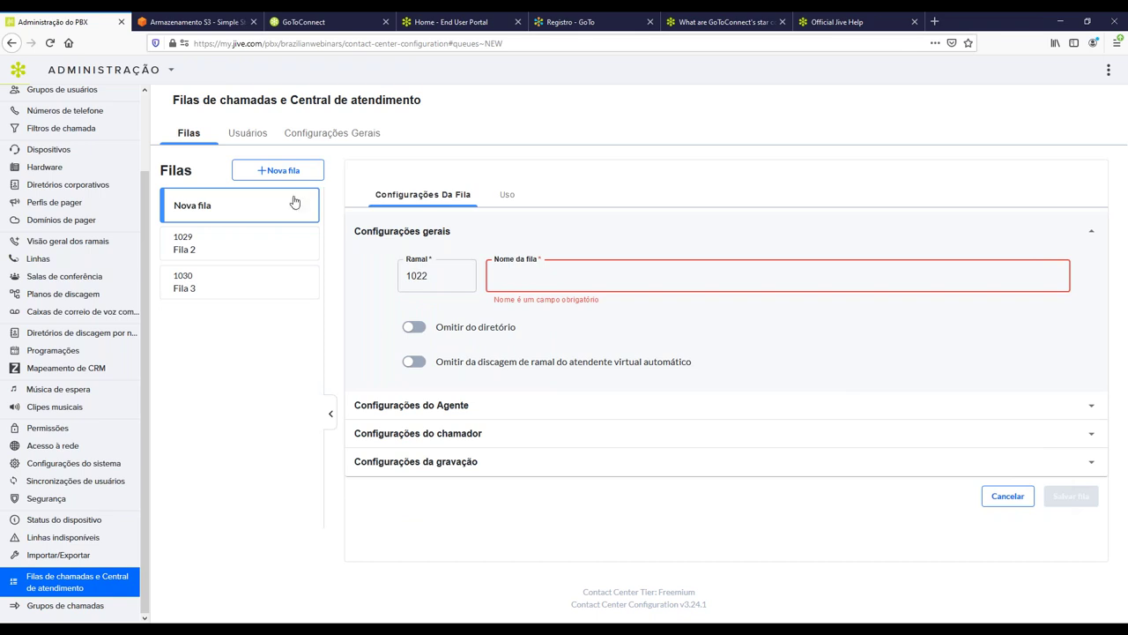
click(239, 254)
click(847, 269)
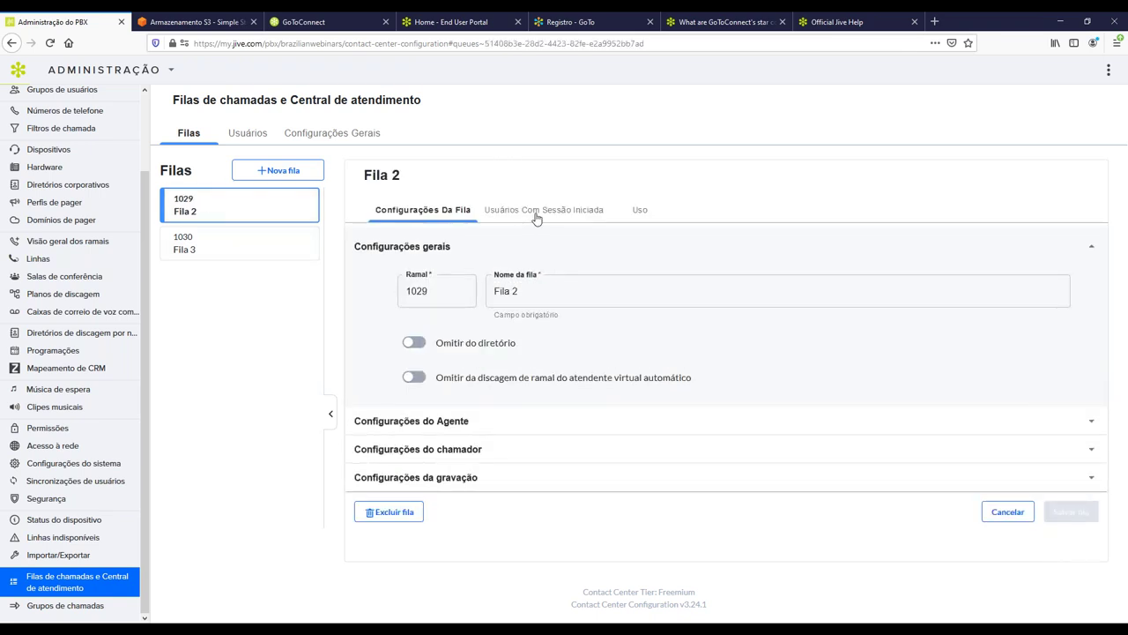
click(515, 215)
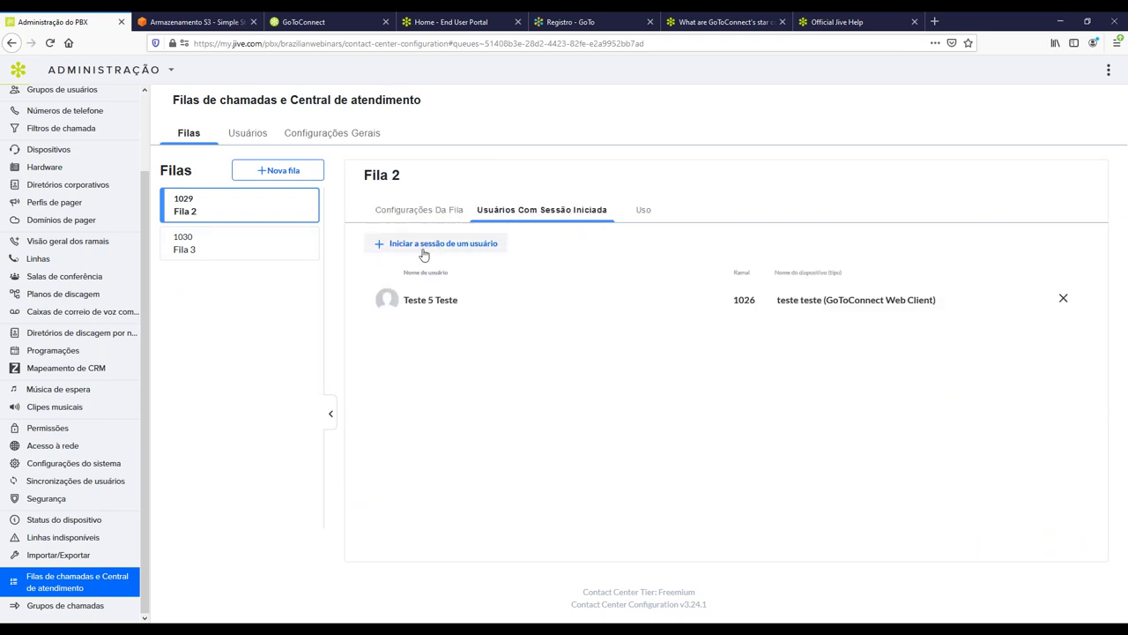
Open the list of user devices that can be signed into Fila 2.
click(499, 247)
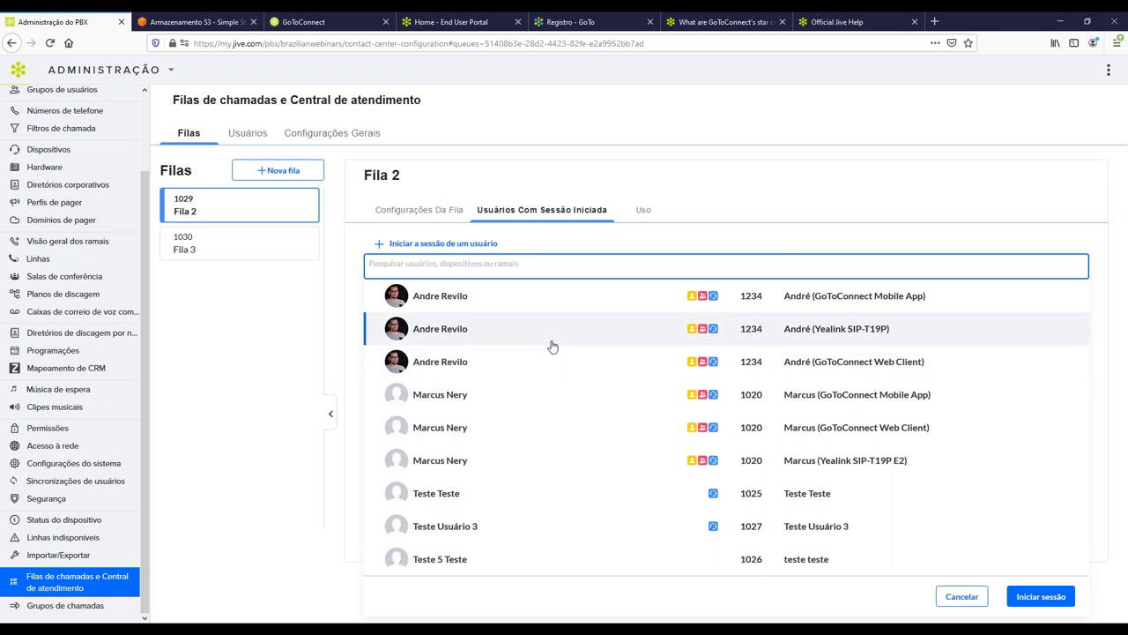
Close the sign-in list unchanged and enter *13 in the GoTo Connect dialer.
click(713, 183)
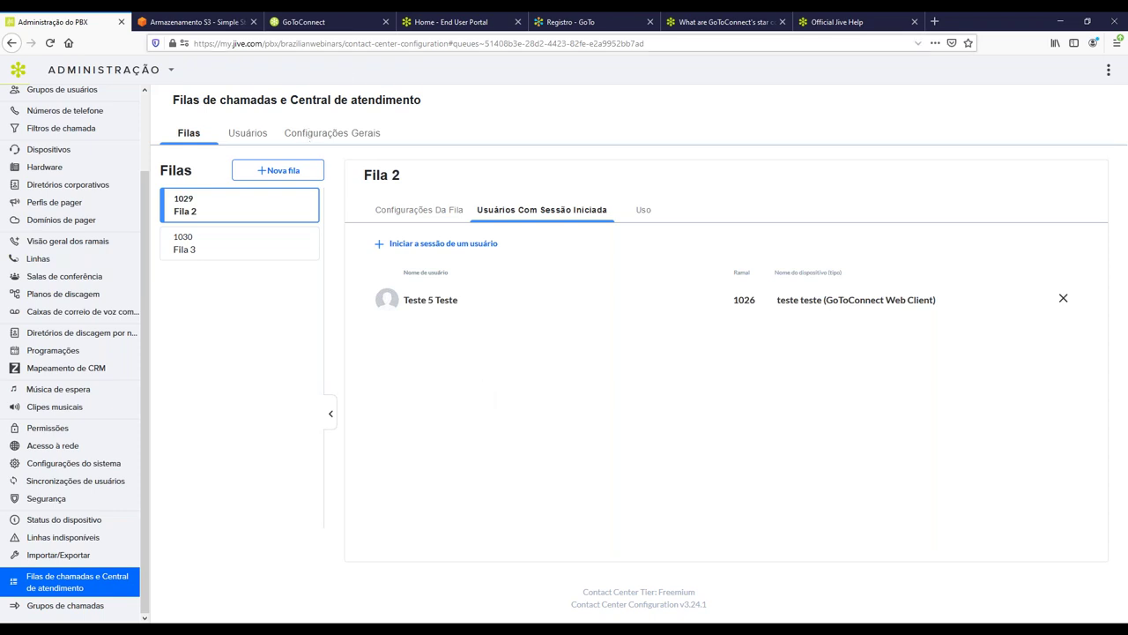
click(343, 24)
click(326, 126)
text(*13)
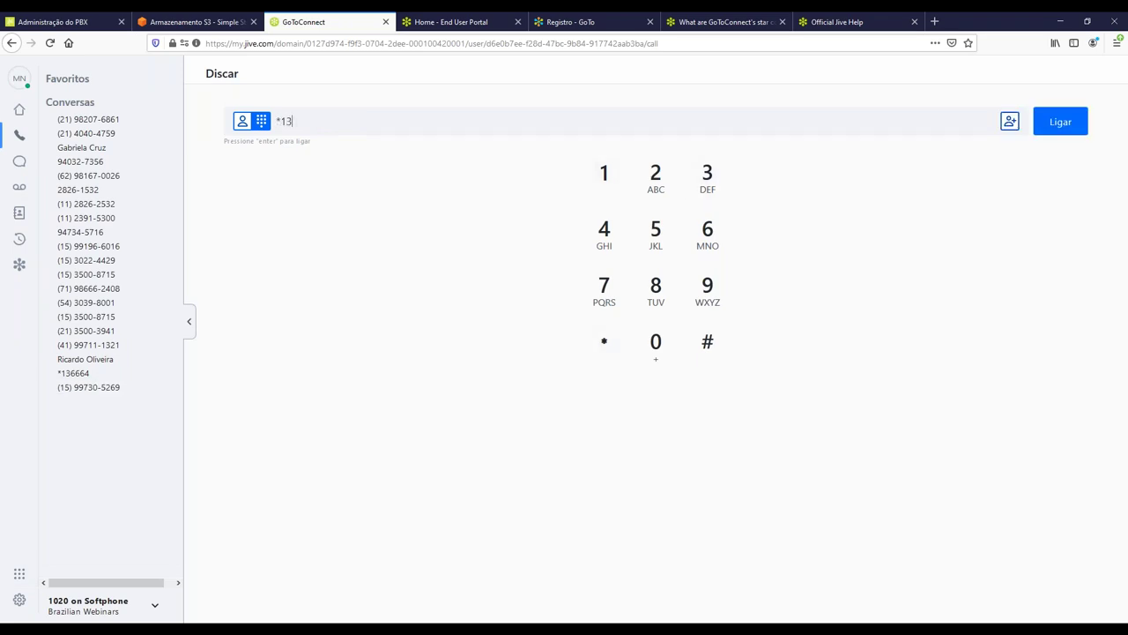
click(61, 21)
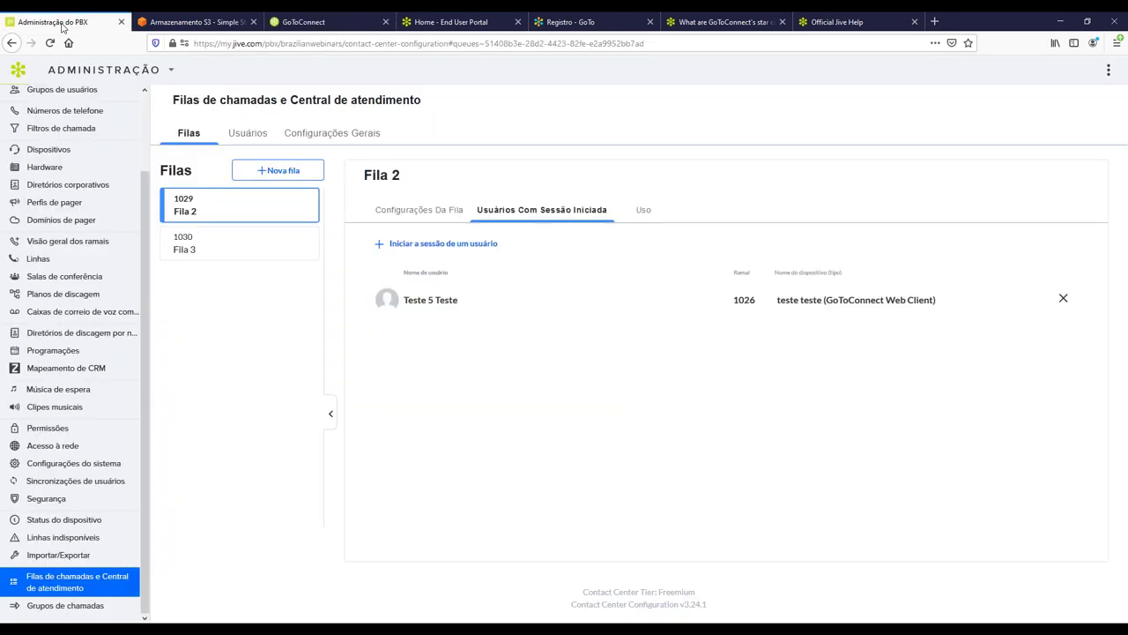
Append queue extension 1029 to *13 in the dialer, making *131029.
click(322, 22)
text(1029)
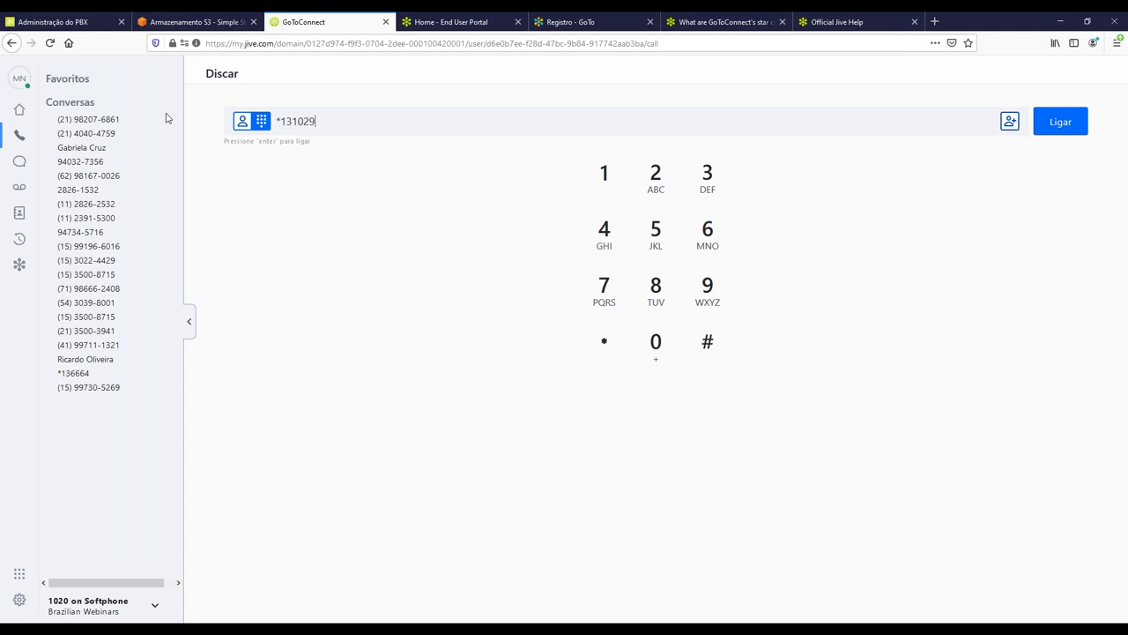
Return to the admin tab and open Fila 2's Configurações Da Fila.
click(55, 19)
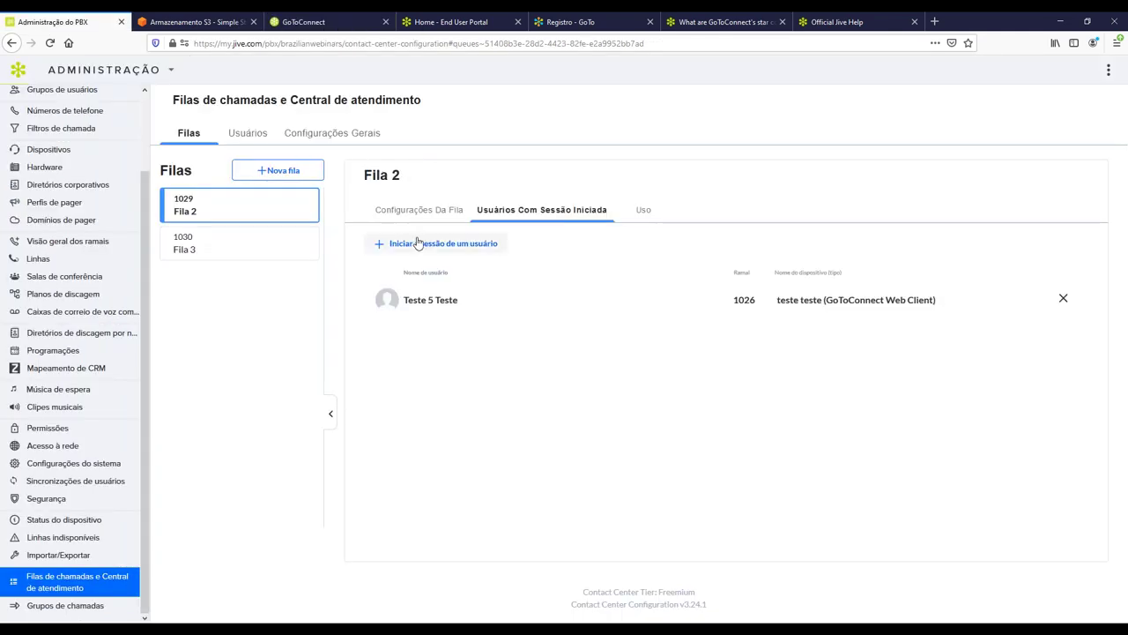
click(433, 216)
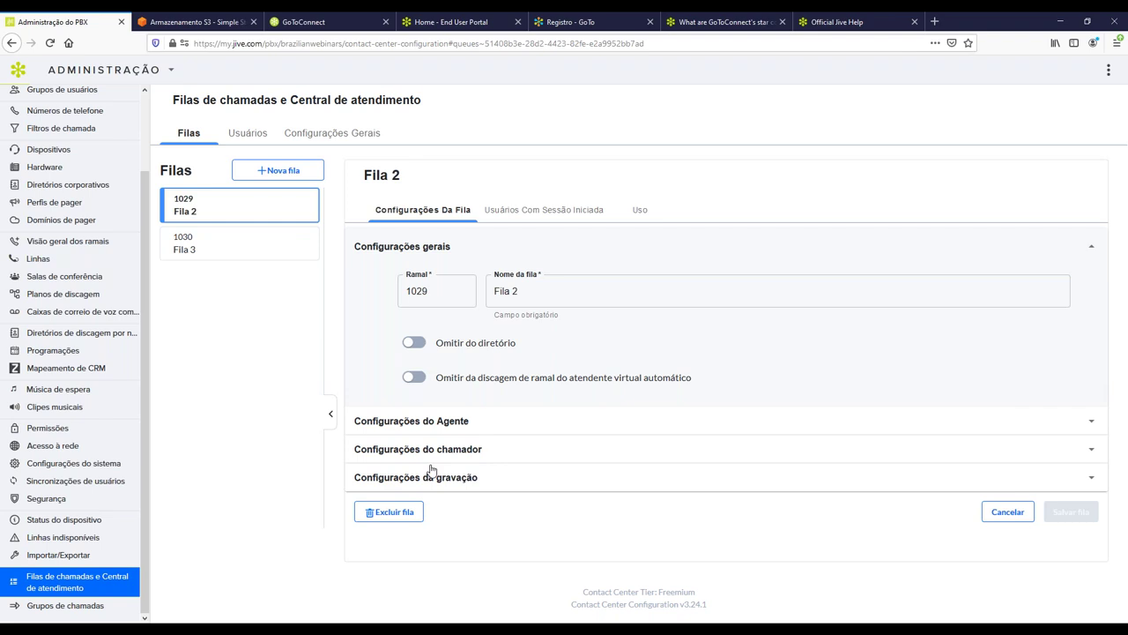
Expand Configurações do Agente, showing strategy Chamar todos and a 20-second connection timeout.
click(446, 422)
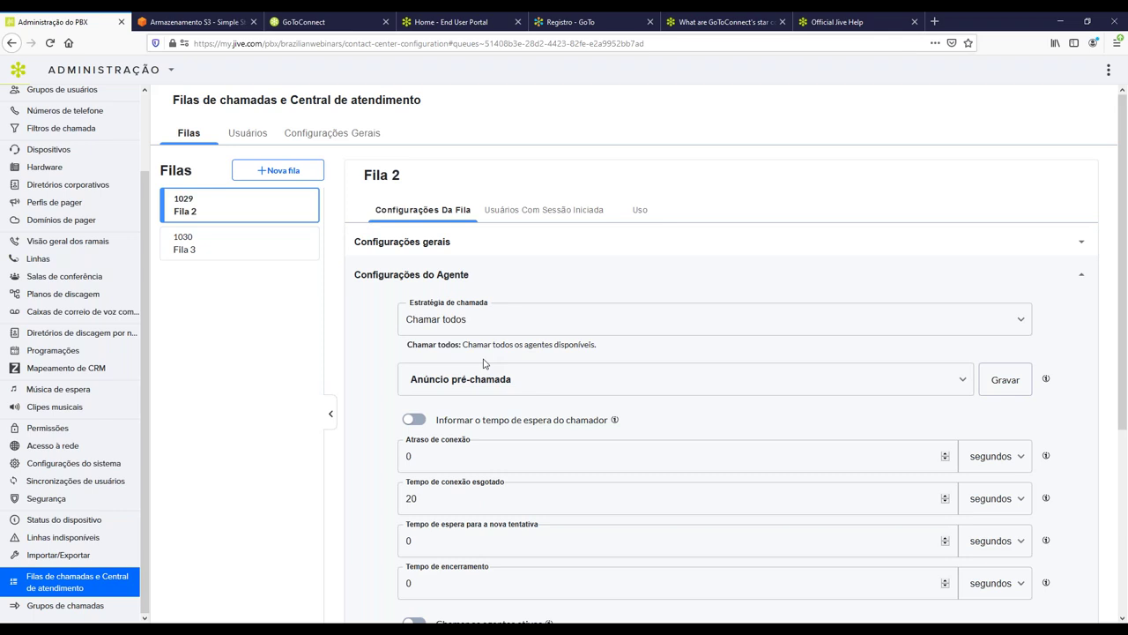
mouse_move(1047, 382)
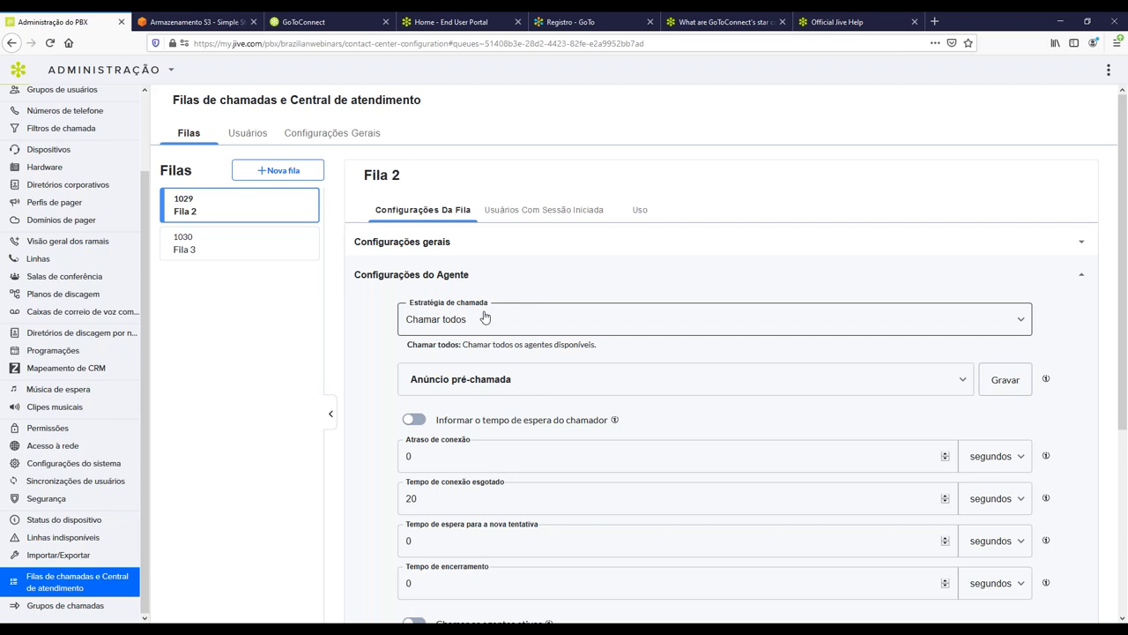
Review the Estratégia de chamada options, then switch it from Chamar todos to Circular.
click(484, 318)
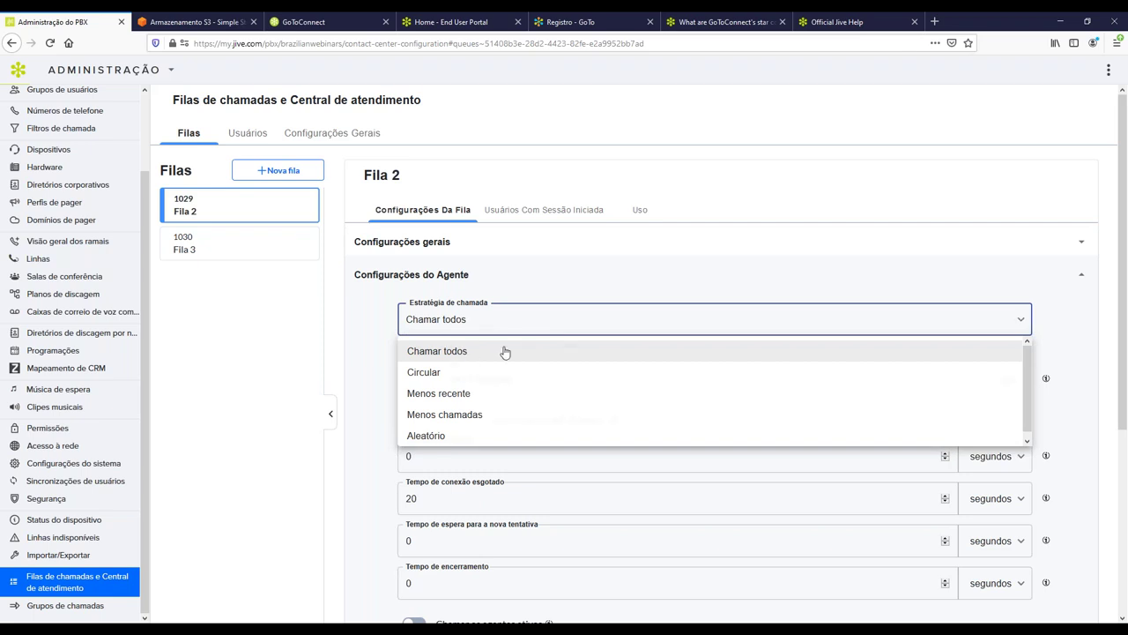
click(469, 358)
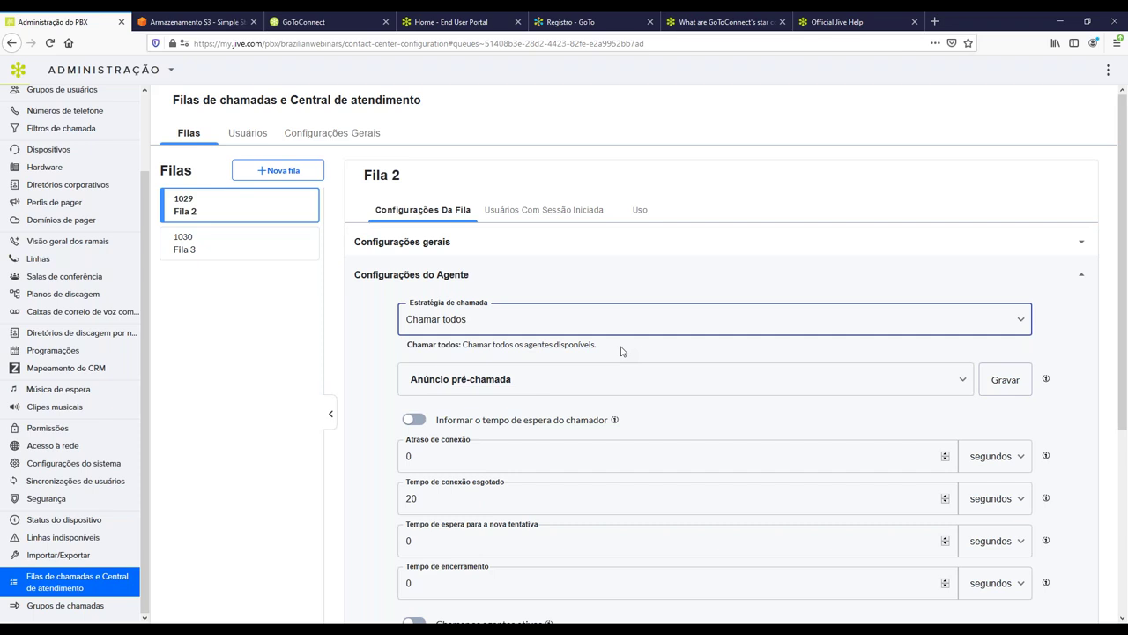
drag(609, 346, 524, 354)
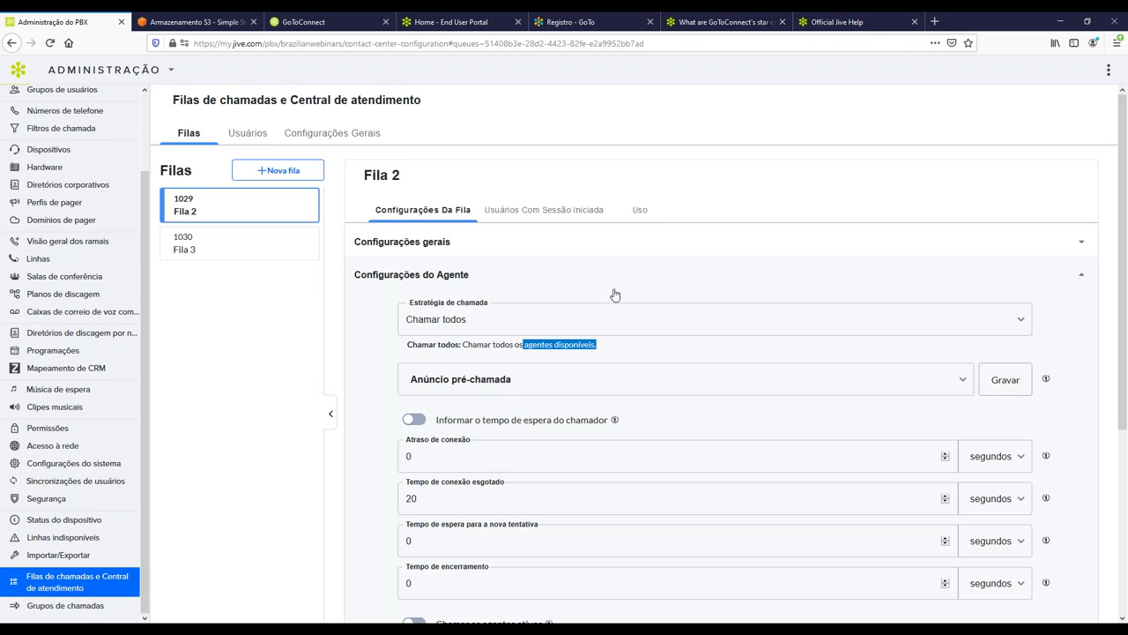
click(526, 318)
click(431, 377)
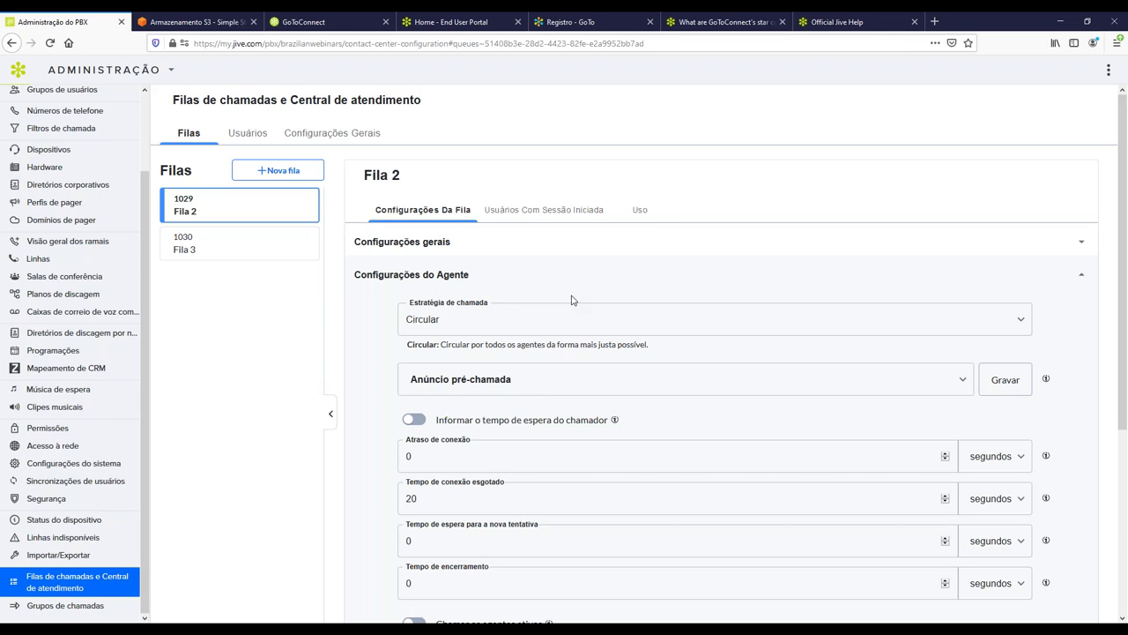
Try Fila 2's call strategies Menos recente and Menos chamadas, then settle on Aleatório.
click(562, 328)
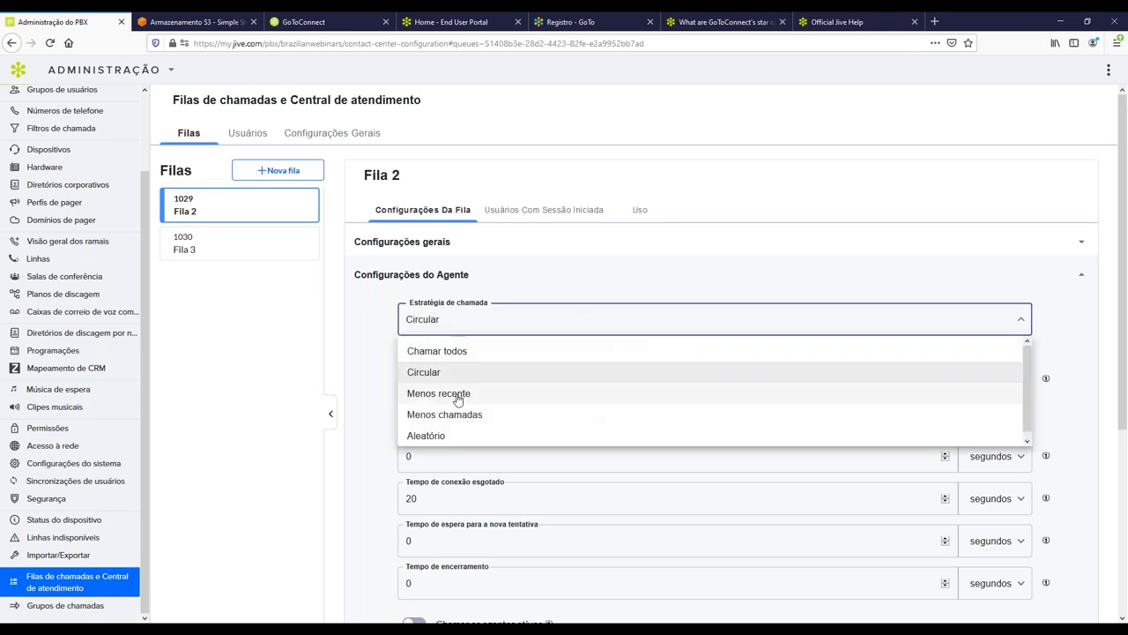
click(520, 395)
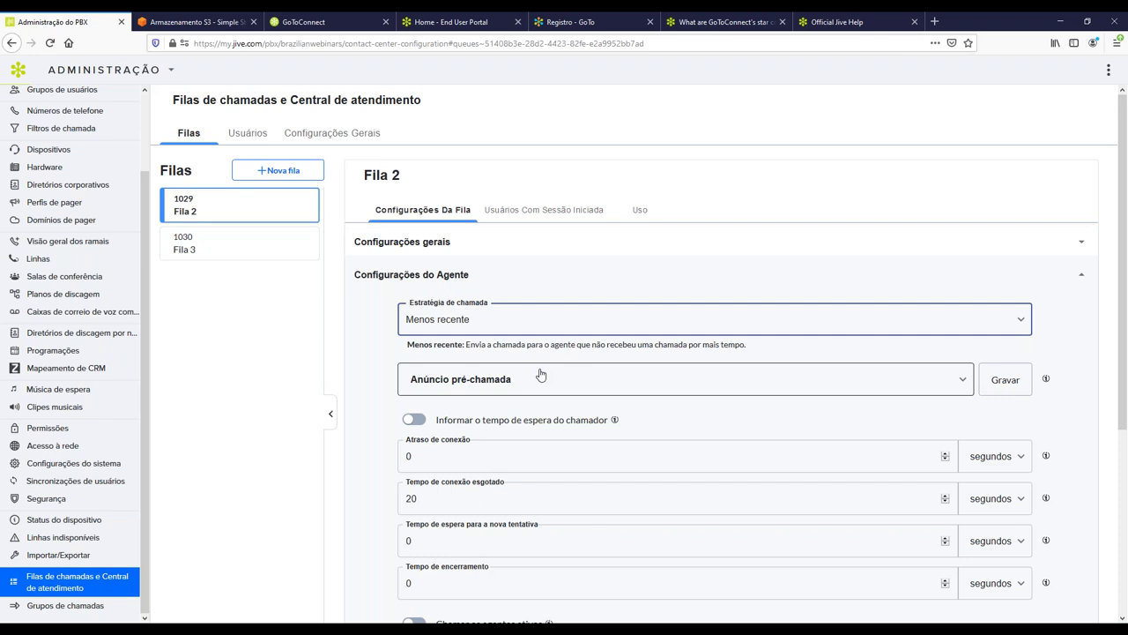
click(529, 323)
click(459, 416)
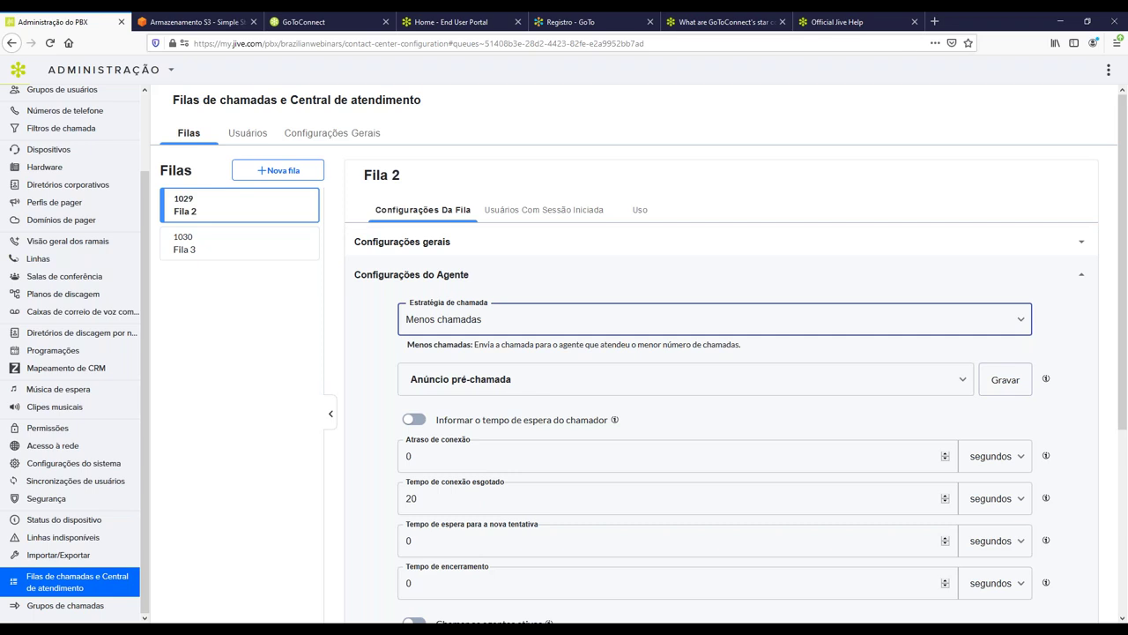
click(446, 332)
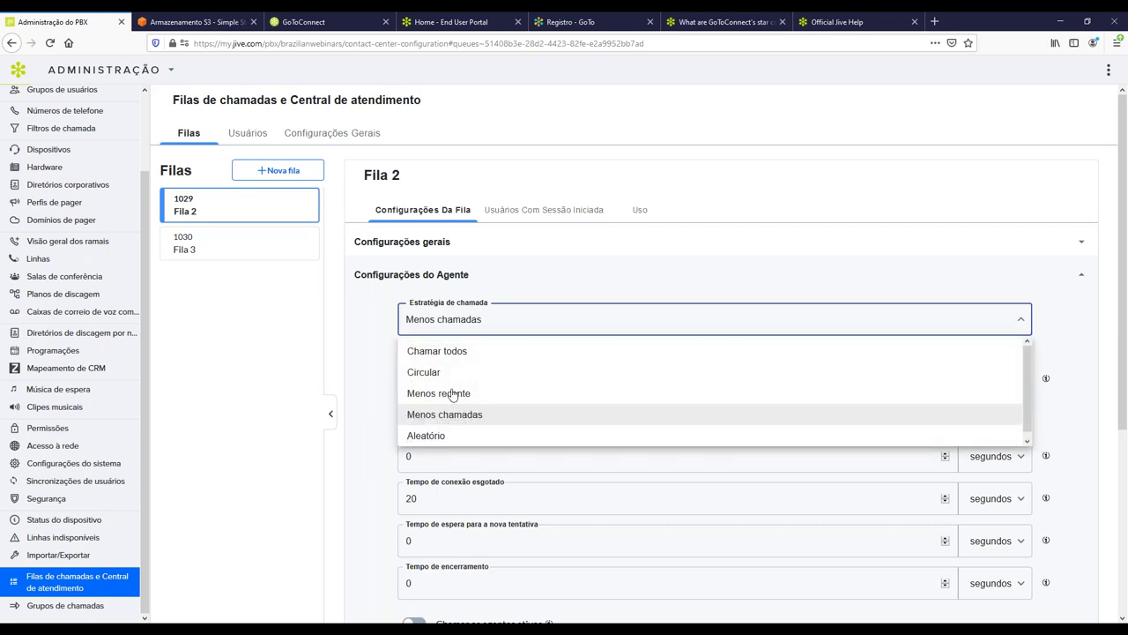
click(457, 437)
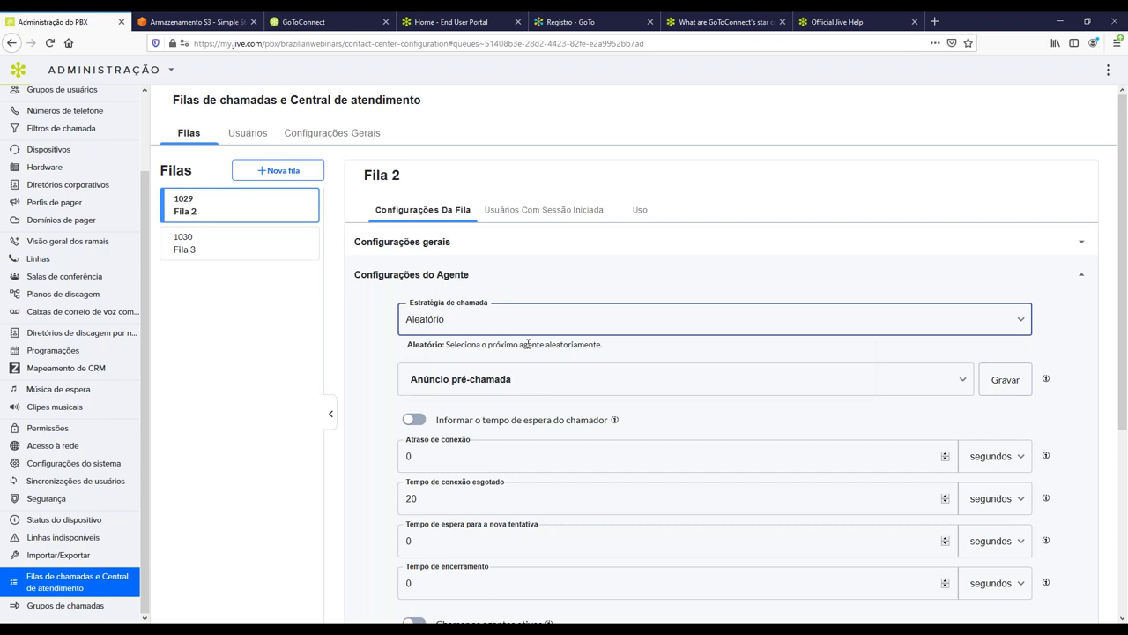
click(527, 284)
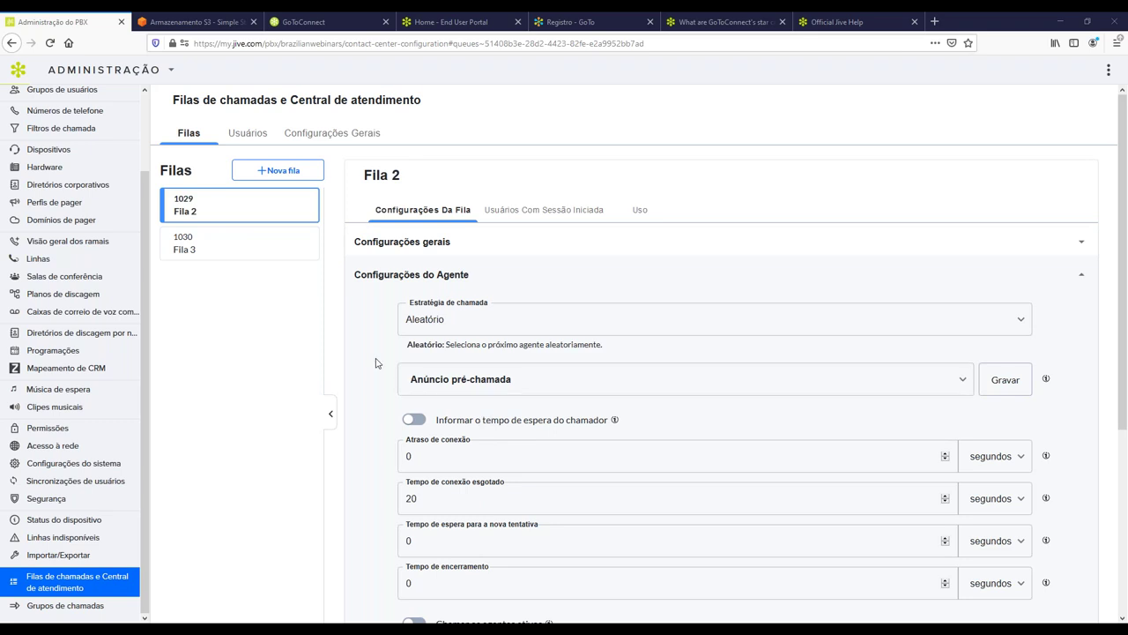
Open the Salas de conferência page from the sidebar, showing 0 rooms.
scroll(85, 435, up, 3)
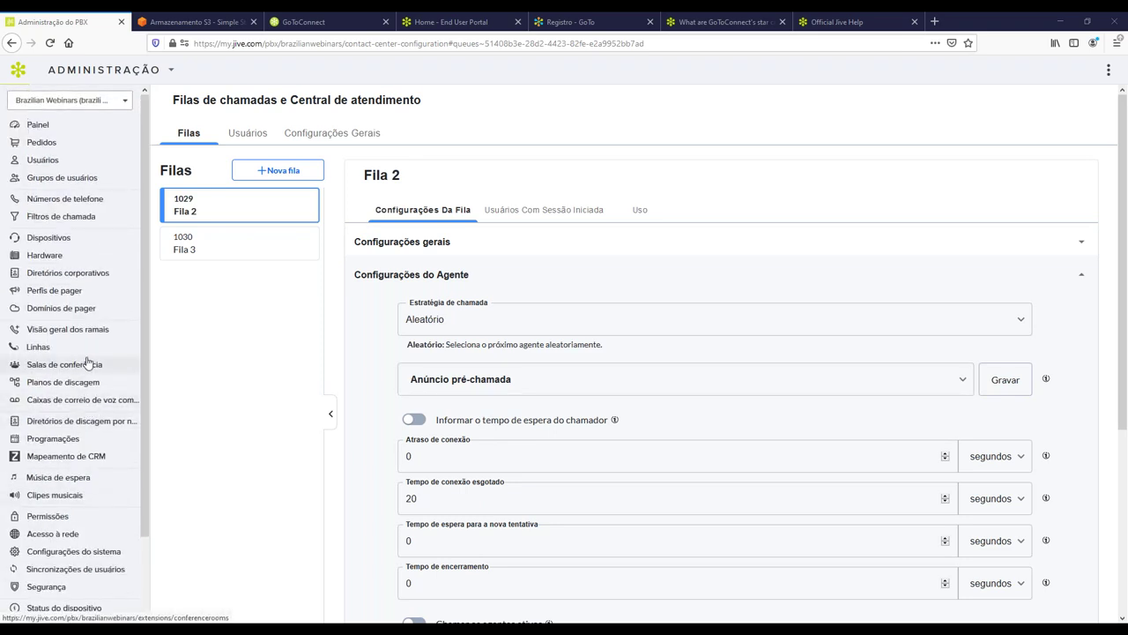
click(87, 367)
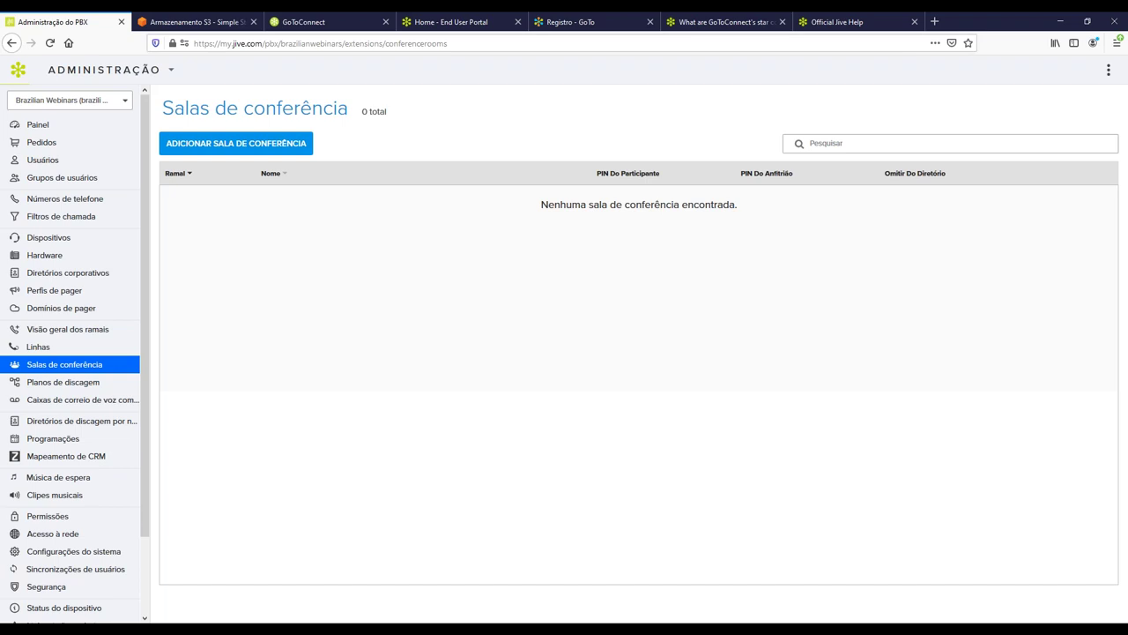
Add a conference room row with extension 1022 and the name 'Conferencia'.
click(246, 147)
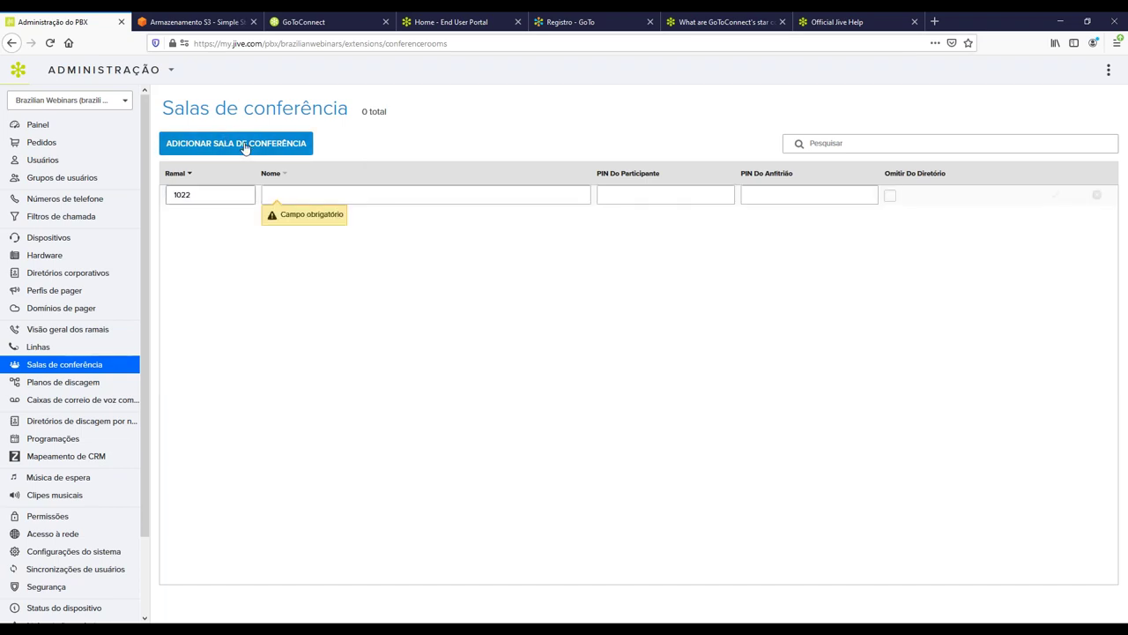
drag(216, 191, 156, 201)
click(328, 191)
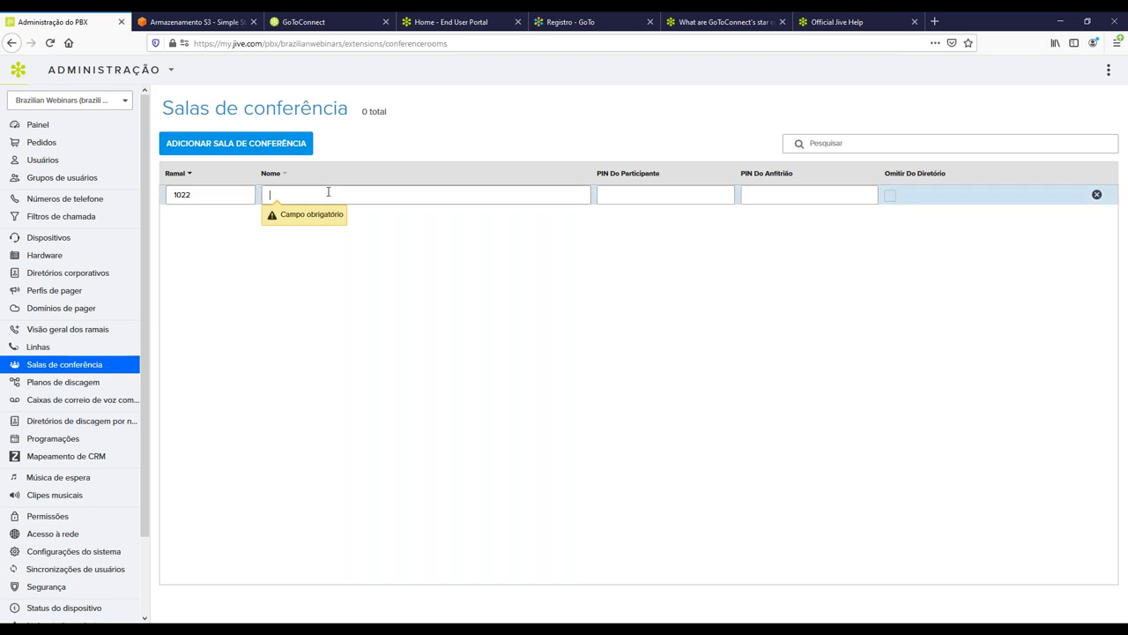
text(Conferencia)
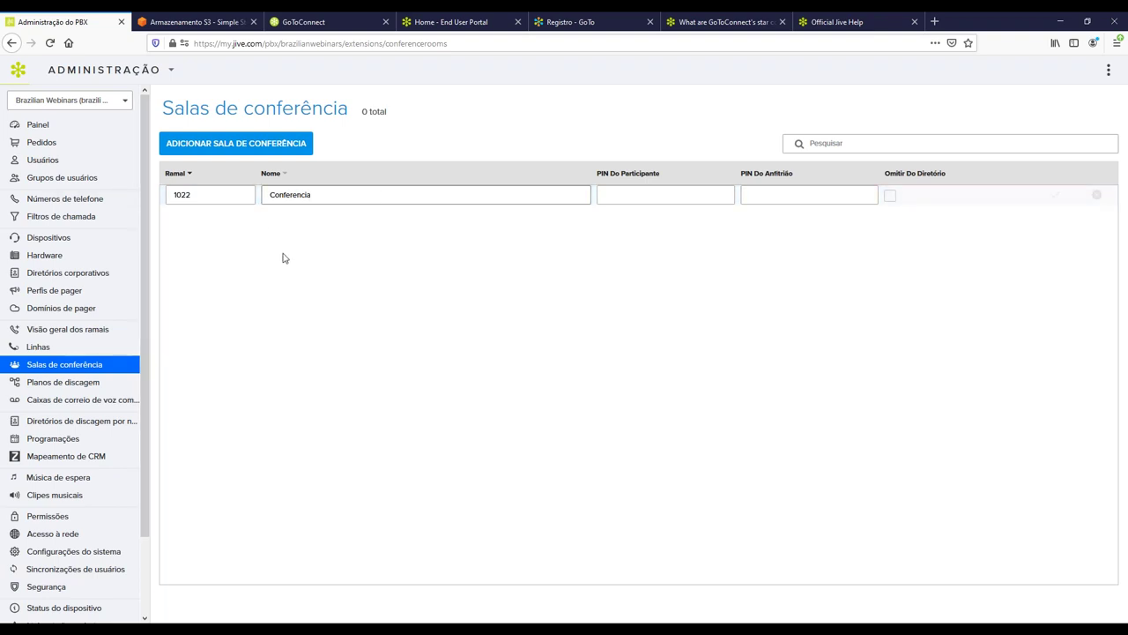
click(210, 200)
double_click(211, 200)
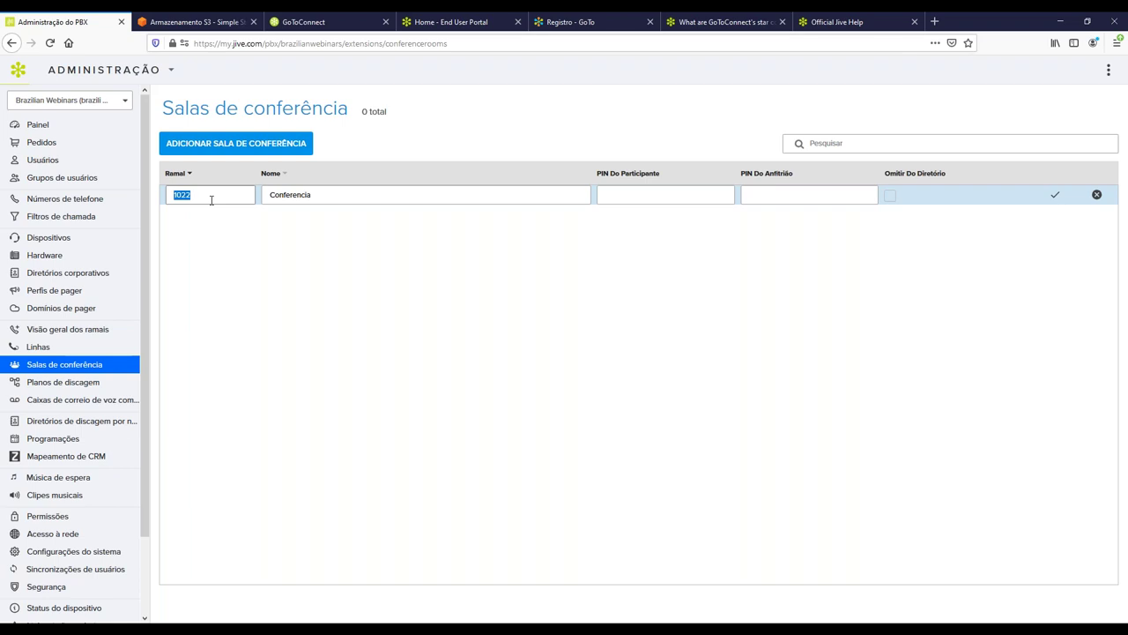
click(211, 200)
Enter the participant and host PINs for Conferencia, then head to shared voicemail boxes.
click(668, 196)
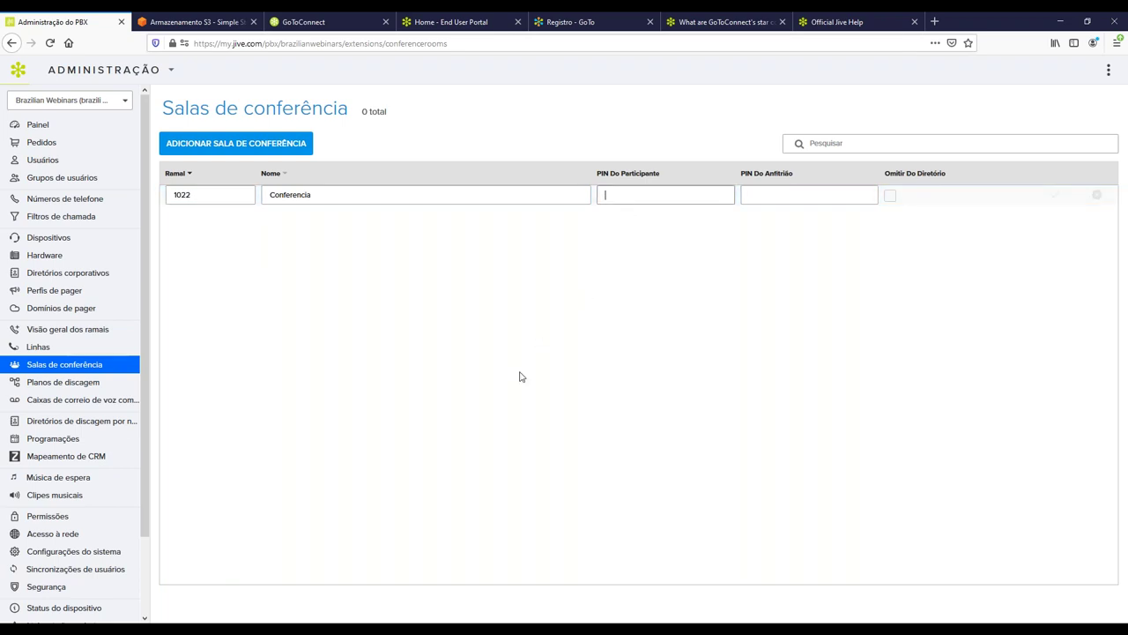
text(123)
key(Tab)
text(987654)
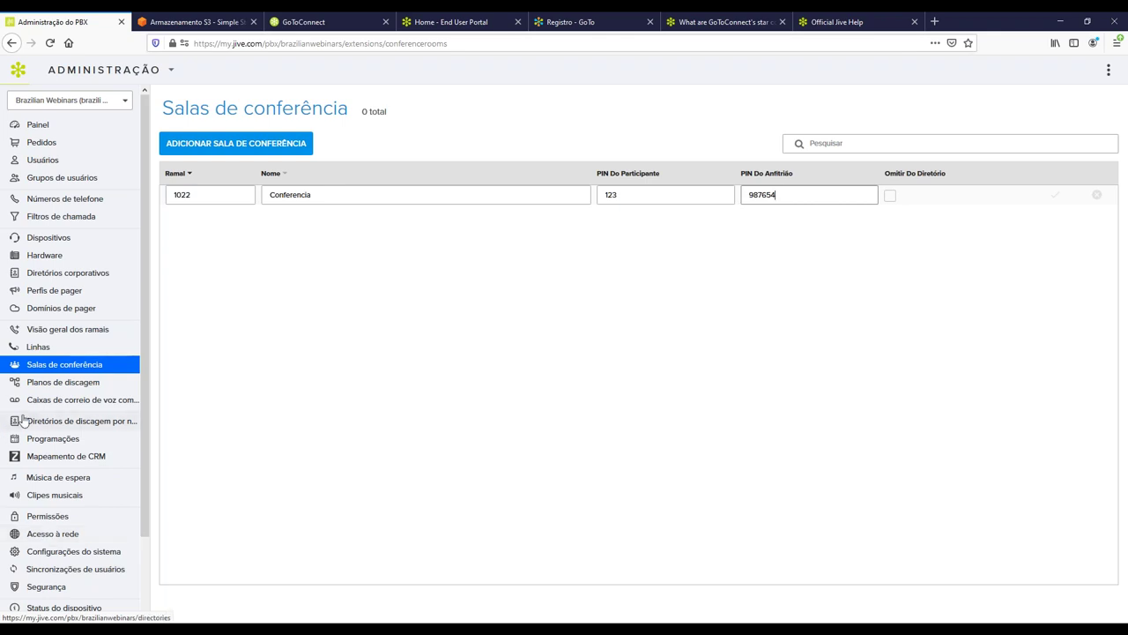
click(84, 402)
Discard the unsaved room and save shared voicemail box 'Compartilhada' on extension 1022.
click(662, 376)
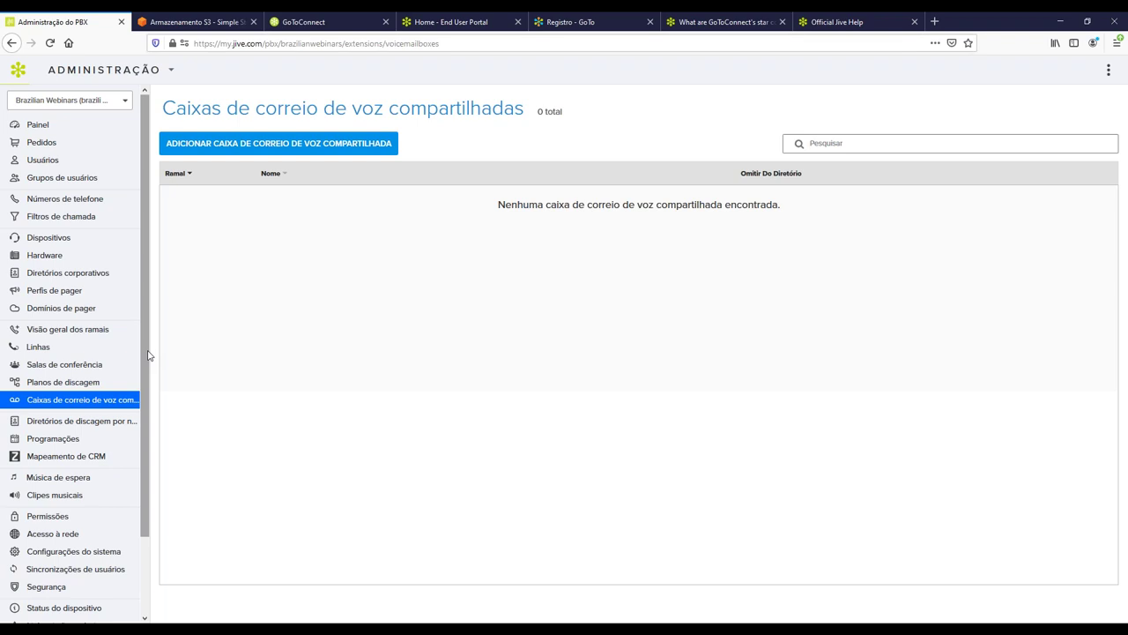
click(809, 143)
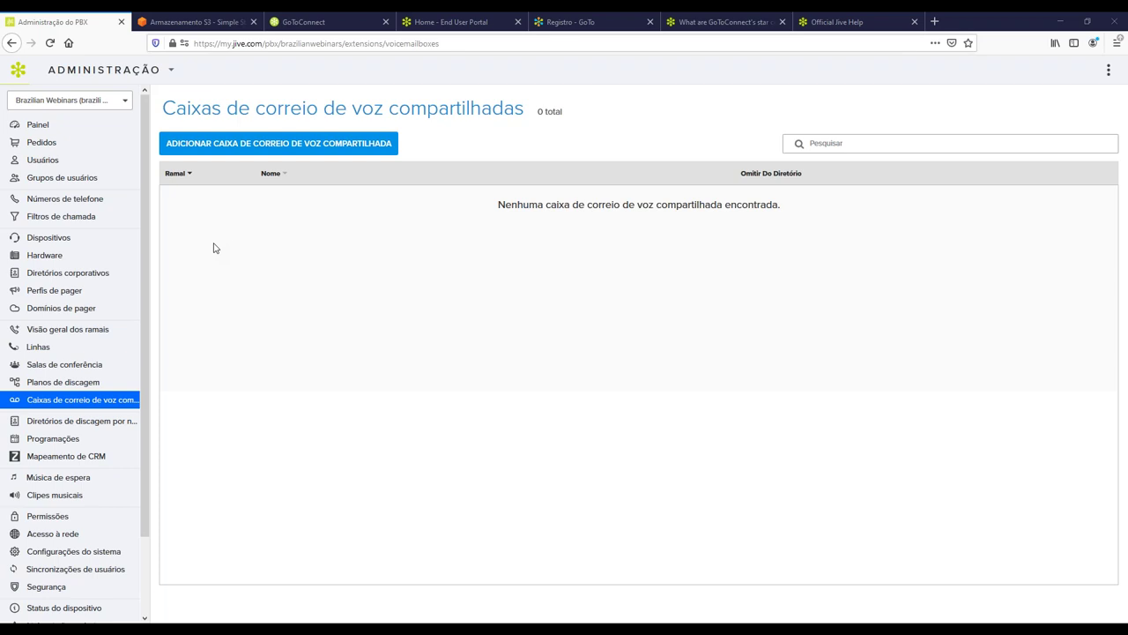
click(384, 146)
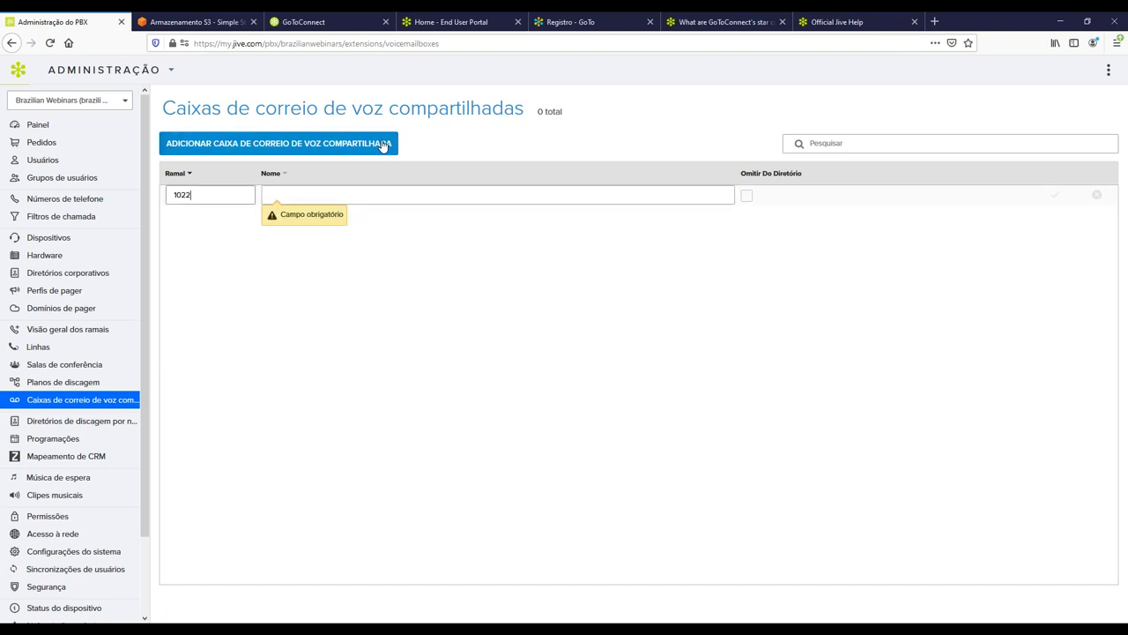
click(307, 188)
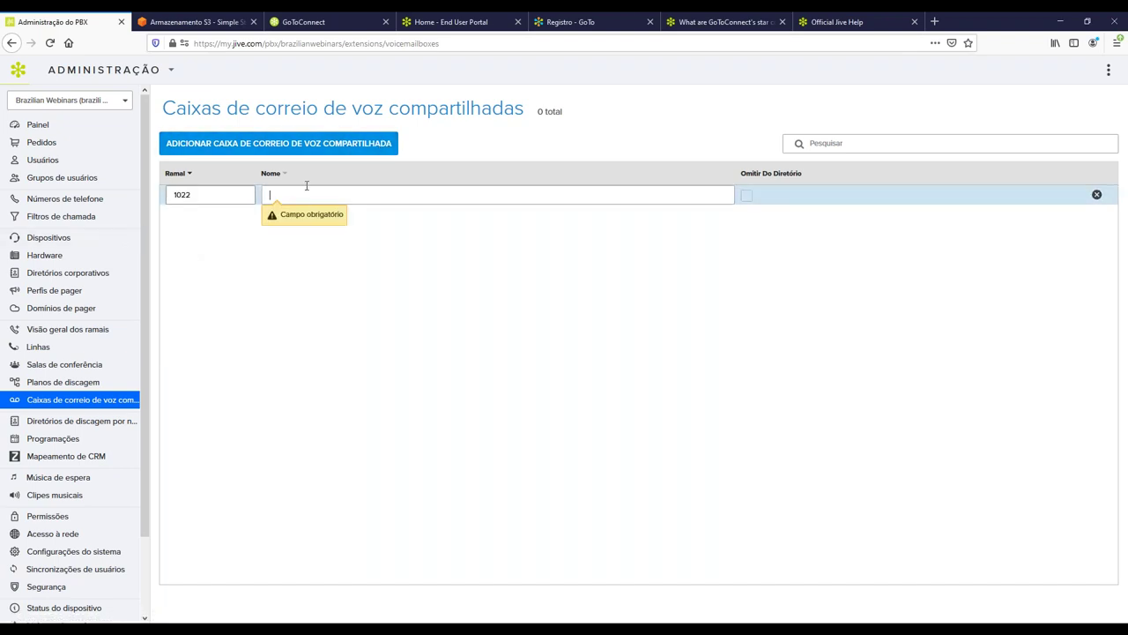
text(Com)
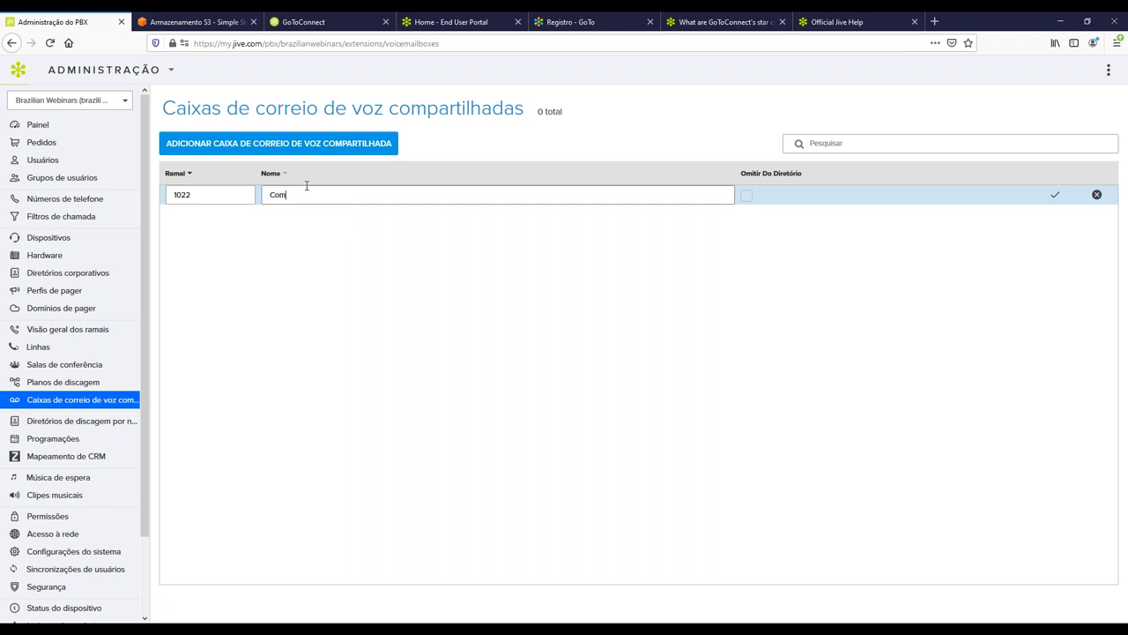
text(partilhada)
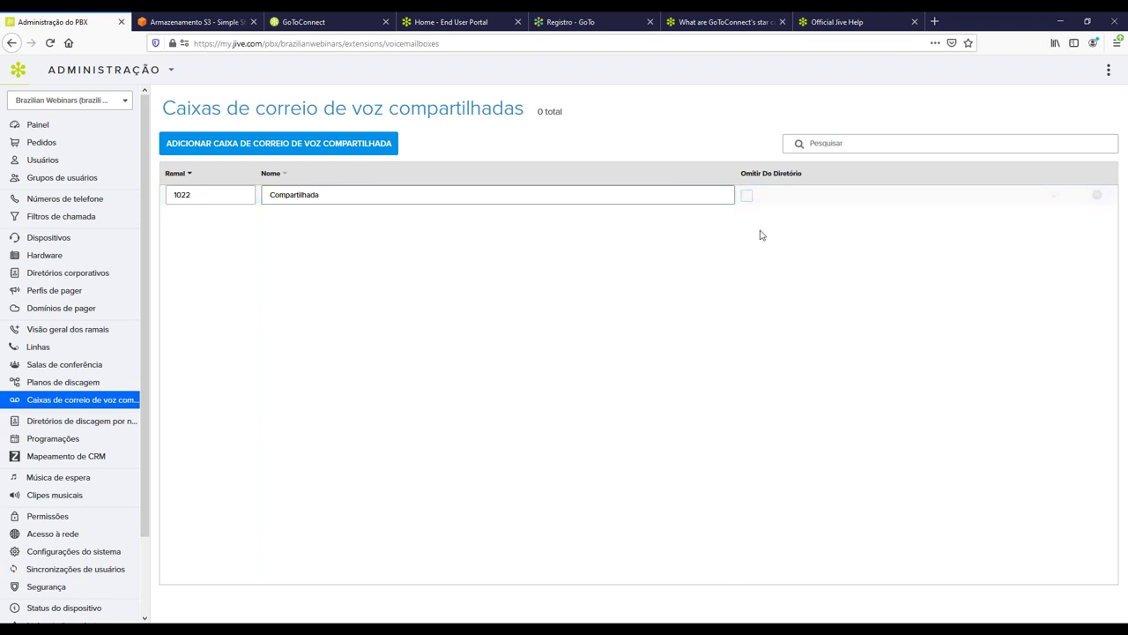
click(1045, 198)
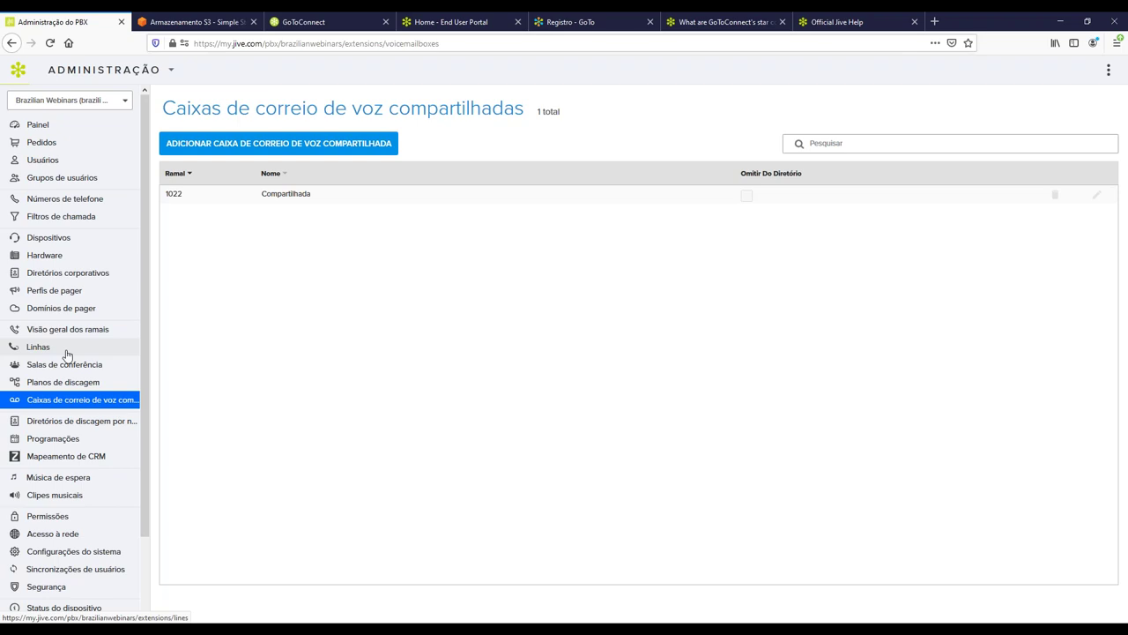
Enable e-mail notifications, Anexar mensagem and Excluir mensagem após enviar for box 1022.
click(251, 203)
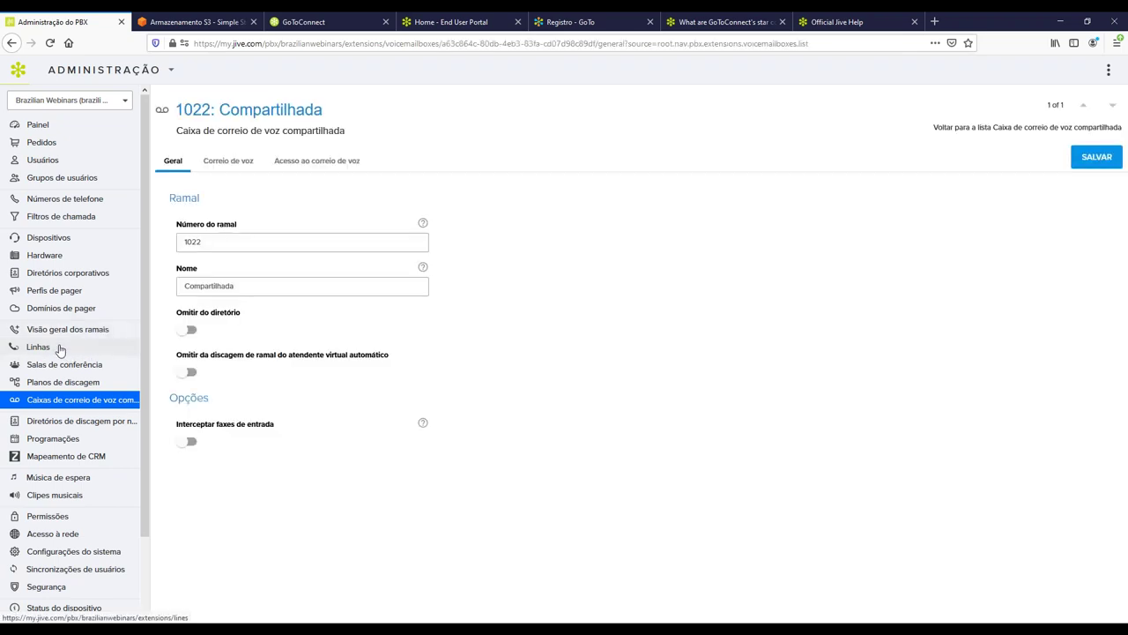
click(228, 162)
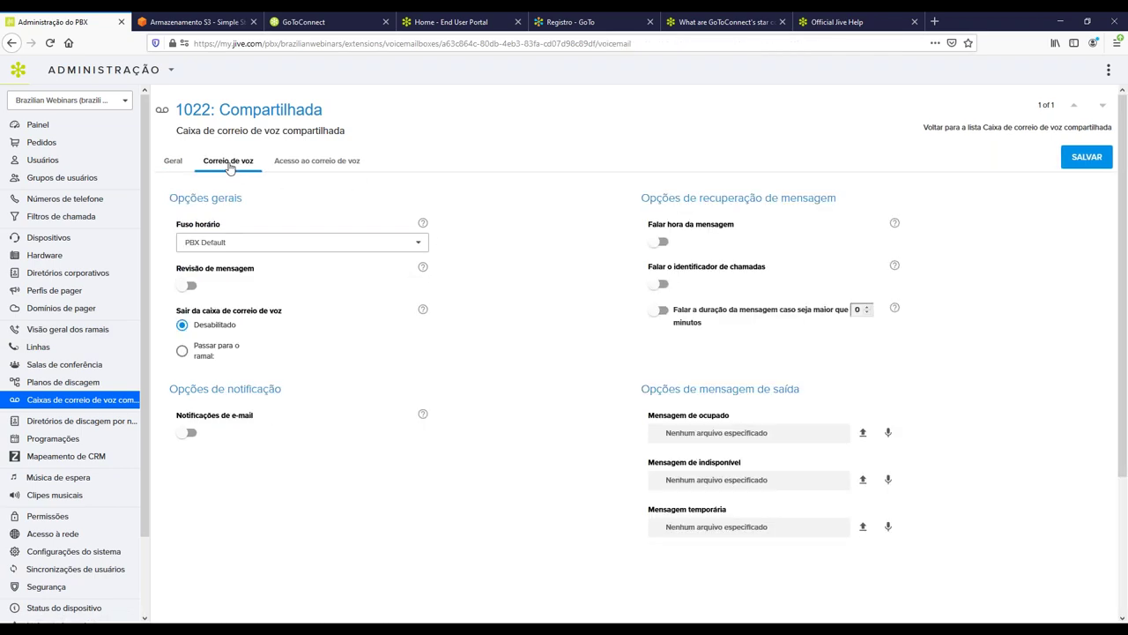
click(186, 432)
scroll(212, 410, down, 1)
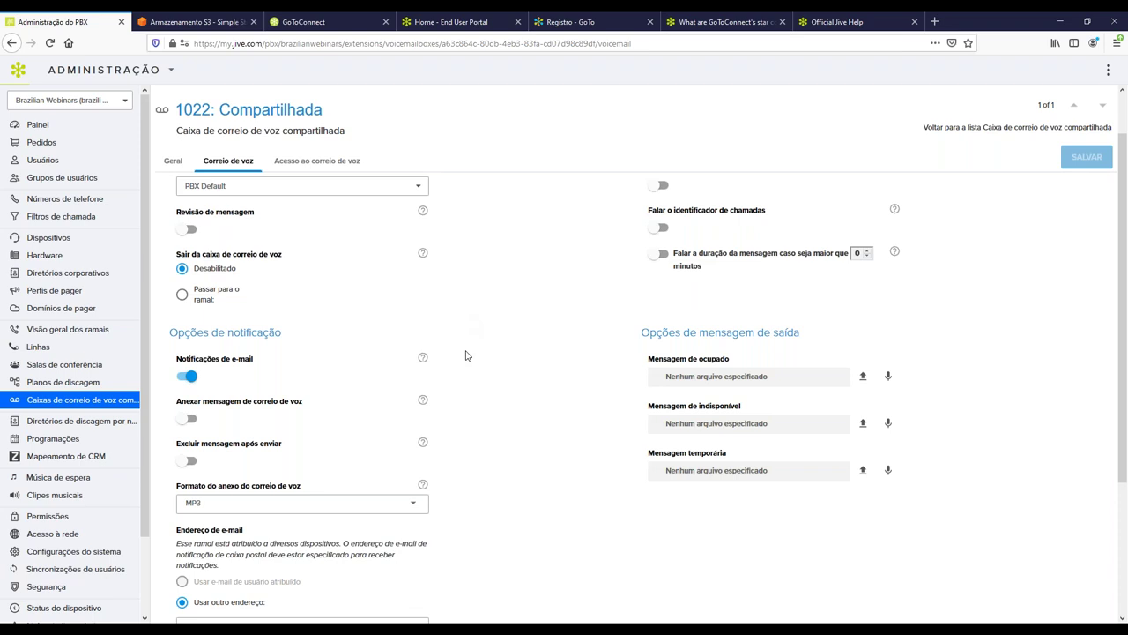
click(182, 420)
click(185, 462)
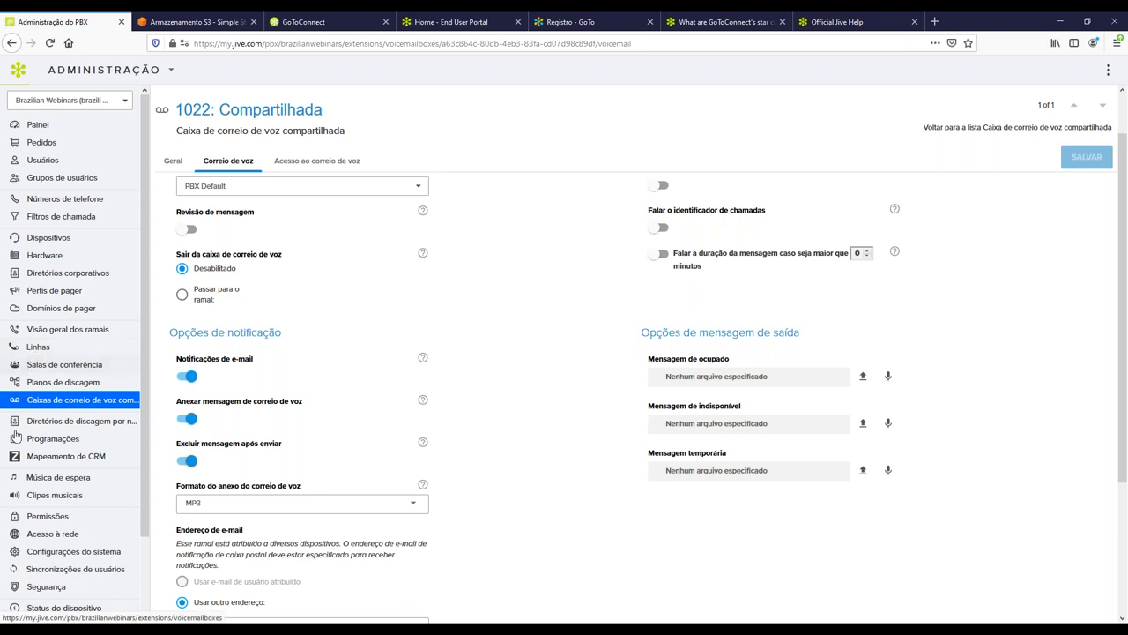
Go to Programações, leave without saving, and delete the Horário de Expediente schedule.
click(51, 439)
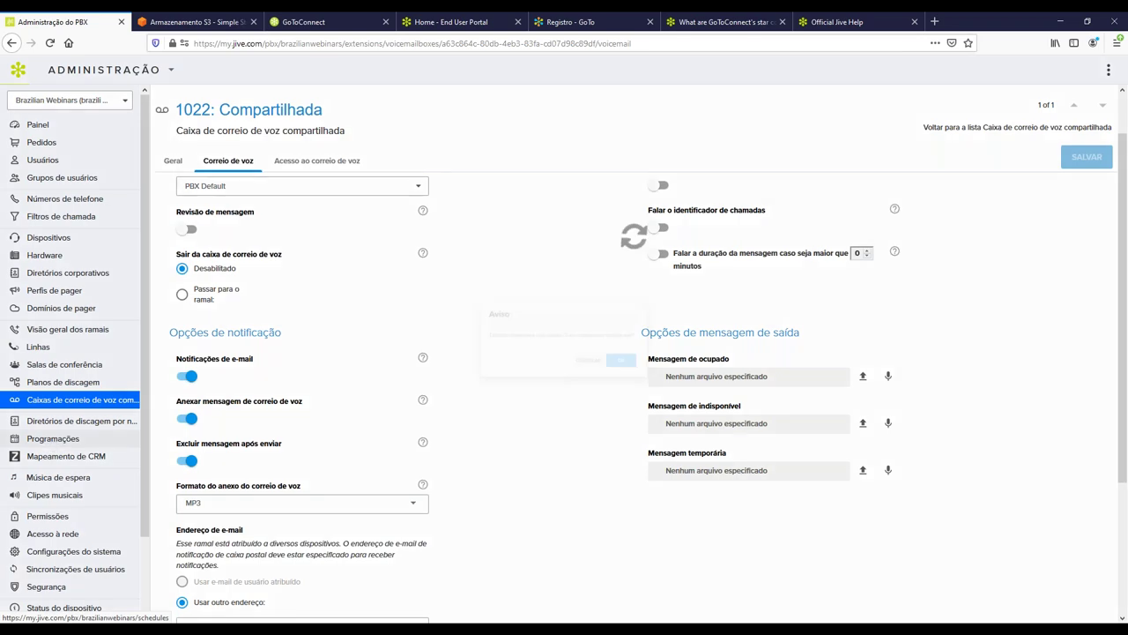
click(660, 373)
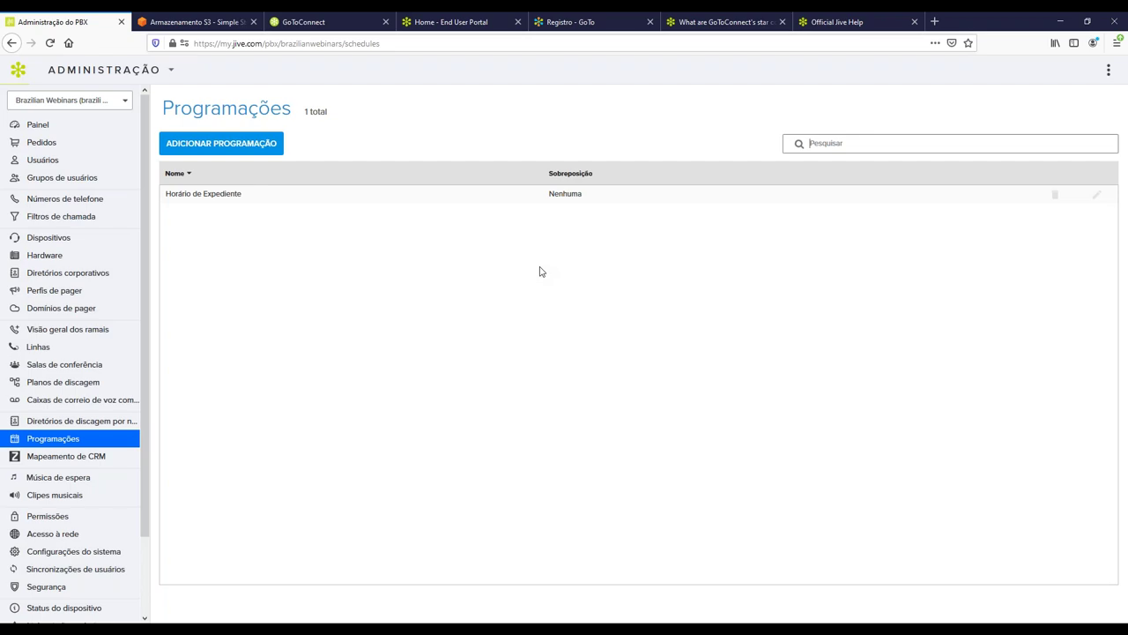
click(1055, 195)
click(765, 376)
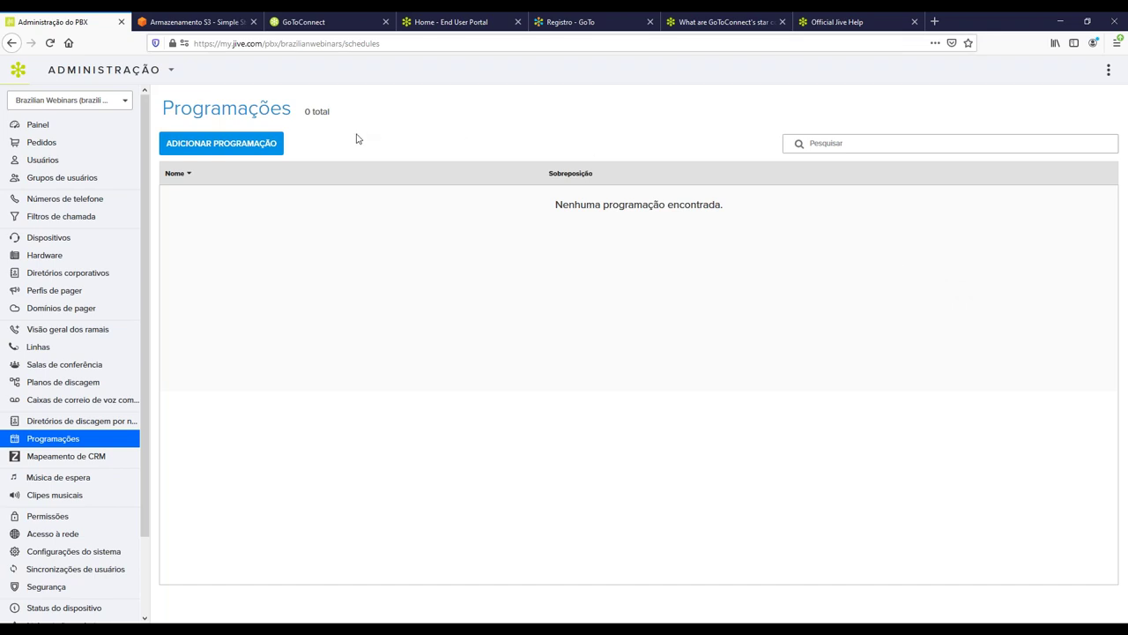
Create the schedule 'Horario de Atendimento' and open its empty weekly grid.
click(244, 144)
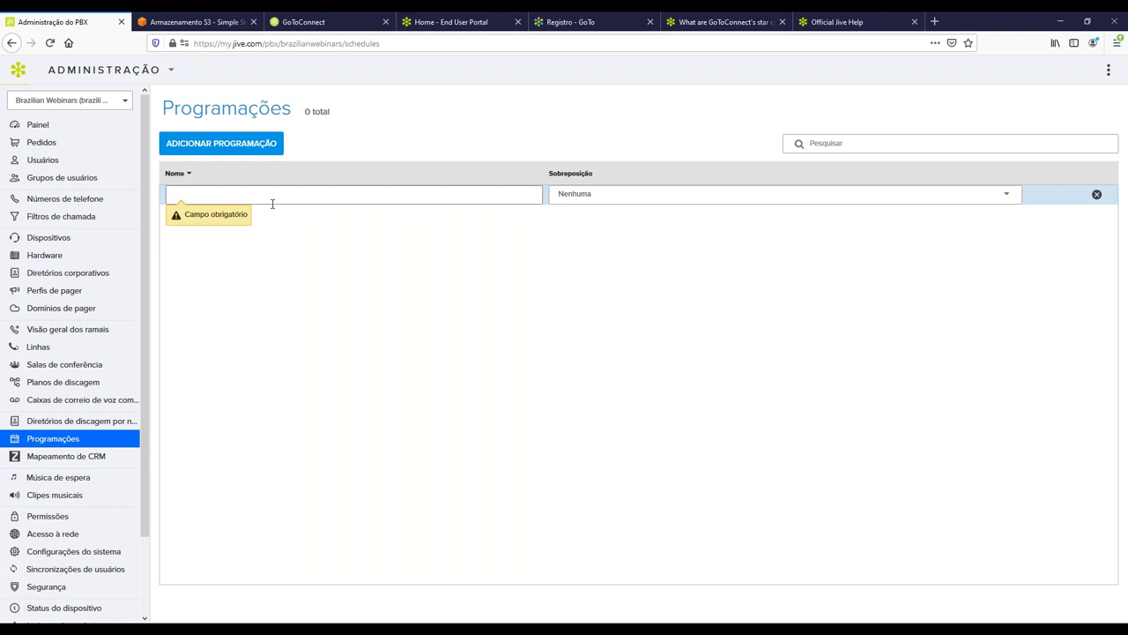
text(Horario de Ated)
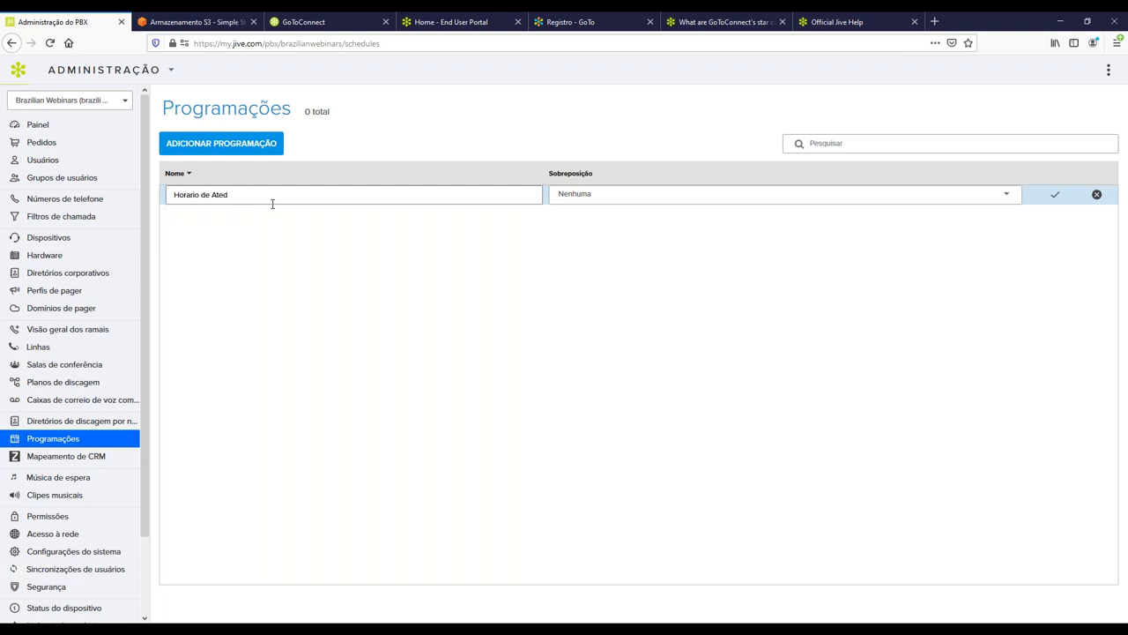
text(nndimento)
click(1047, 195)
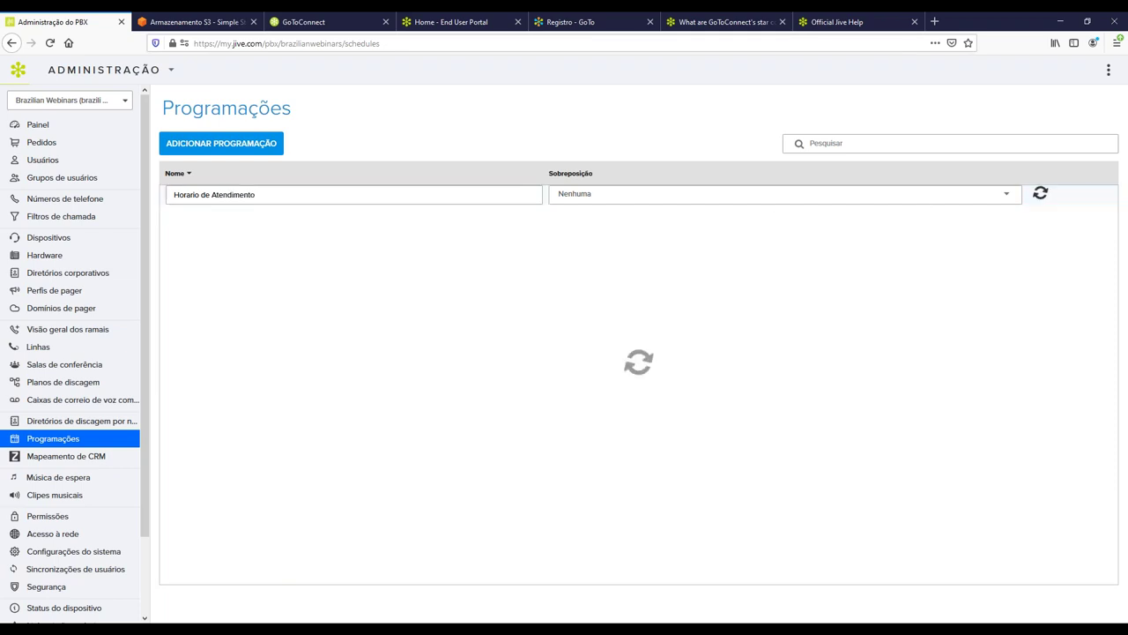
click(211, 198)
scroll(349, 277, down, 3)
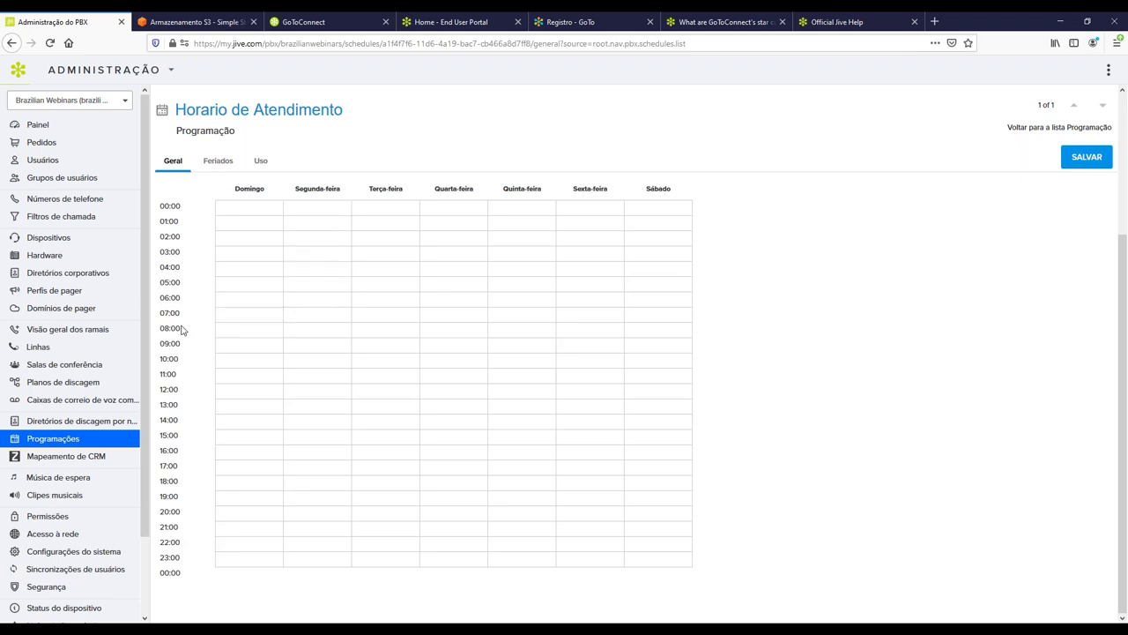
Draw an 08:00–18:00 block on Monday and stretch it across to Friday.
click(311, 330)
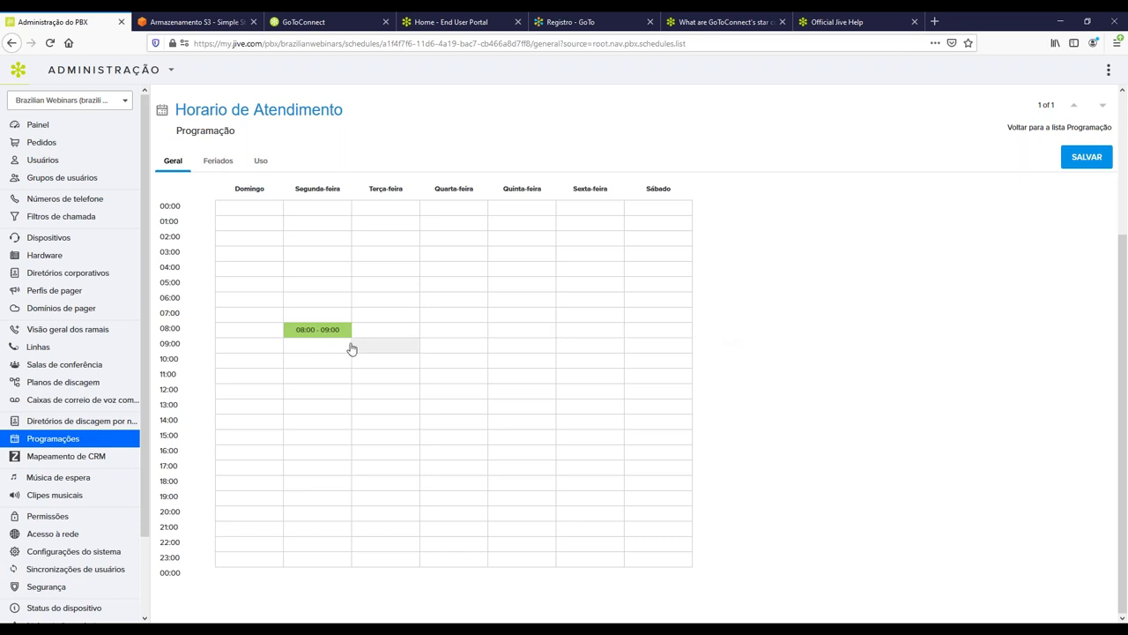
mouse_move(310, 340)
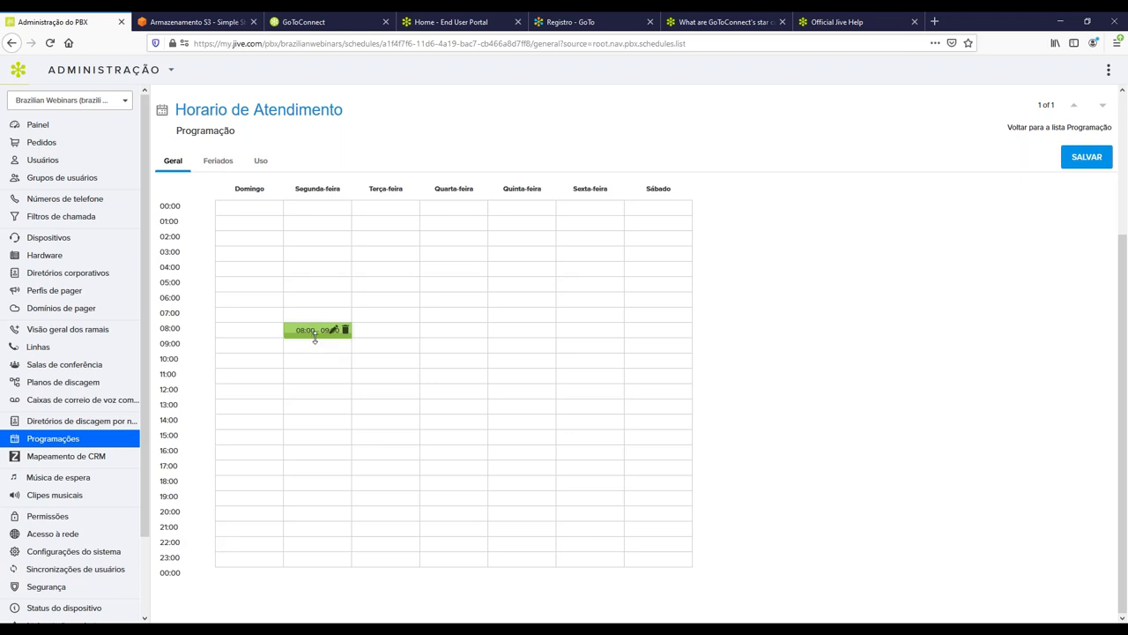
drag(315, 338, 316, 476)
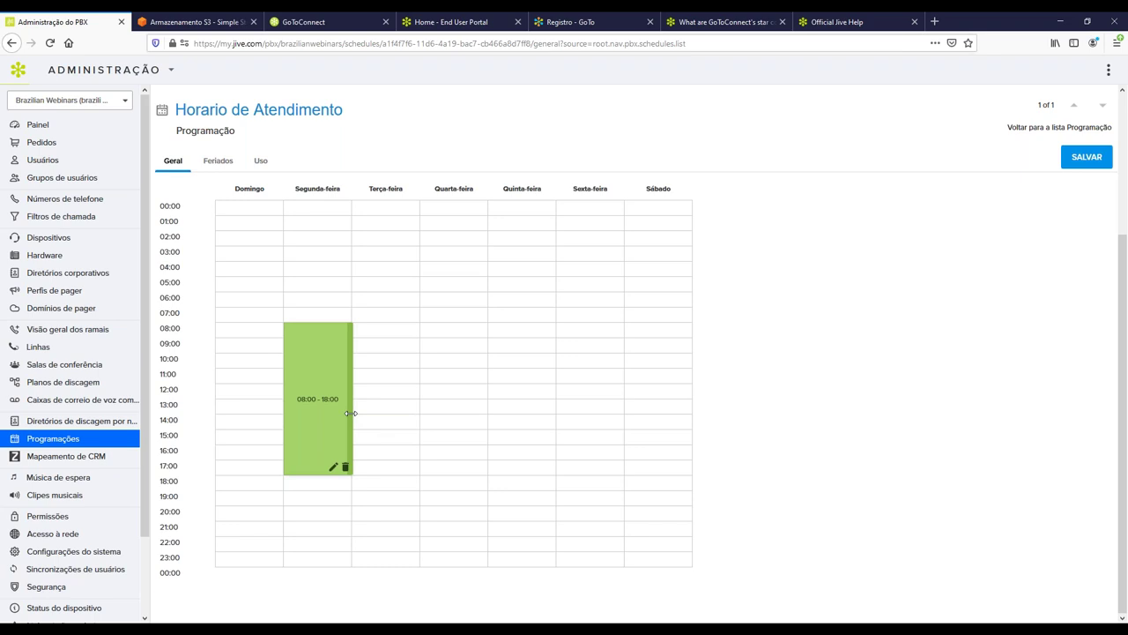
drag(350, 412, 619, 425)
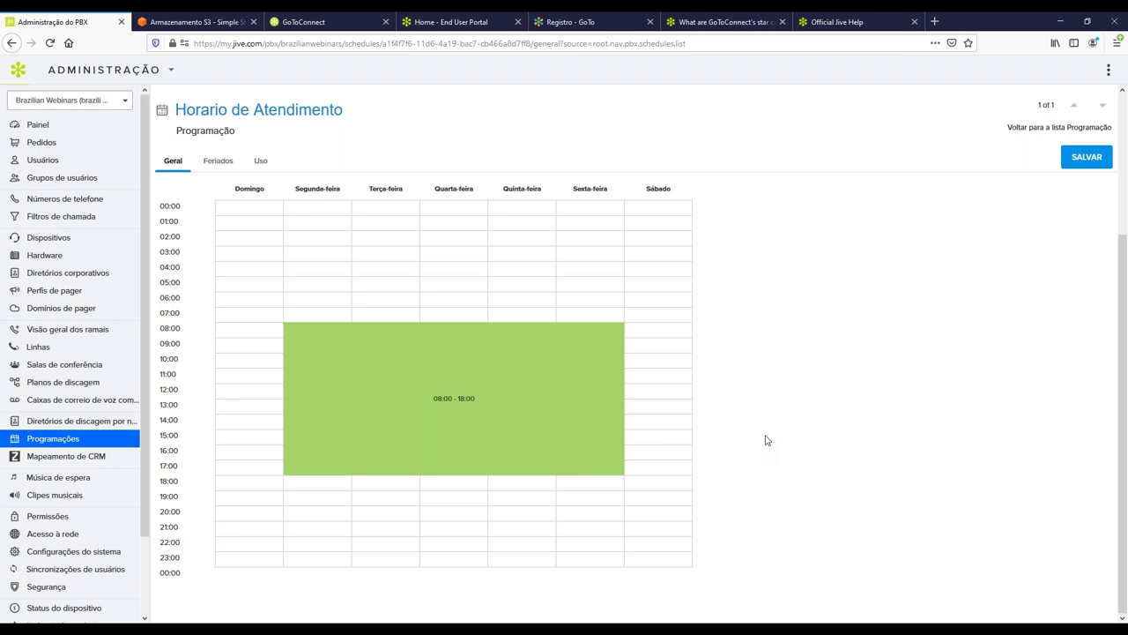
mouse_move(298, 330)
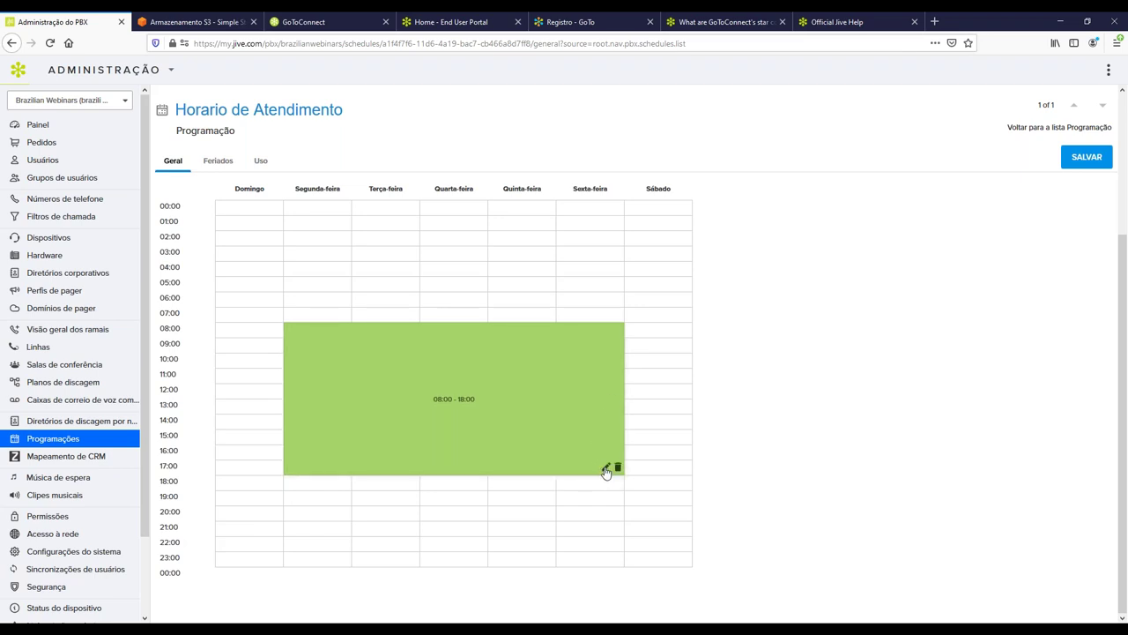
Check the Monday–Friday 08:00–18:00 block's time settings, closing them unchanged.
click(606, 469)
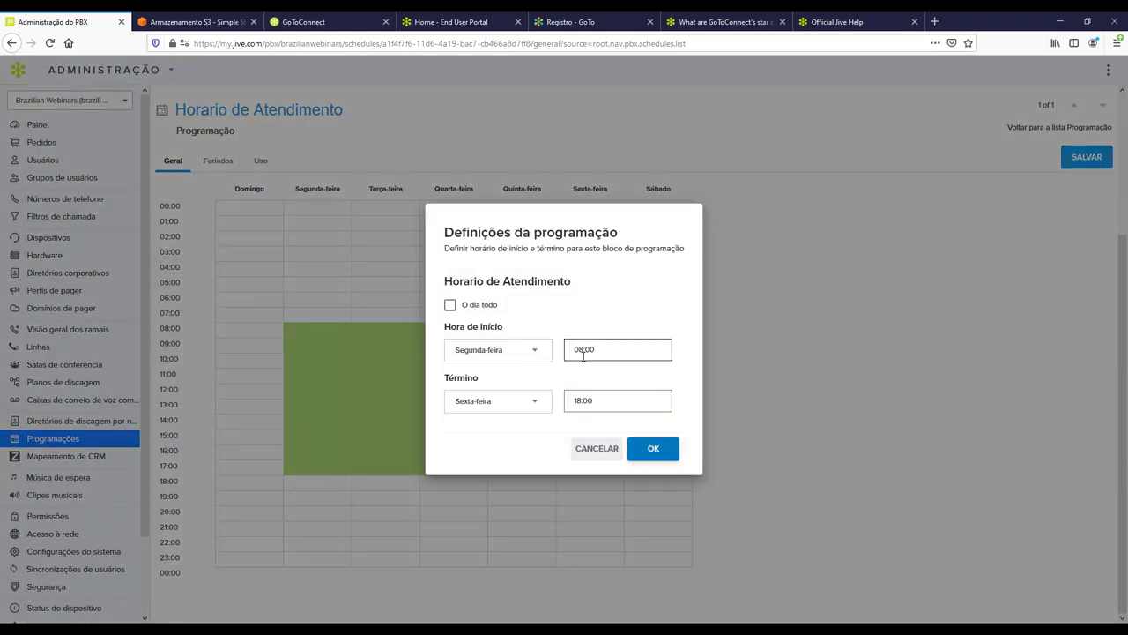
click(590, 455)
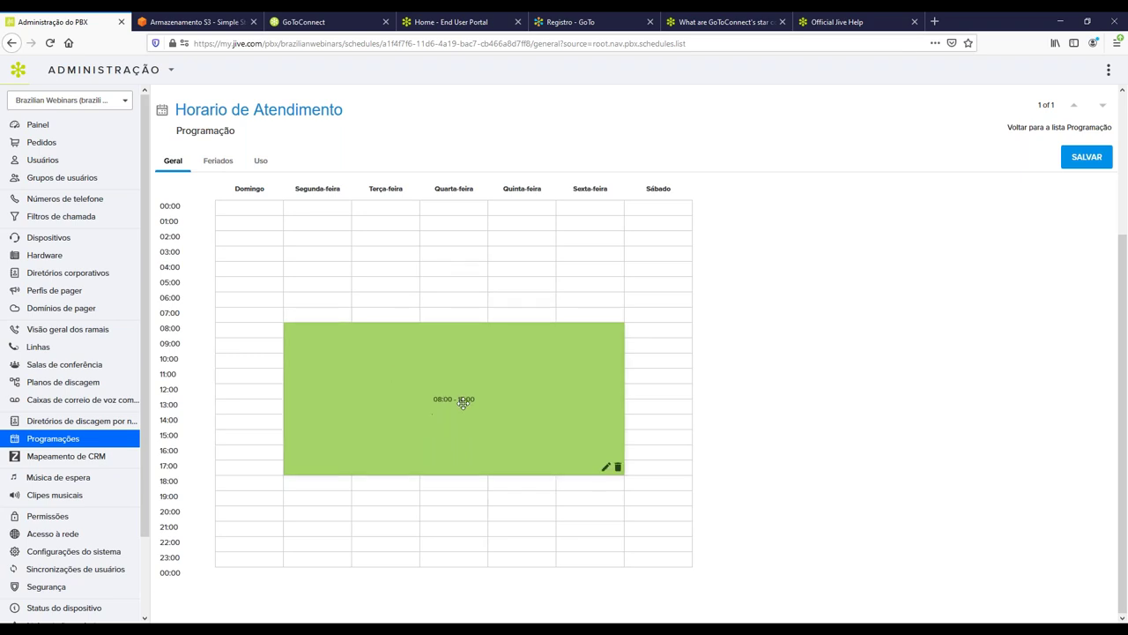
scroll(238, 265, up, 3)
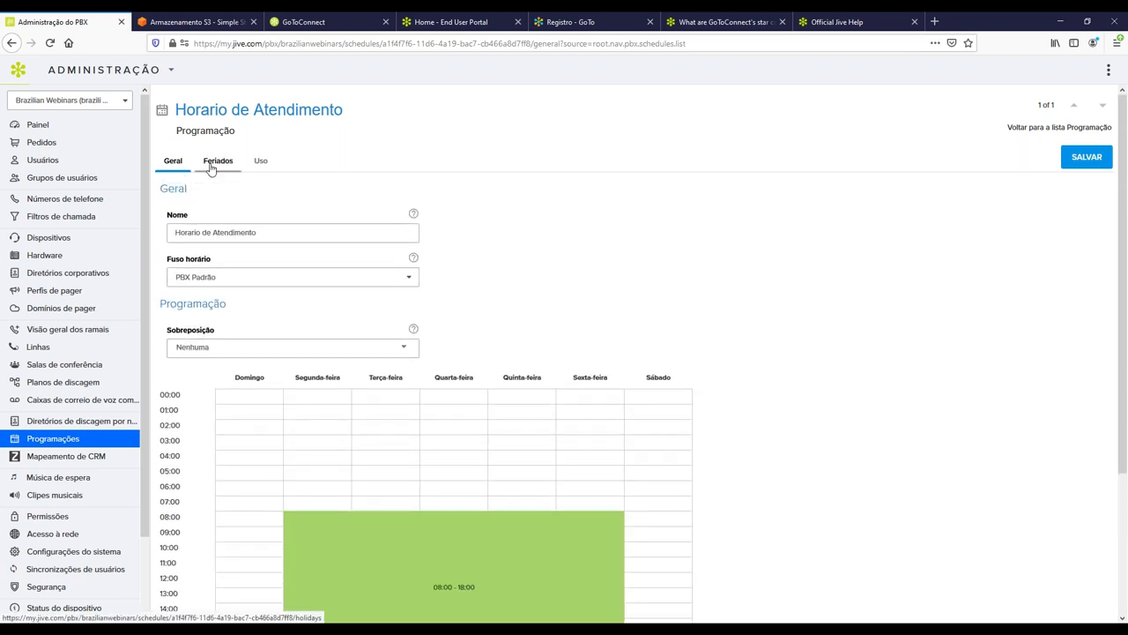
Start a holiday on the Feriados tab, discard it so none remain, then go to Clipes musicais.
click(212, 164)
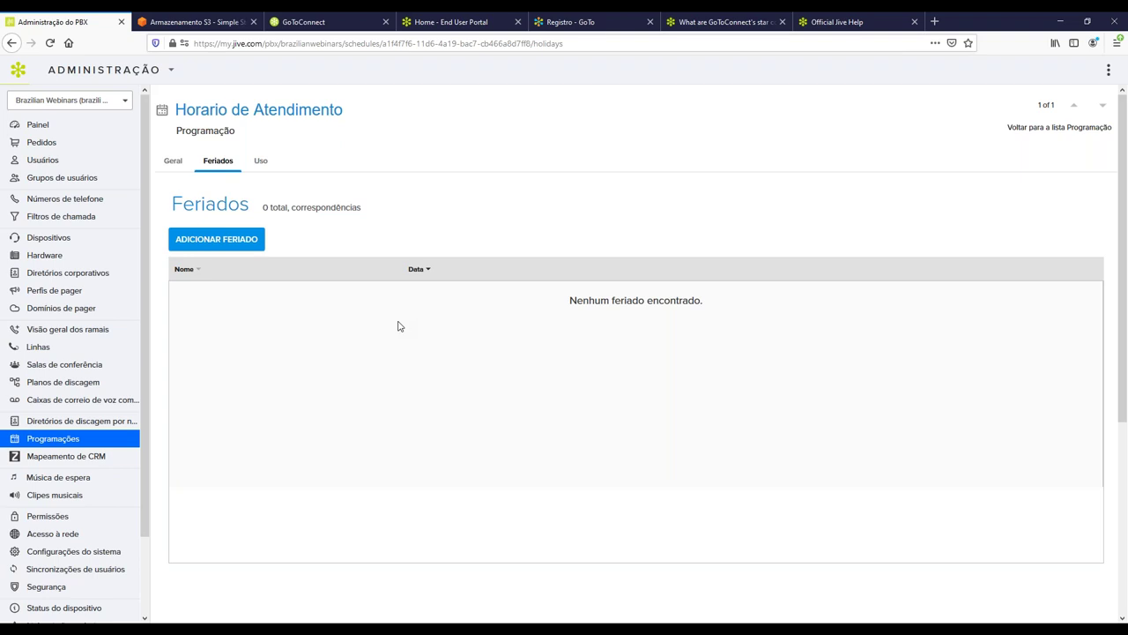
click(236, 245)
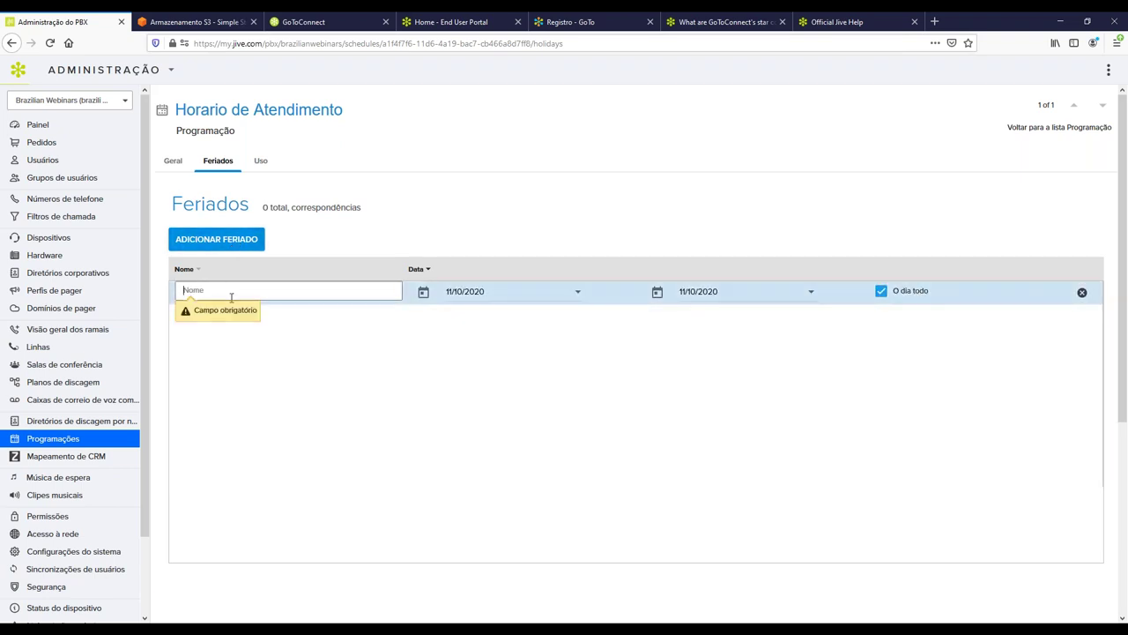
click(577, 291)
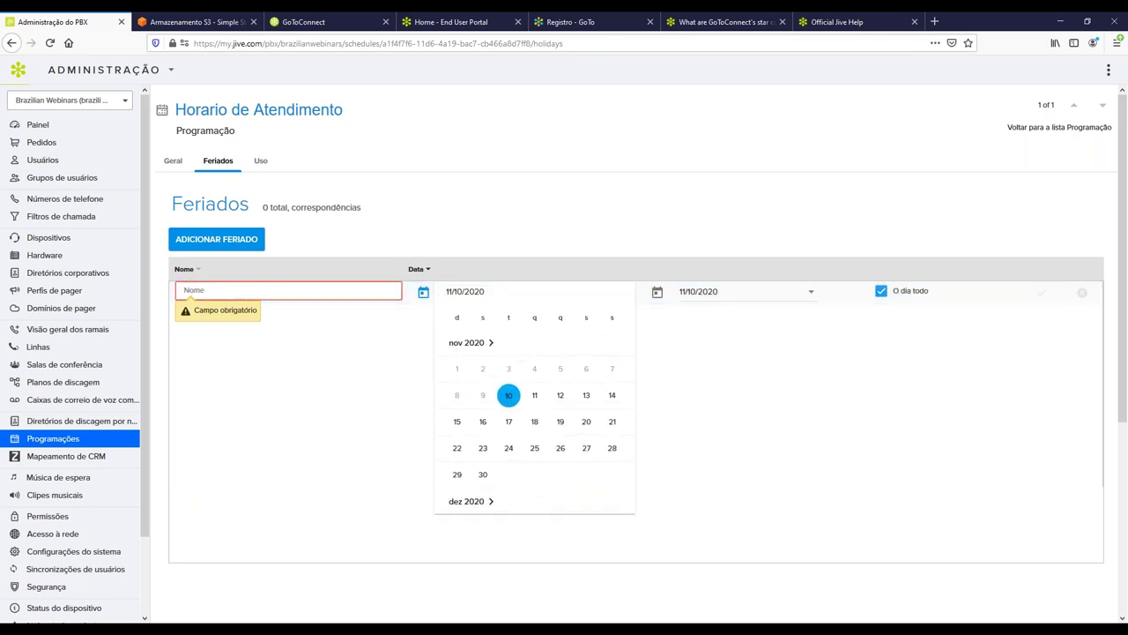
click(811, 291)
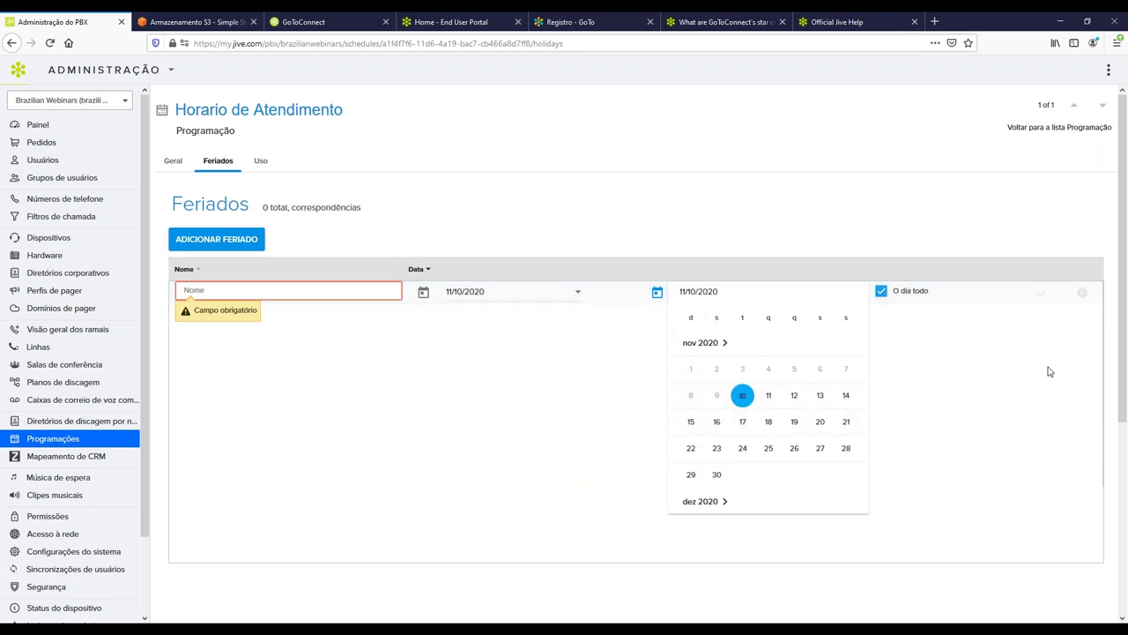
click(1049, 371)
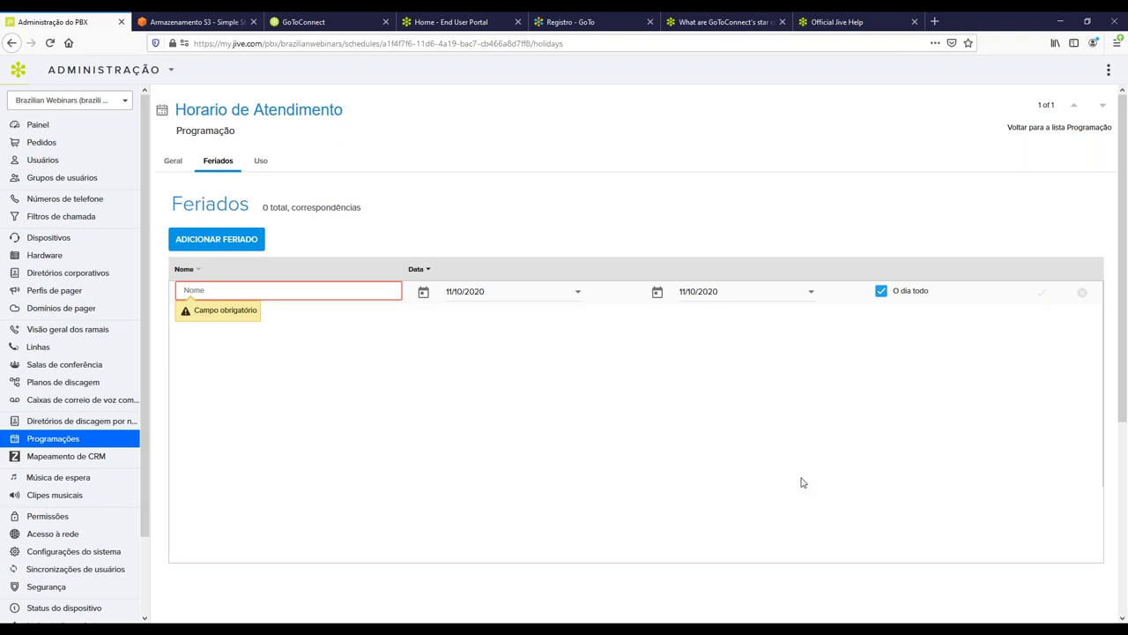
click(1082, 292)
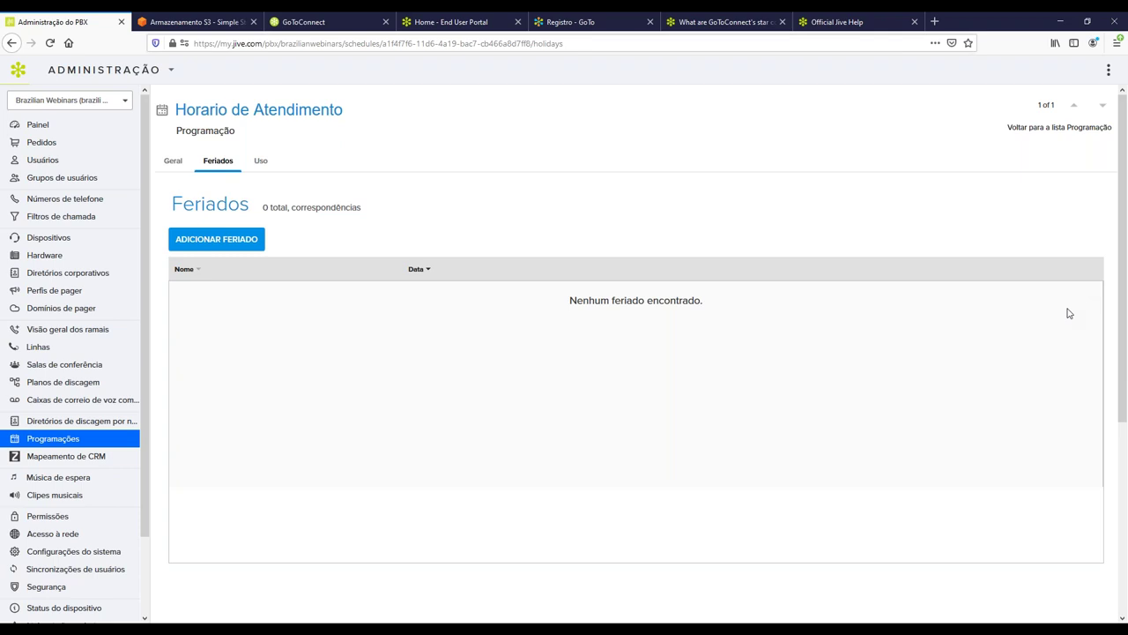
click(76, 490)
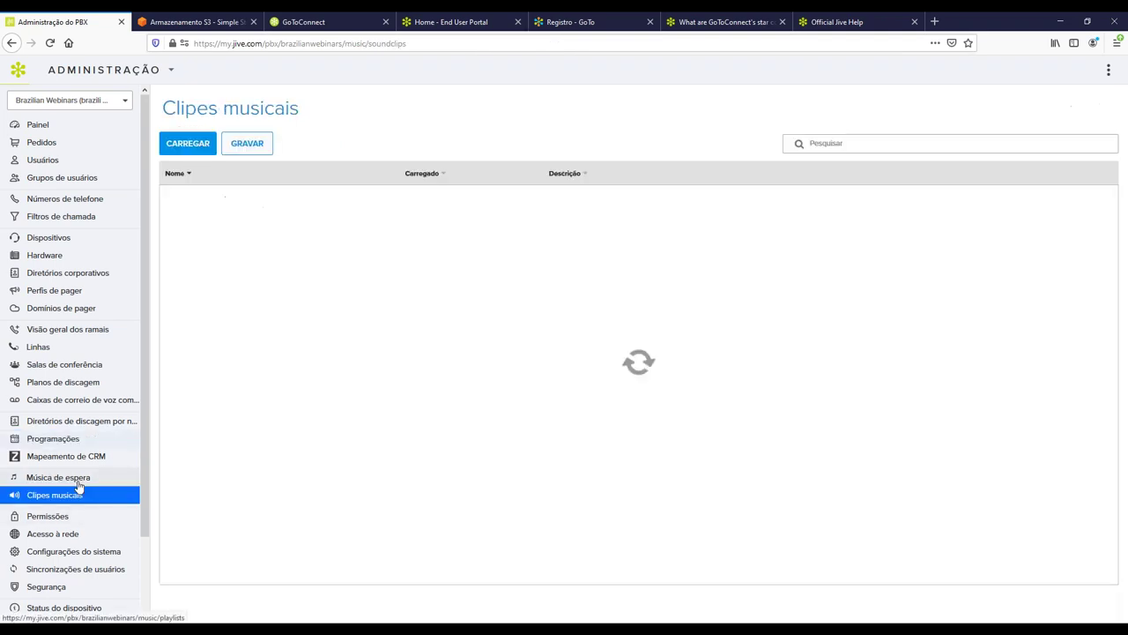
Check the Default and Teste hold-music playlists, cancelling a music upload to Teste.
click(71, 477)
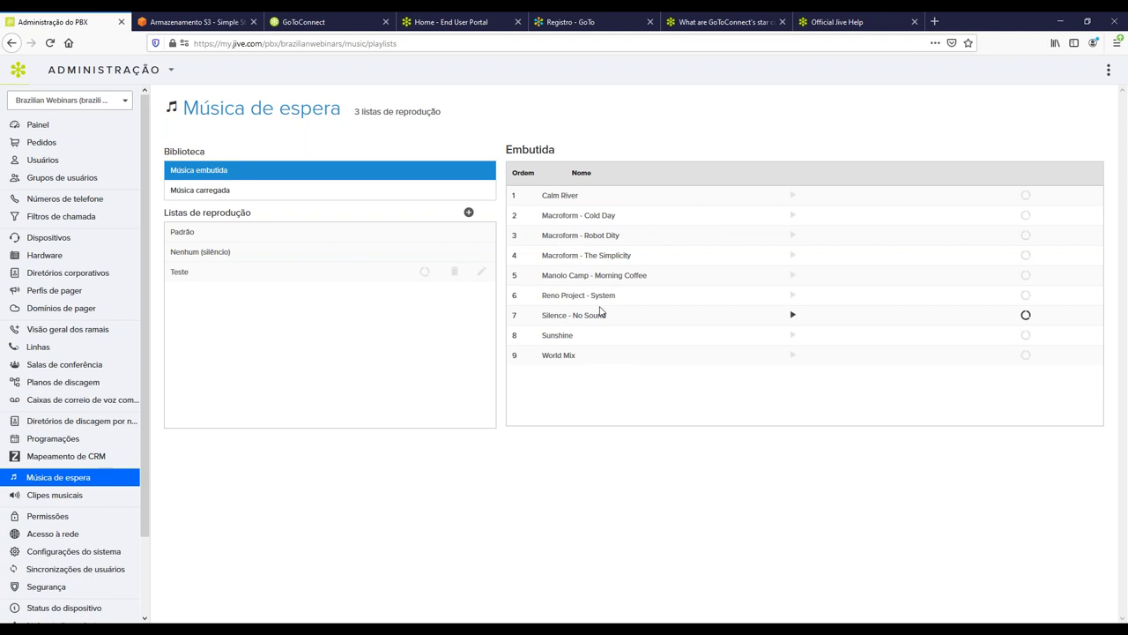
click(271, 241)
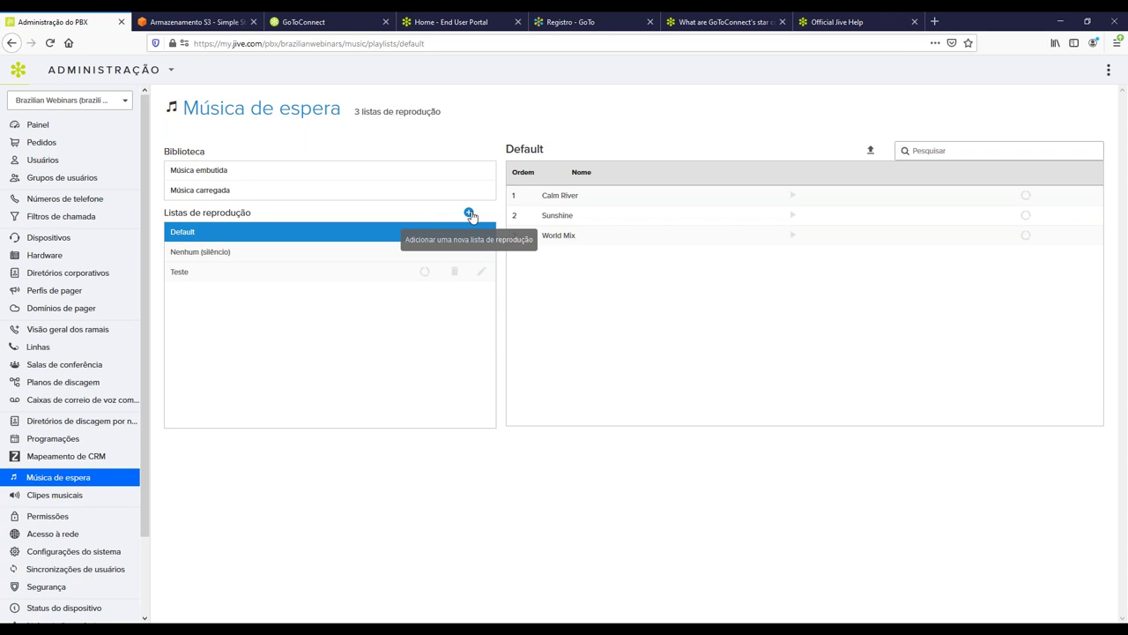
click(272, 277)
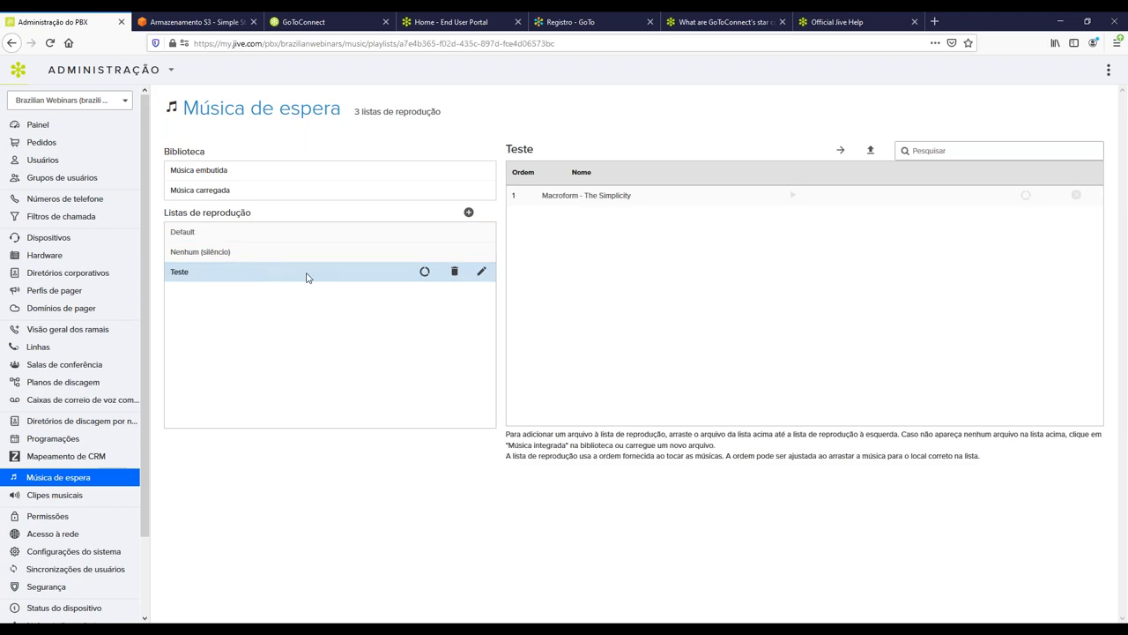
click(870, 153)
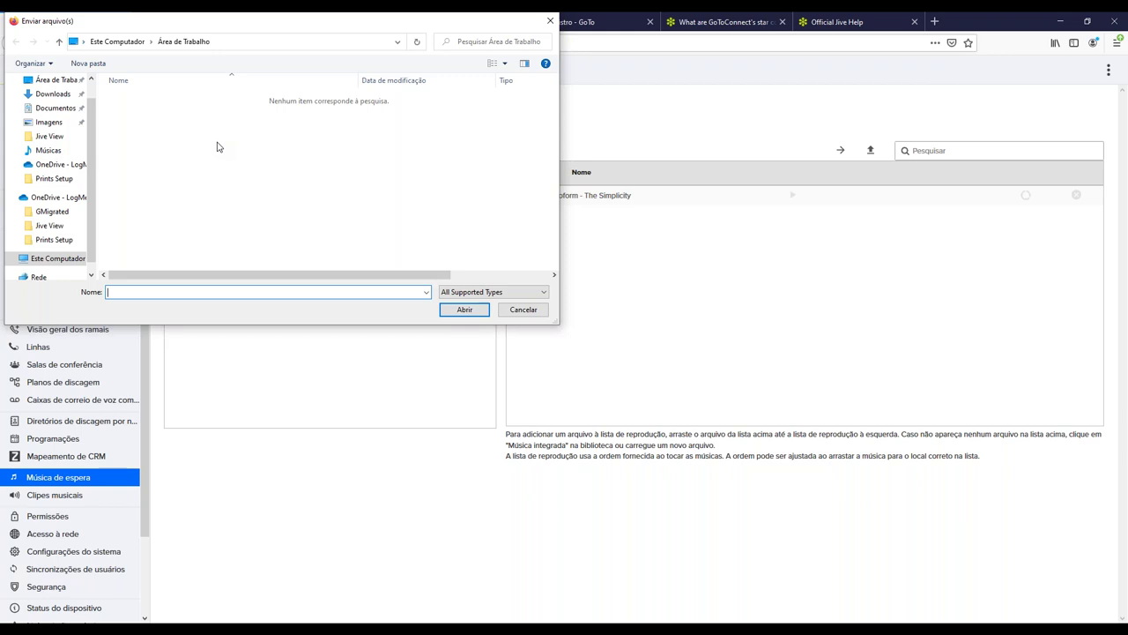
click(523, 309)
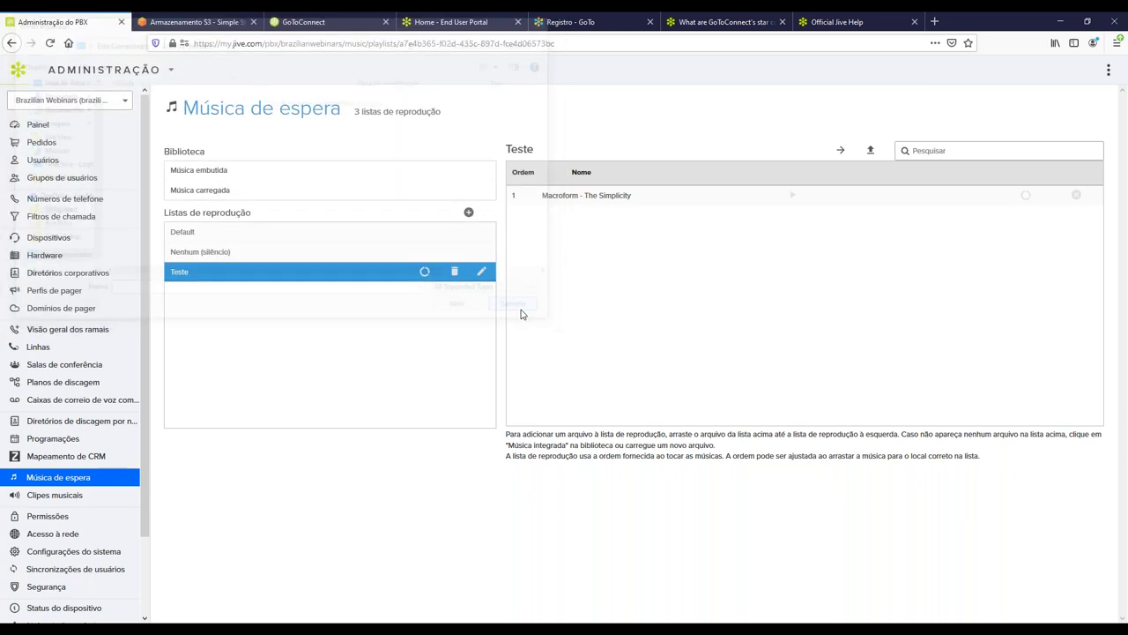
On Clipes musicais, cancel a clip upload and open a new recording named 10/11/2020 11:03.
click(88, 496)
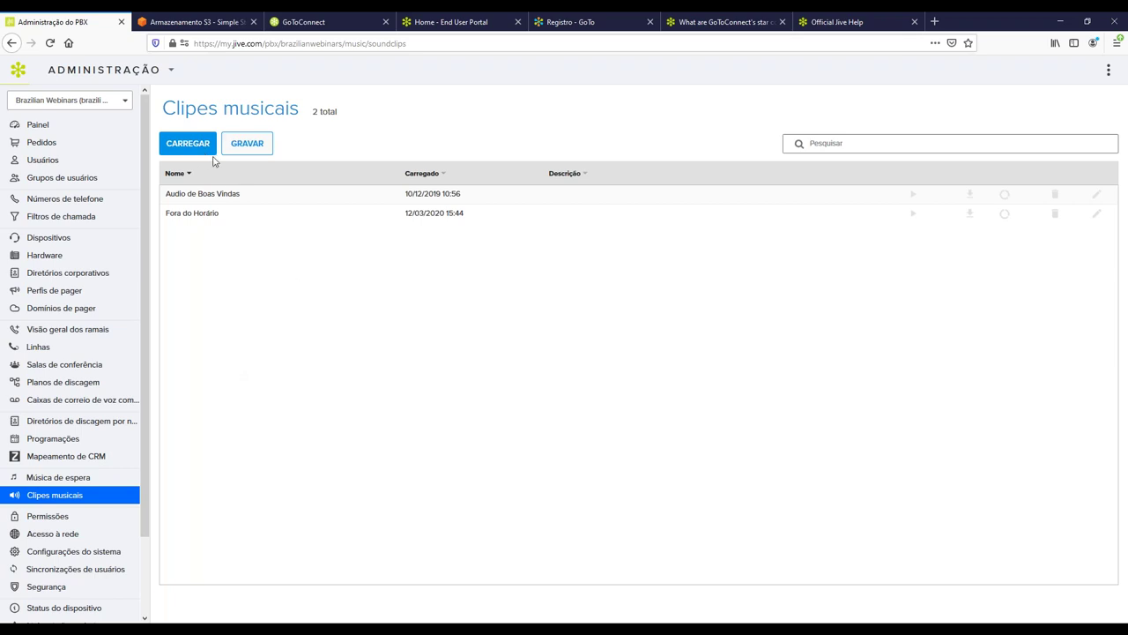
click(188, 145)
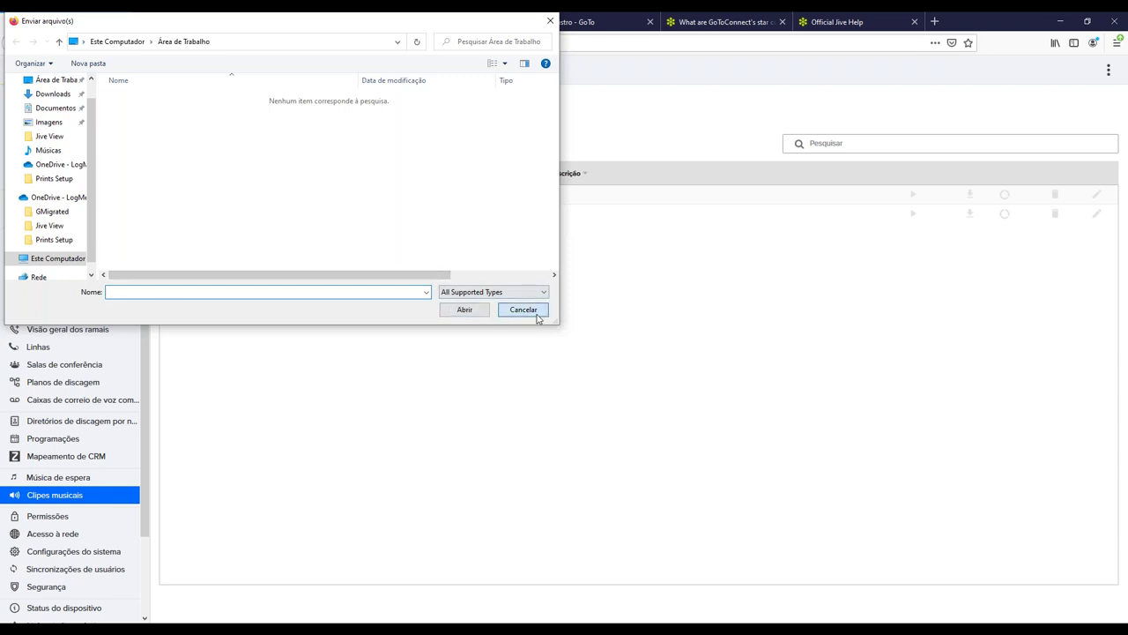
click(529, 312)
click(249, 143)
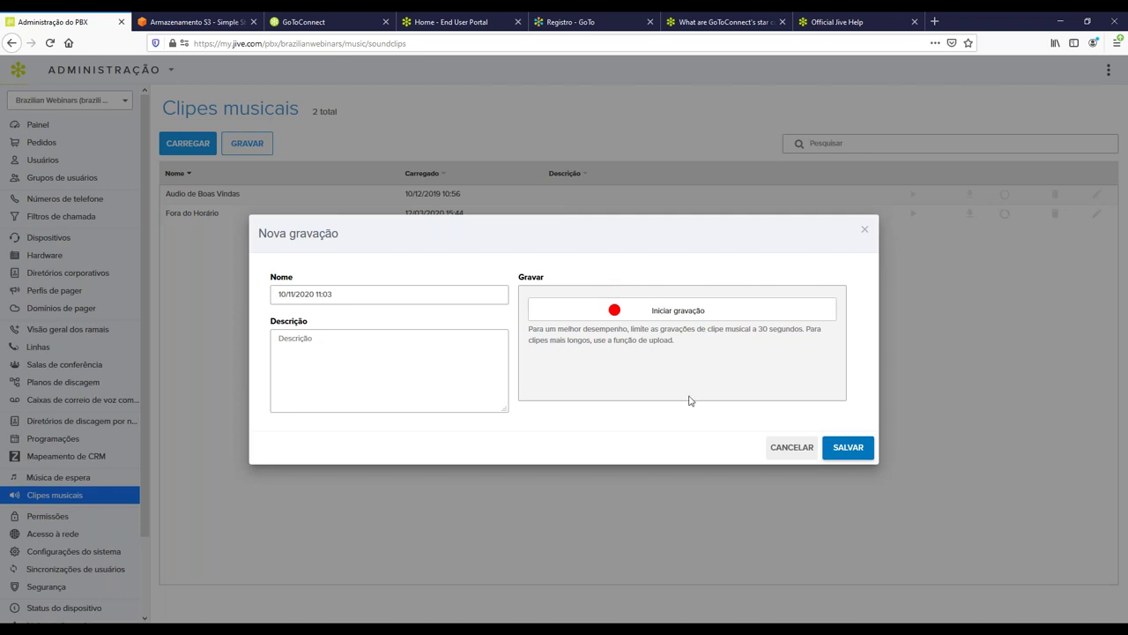
Cancel the Nova gravação recording and open the Permissões general tab.
click(774, 449)
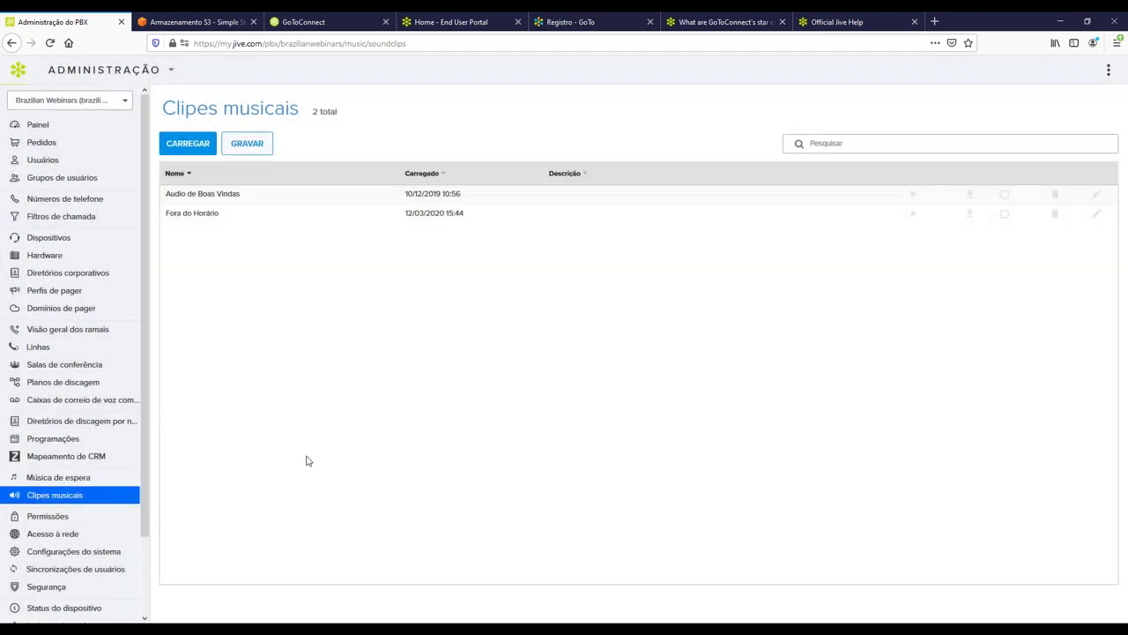
click(44, 517)
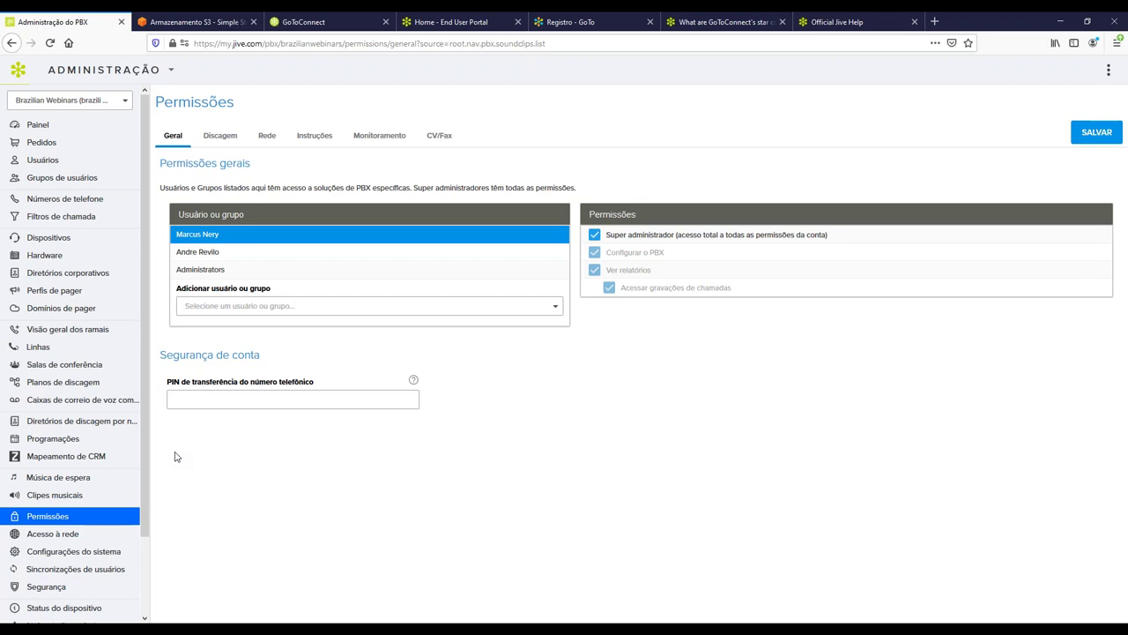
View the Todos group's Discagem permissions: internal, local, national long-distance and mobile calls.
click(222, 136)
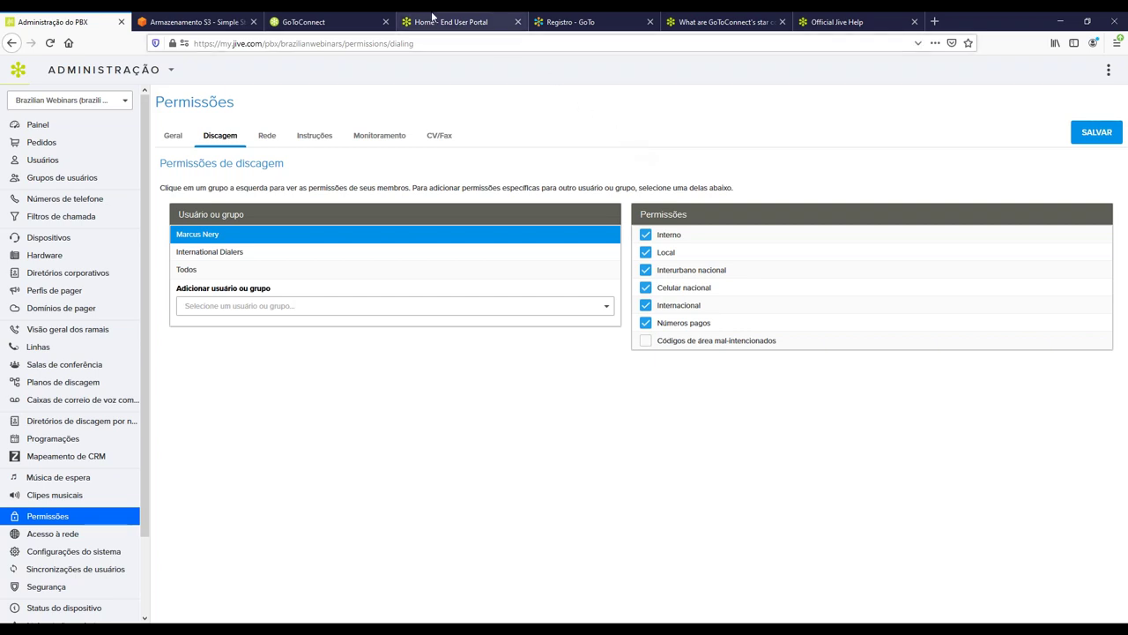
click(207, 269)
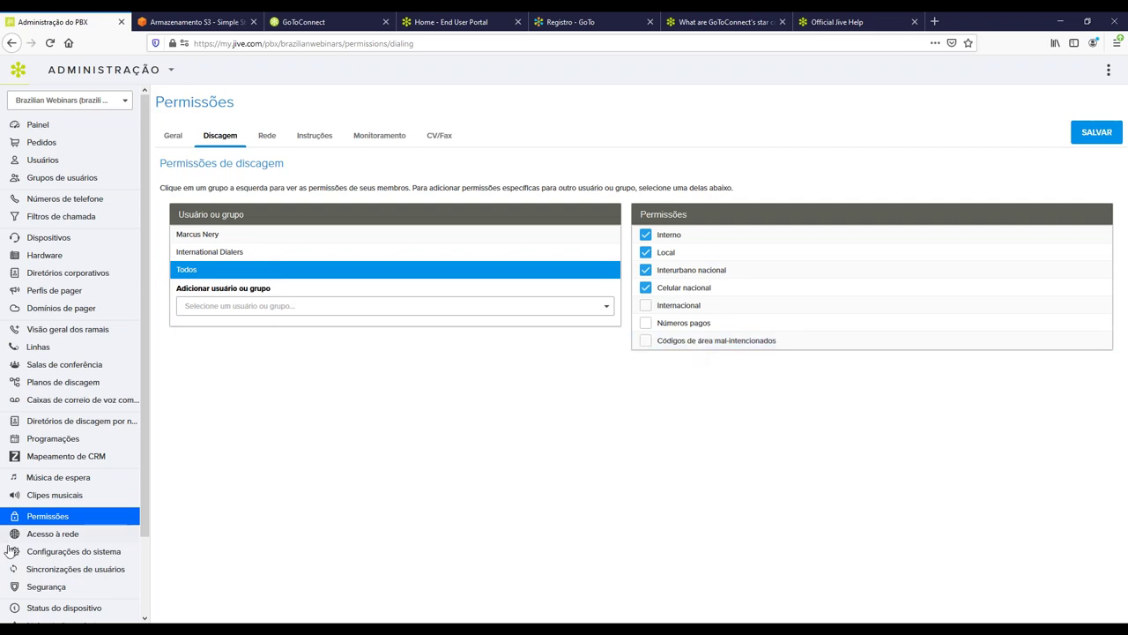
Open the General tab of Configurações do sistema to view region, language and time zone.
click(79, 553)
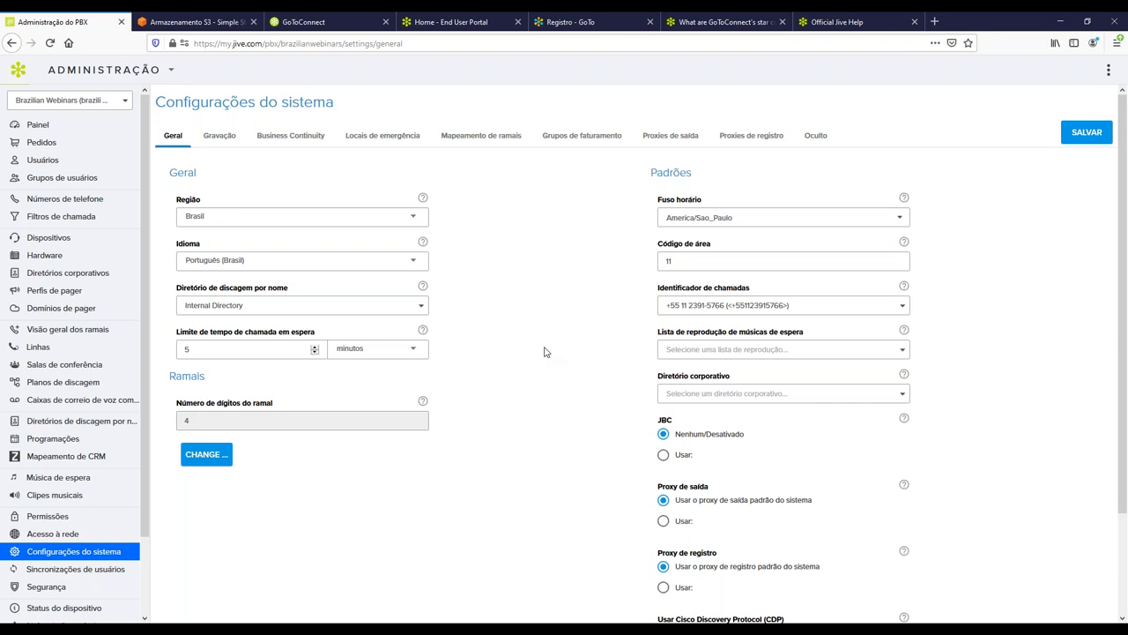
double_click(670, 172)
drag(657, 200, 714, 199)
drag(658, 247, 726, 254)
drag(658, 292, 764, 293)
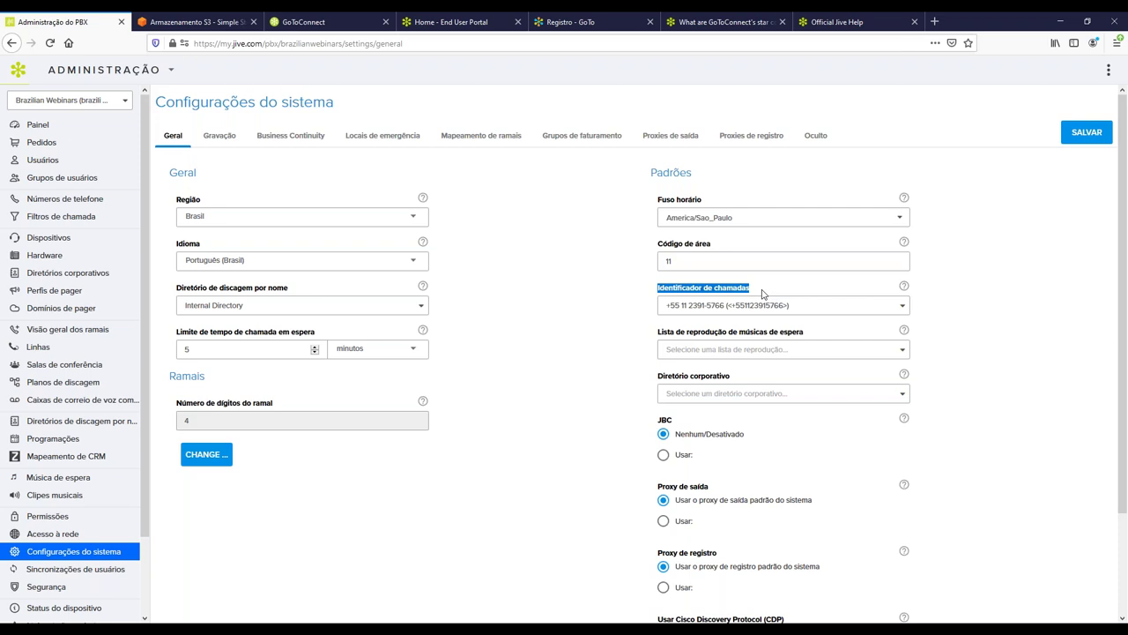
drag(659, 337, 840, 336)
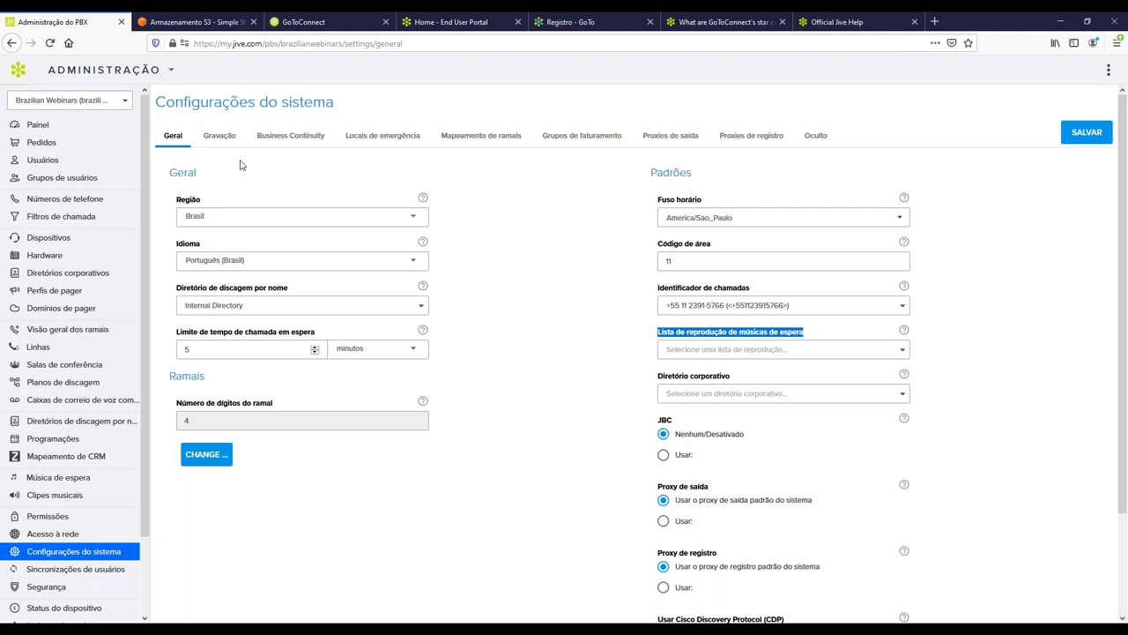
Review the Gravação settings (AWS storage, WAV49 format), then switch to the Amazon S3 tab.
click(218, 142)
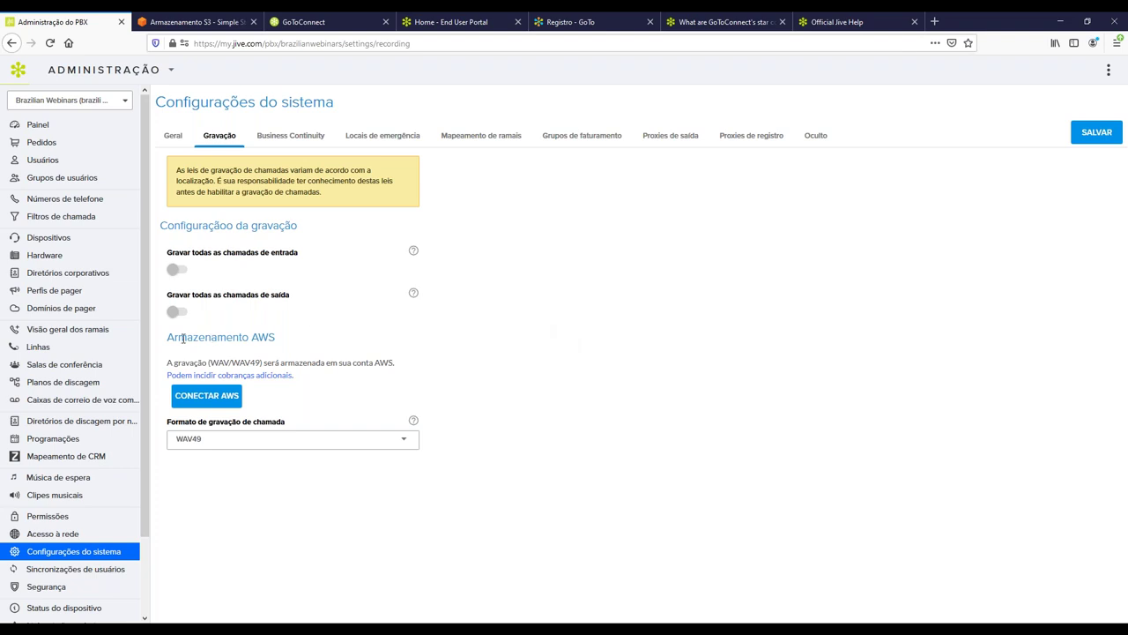
drag(167, 338, 276, 340)
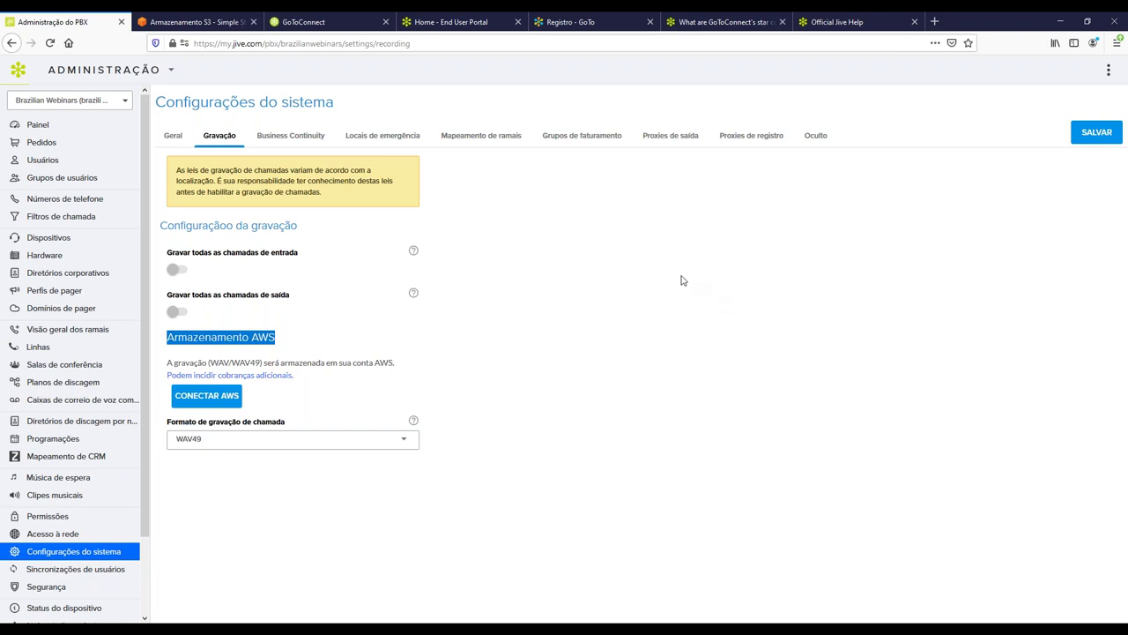
click(202, 19)
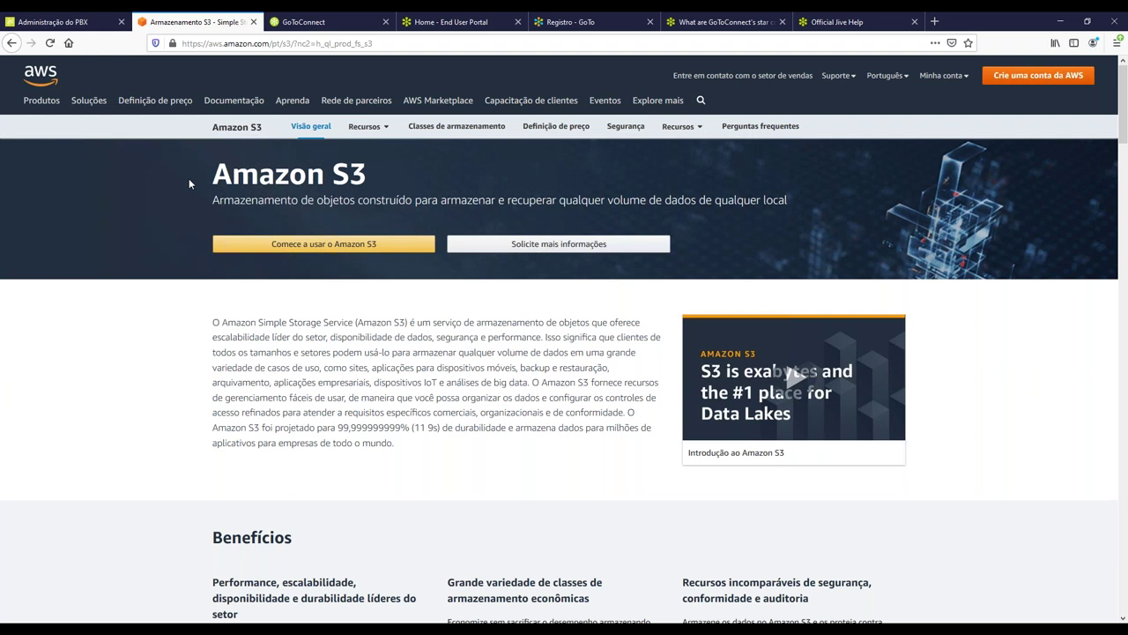
Look over the Amazon S3 overview title, then return to the Administração do PBX tab.
drag(378, 178, 209, 182)
double_click(349, 175)
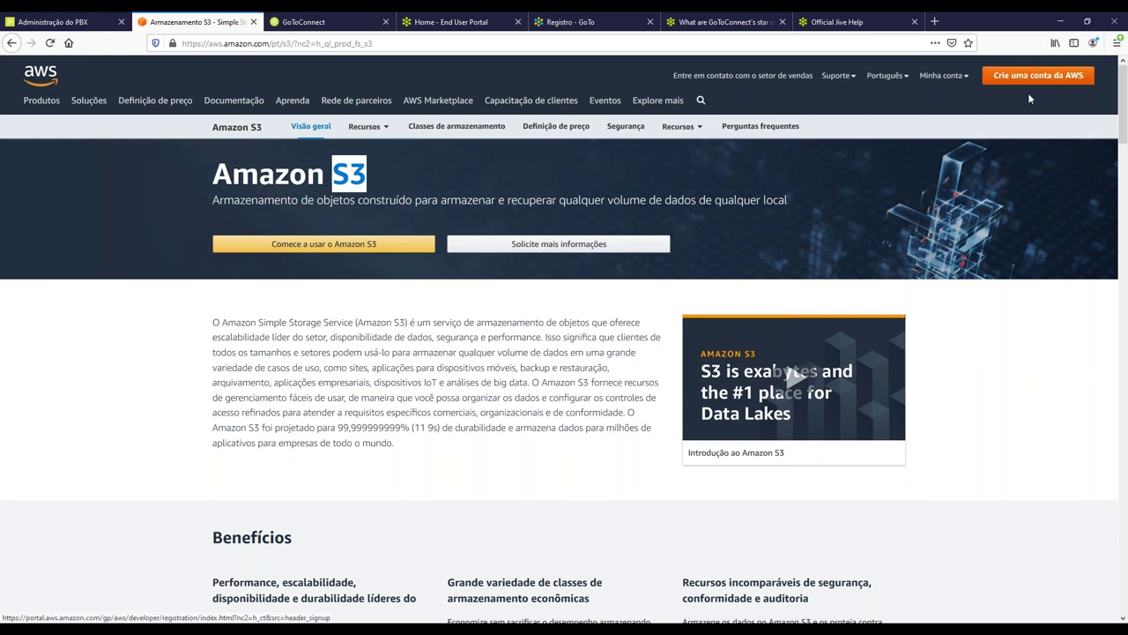
click(71, 22)
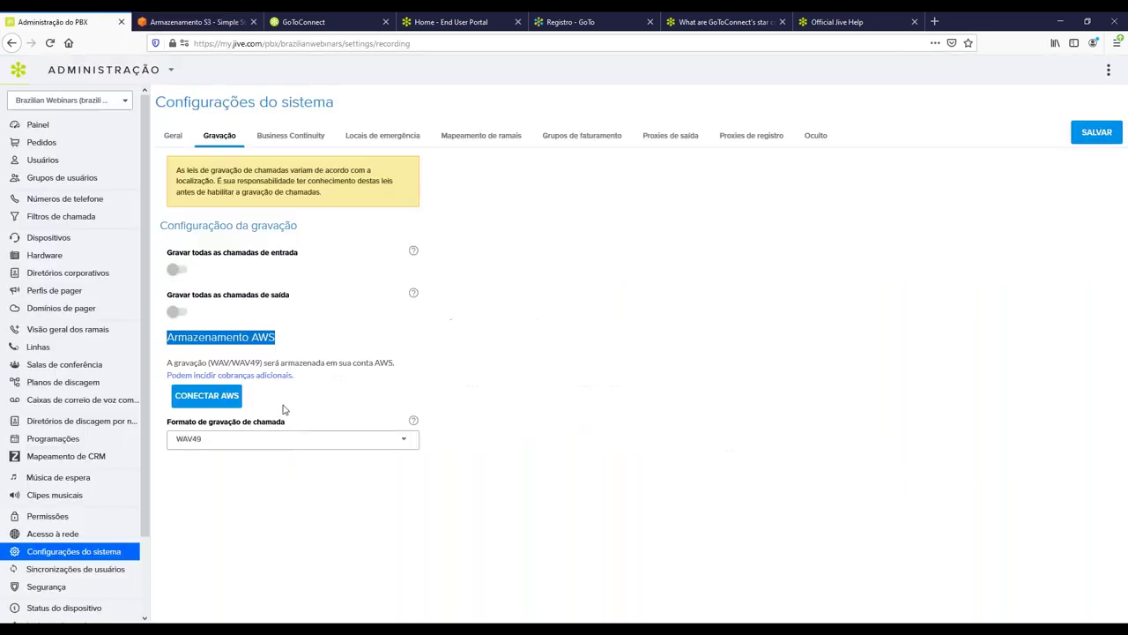
Cancel the CONECTAR AWS form unsaved and go to the empty Planos de discagem list.
click(209, 397)
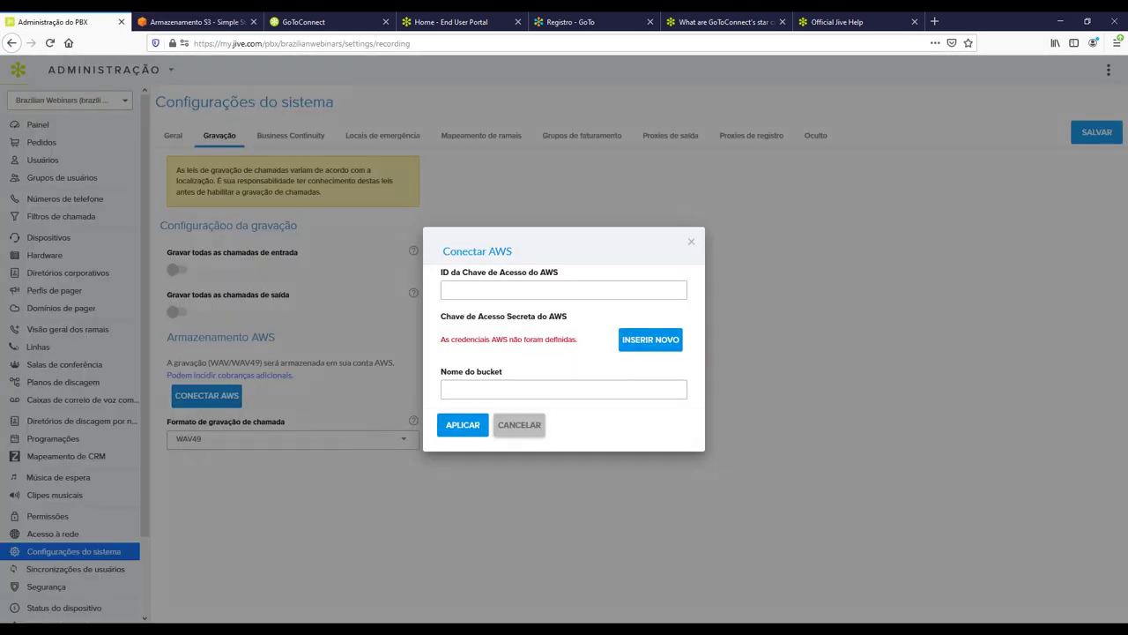
click(520, 425)
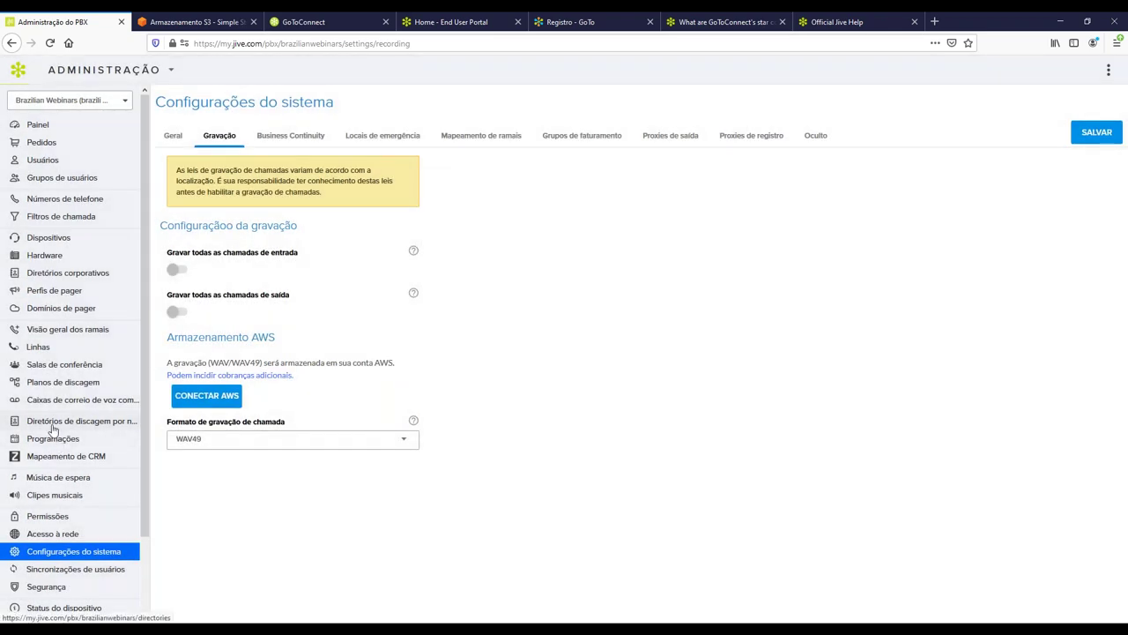
click(58, 385)
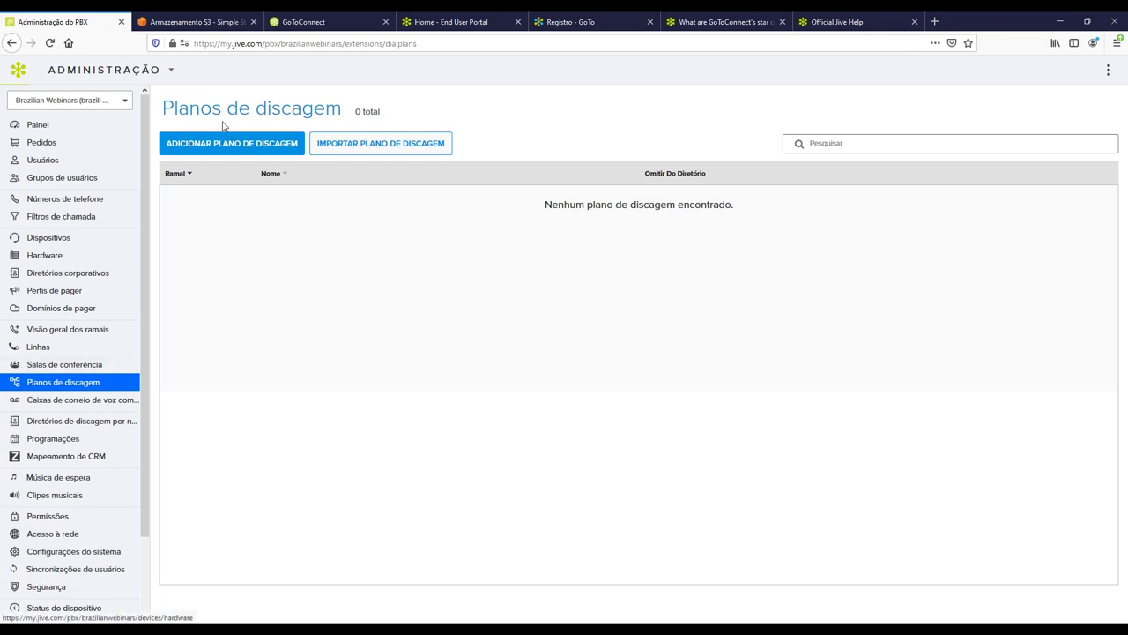
Add dial plan 1023 named 'Plano de discagem', save it, and open it in the editor.
click(238, 148)
drag(201, 194, 165, 189)
click(326, 197)
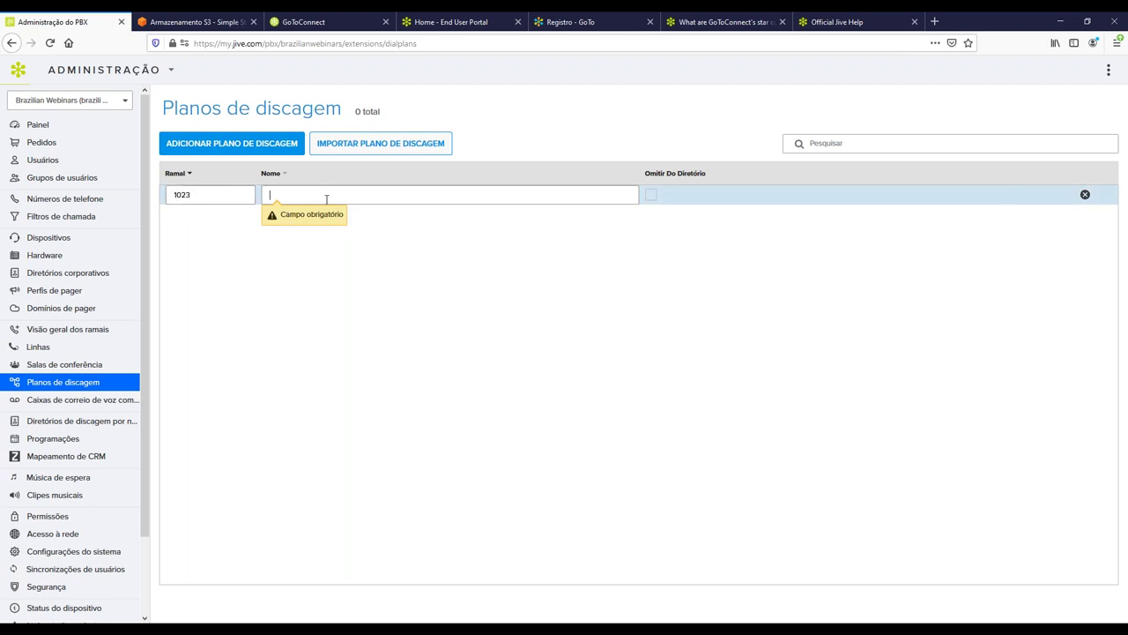
text(Pla)
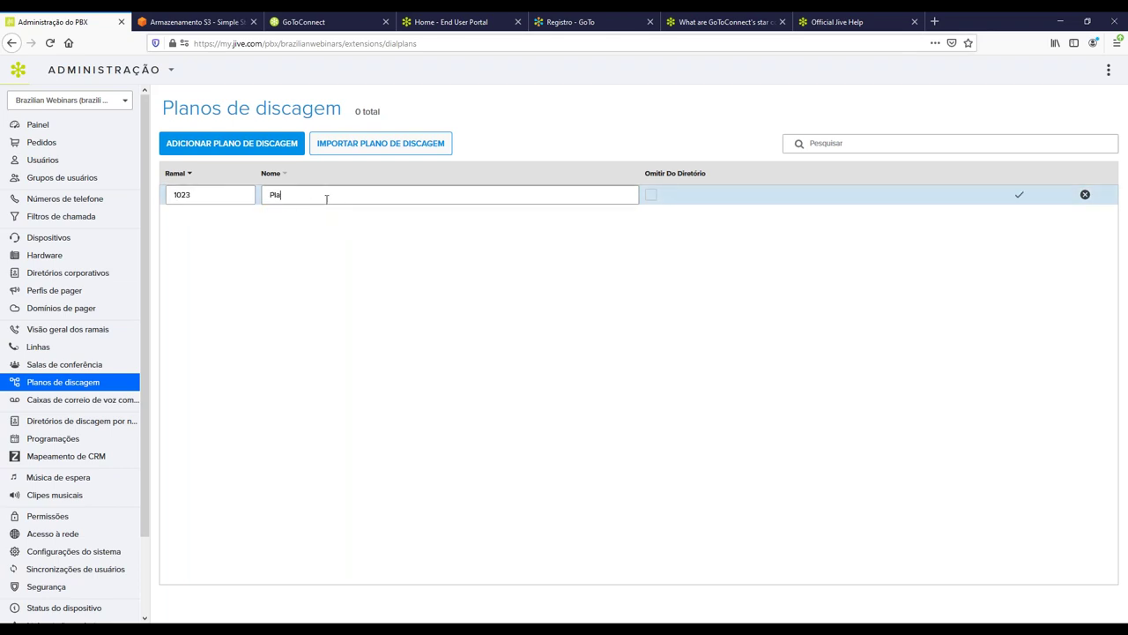
text(no de dsicagem)
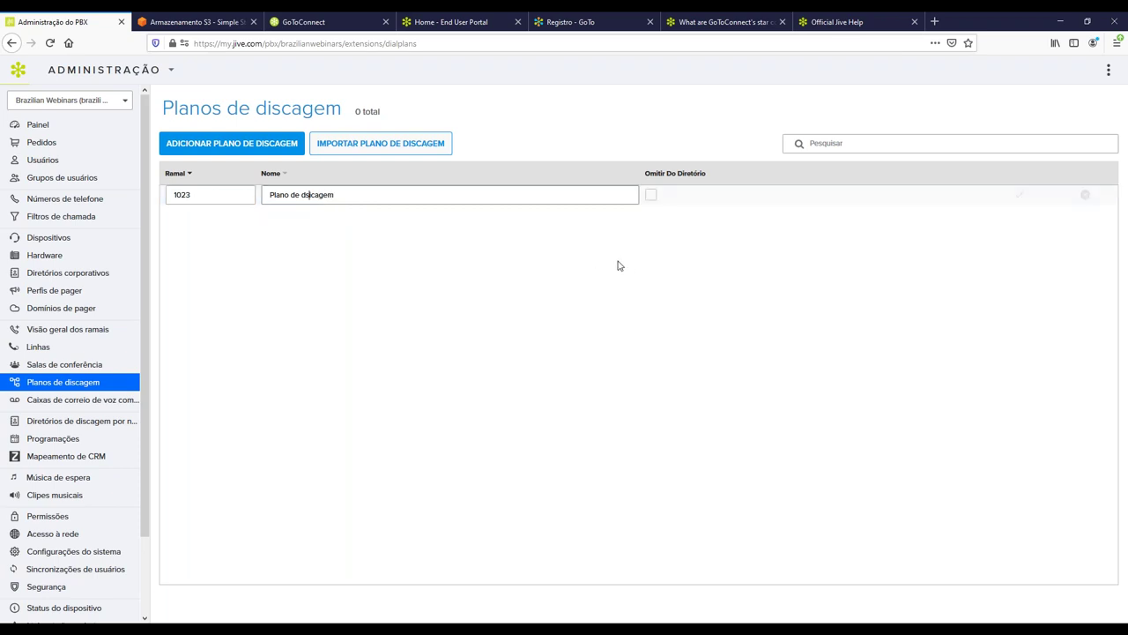
key(Right)
key(Right)
key(Delete)
key(Delete)
text(is)
click(1018, 194)
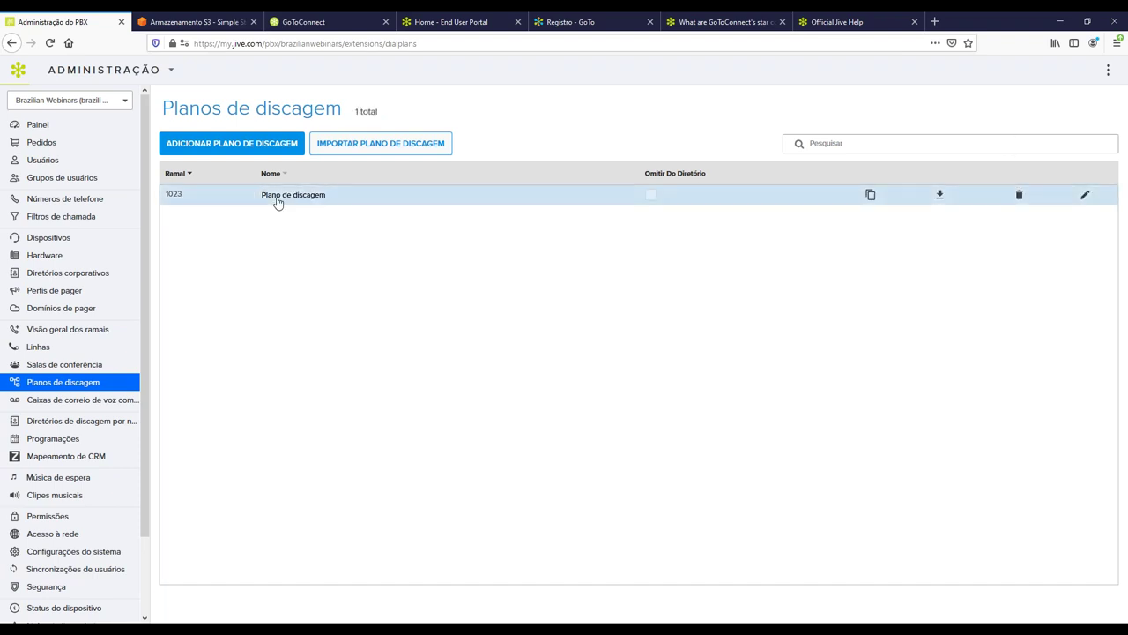
click(276, 194)
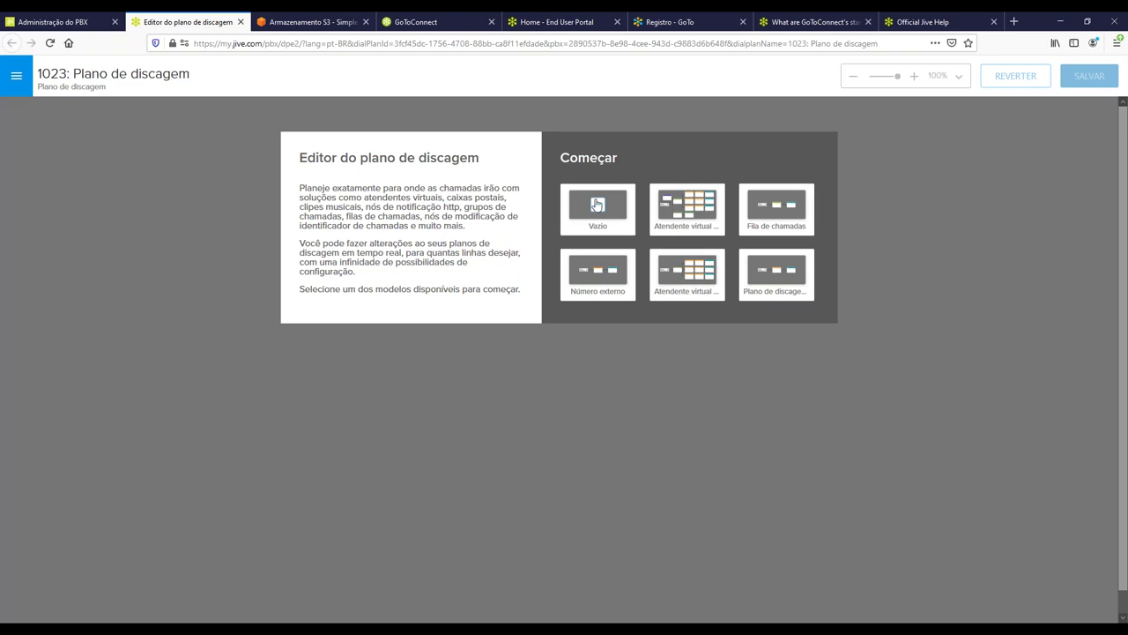
Start plan 1023 from the Vazio template, leaving only the INICIAR node.
click(598, 205)
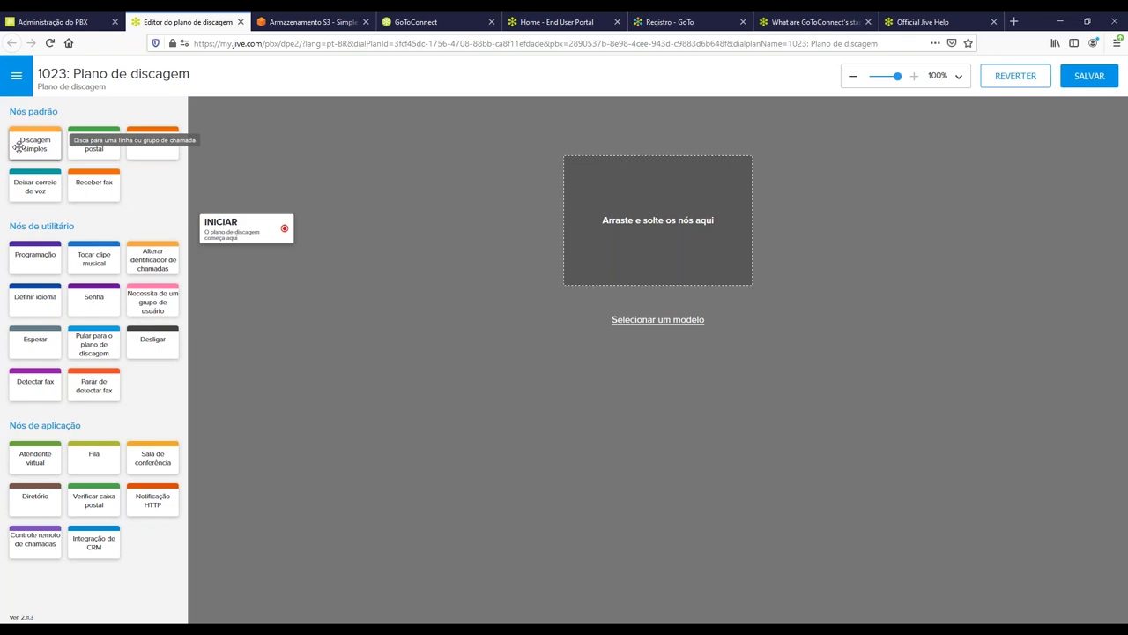
Add a Discagem simples node ringing extension 1020 with a 20-second time limit.
drag(18, 146, 356, 220)
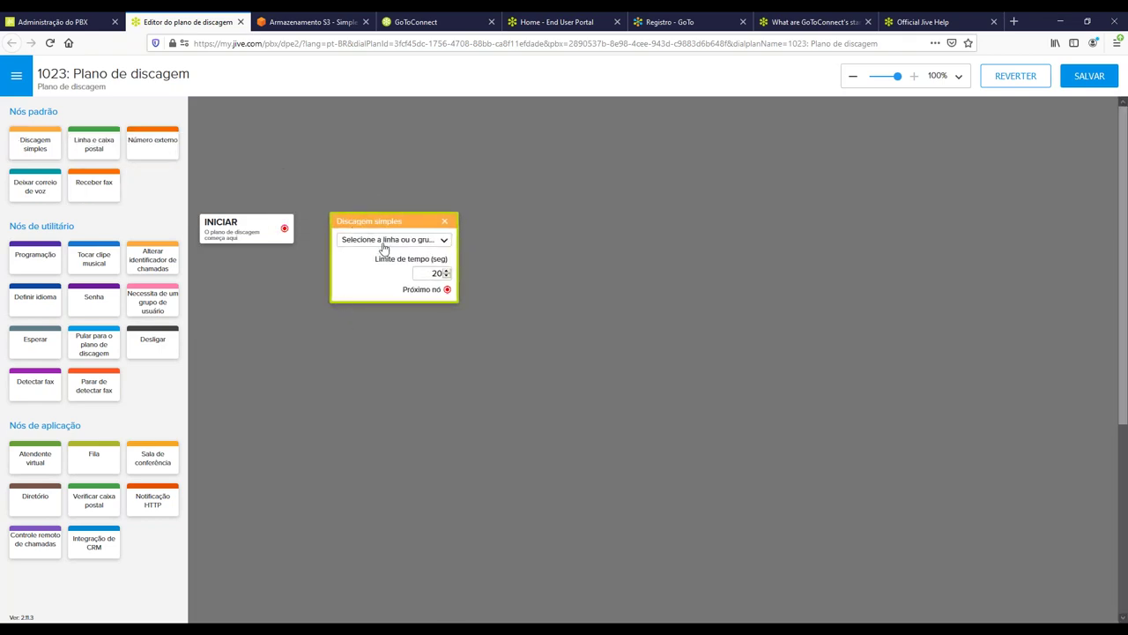
click(386, 246)
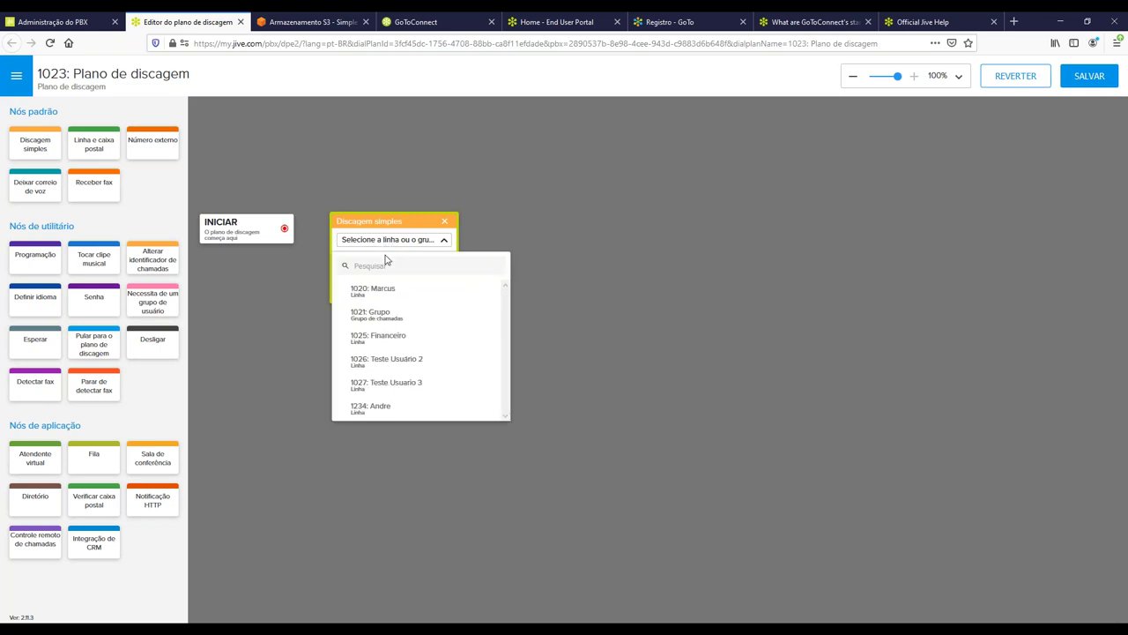
click(385, 295)
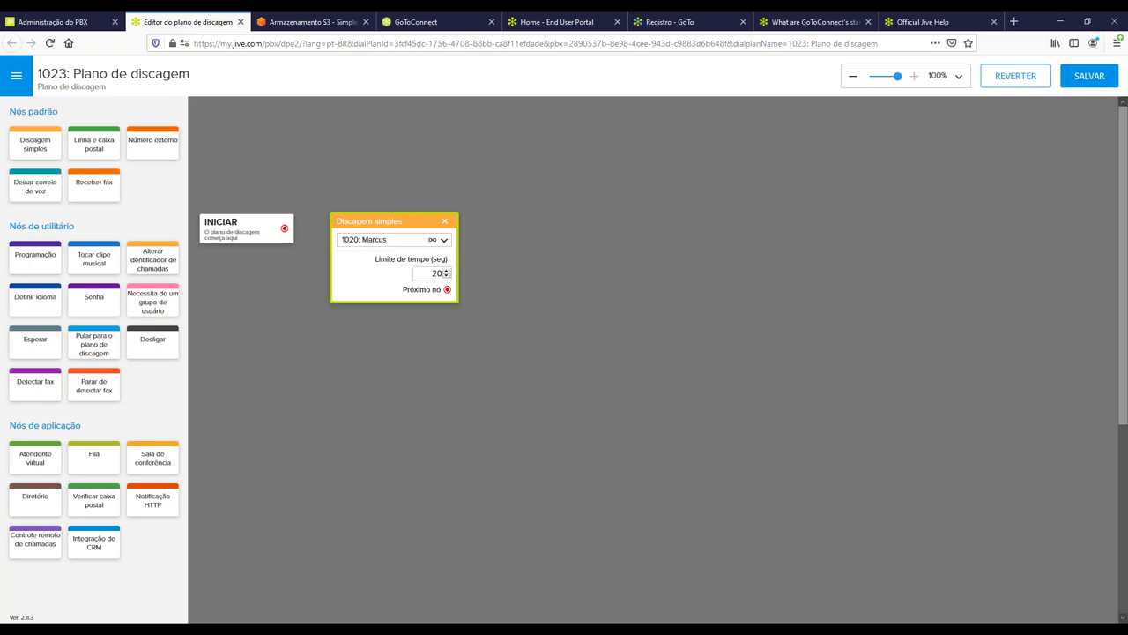
drag(430, 273, 534, 273)
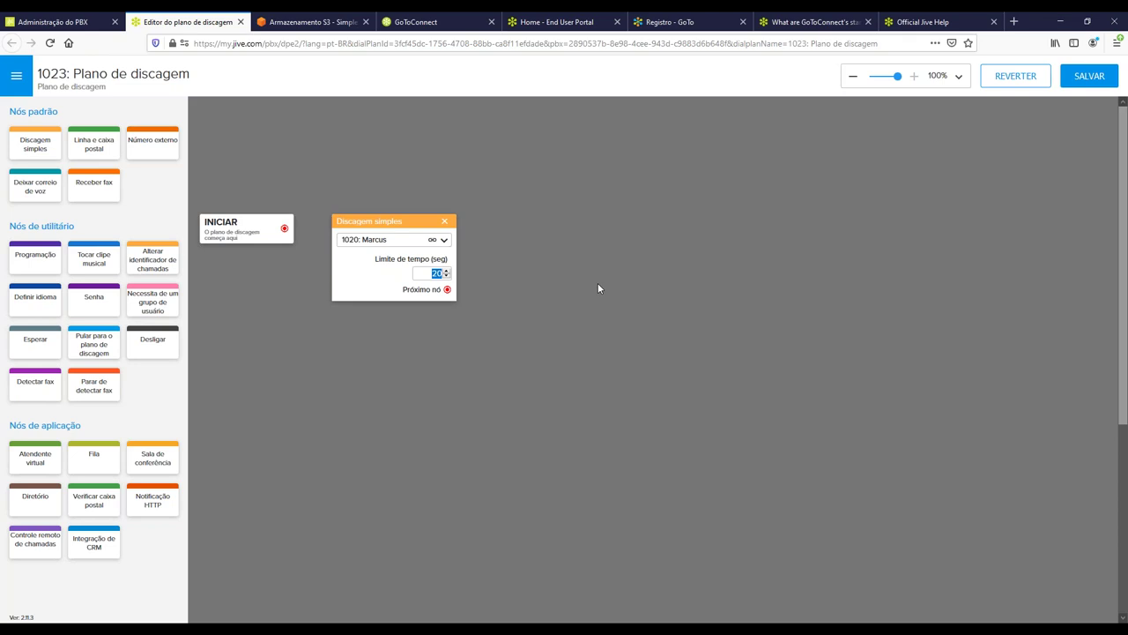
click(445, 275)
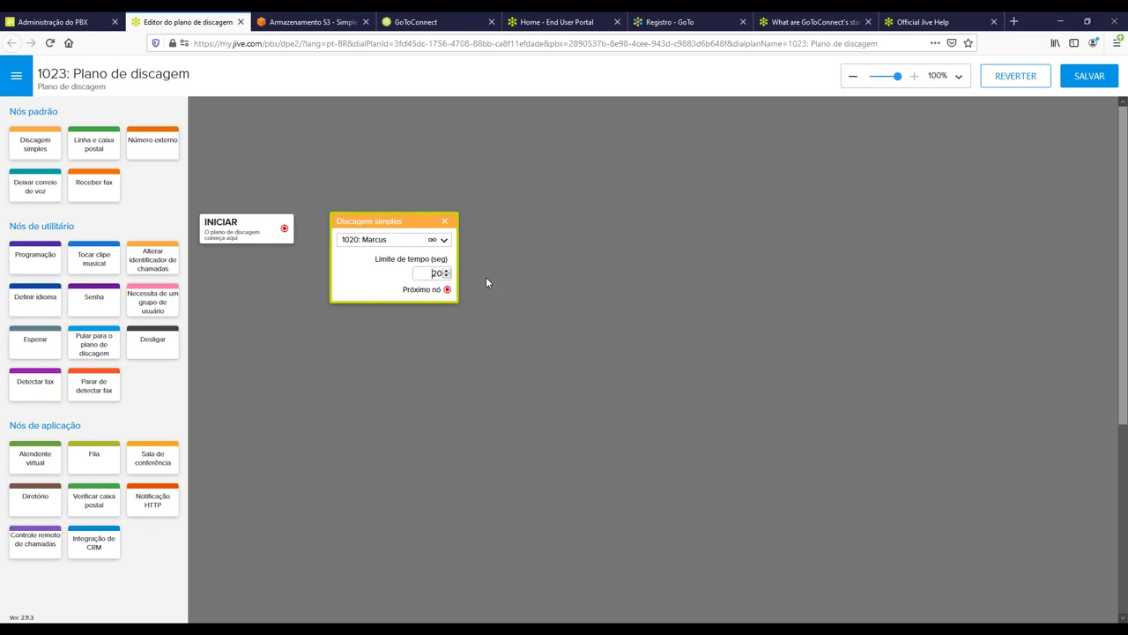
click(487, 278)
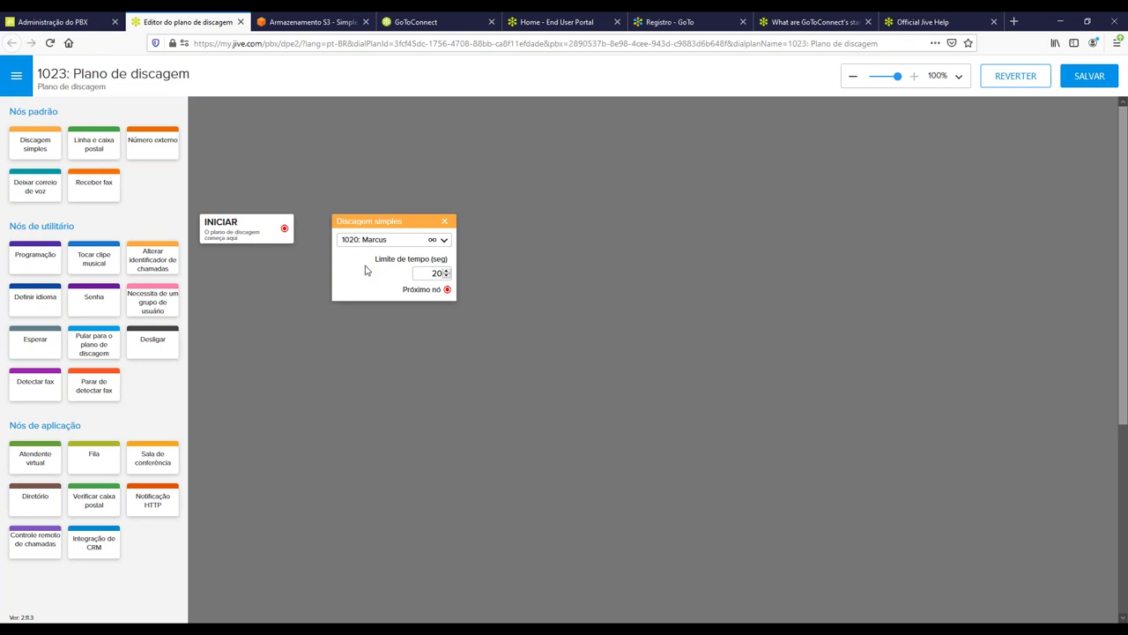
Add a second Discagem simples node targeting the 1021: Grupo ring group.
drag(35, 143, 522, 223)
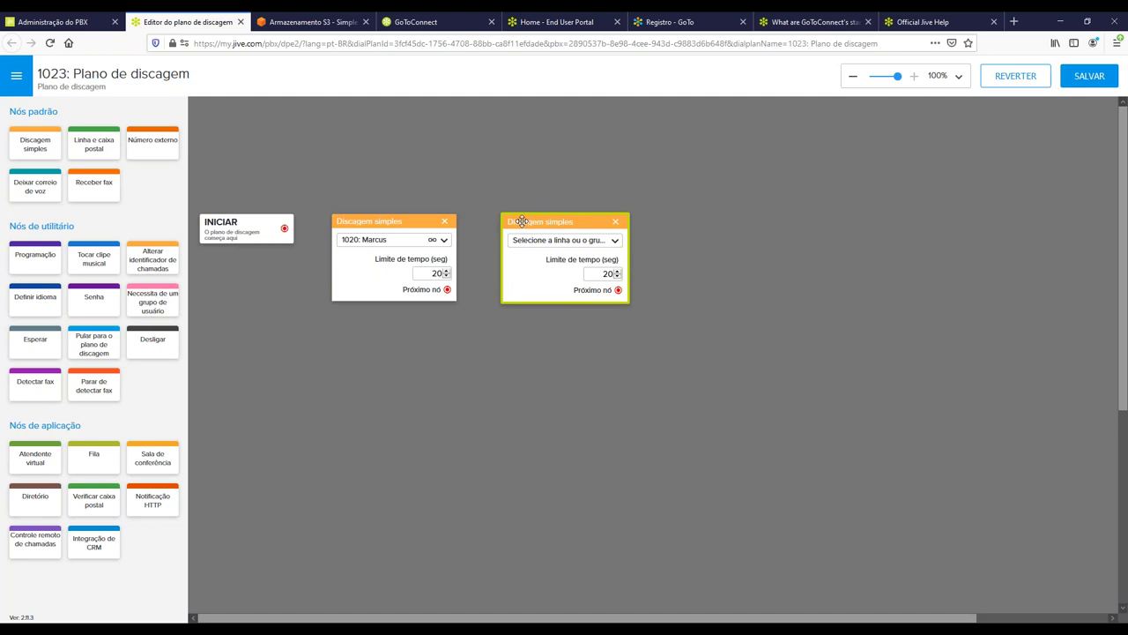
click(533, 243)
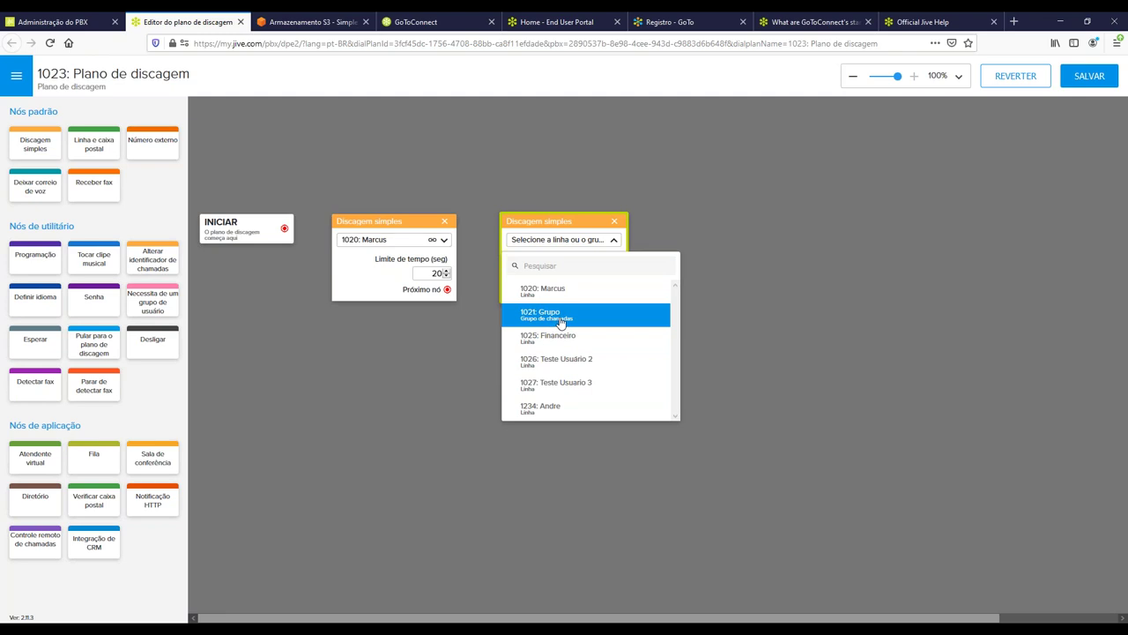
click(560, 323)
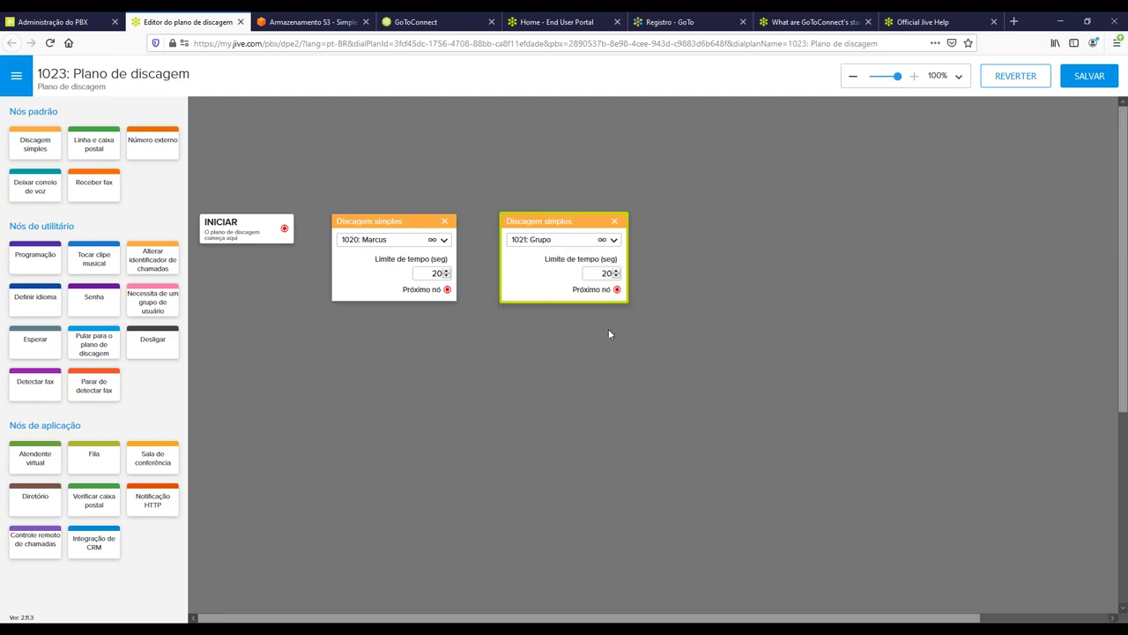
click(661, 341)
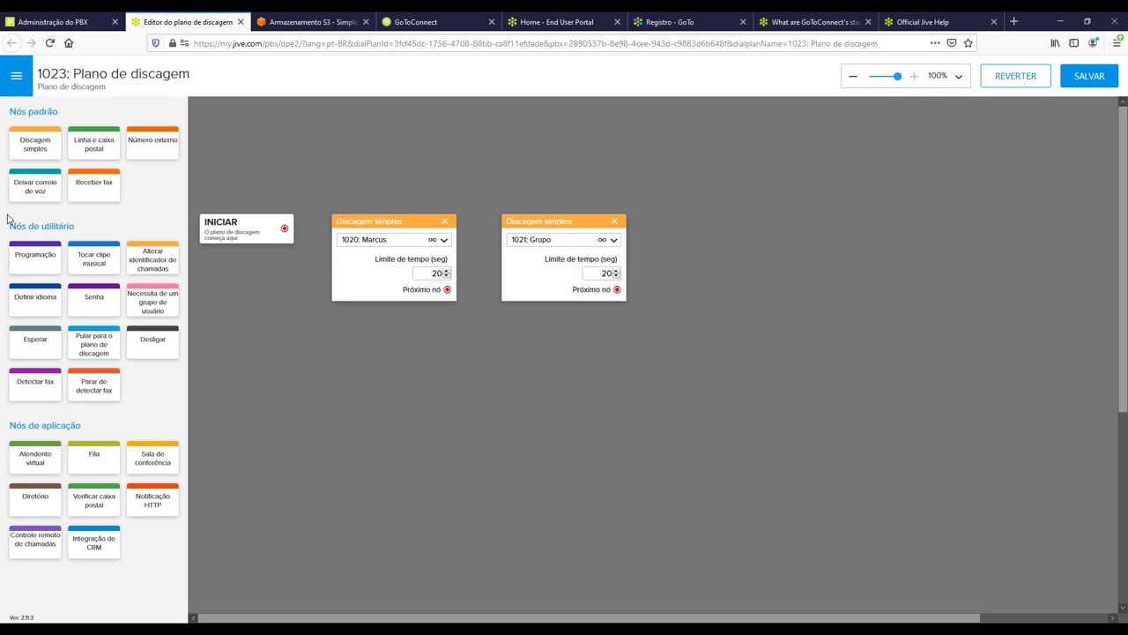
Add a Deixar correio de voz node sending callers to extension 1020's mailbox.
drag(17, 189, 715, 222)
click(735, 236)
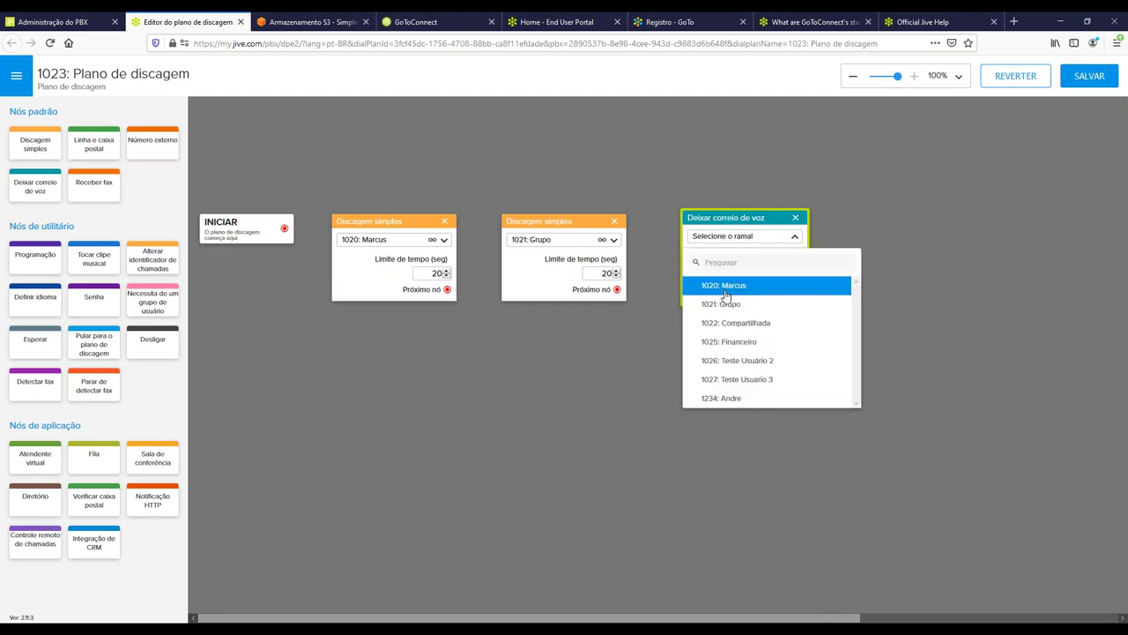
click(730, 287)
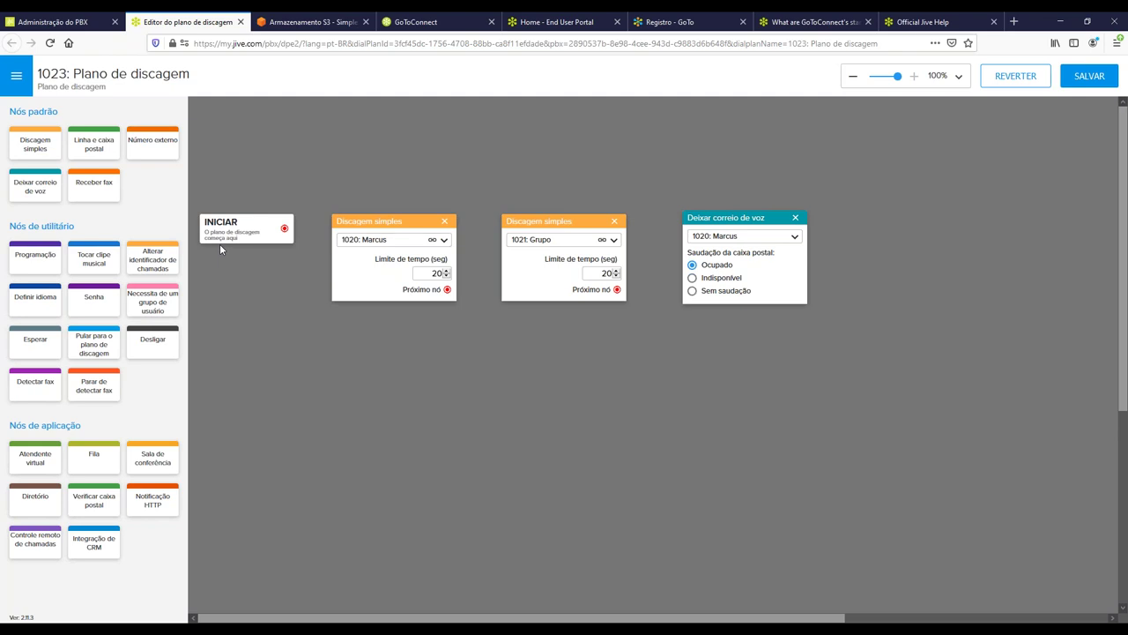
Link INICIAR to the 1020 dial, then the 1021 Grupo dial, then voicemail.
click(384, 270)
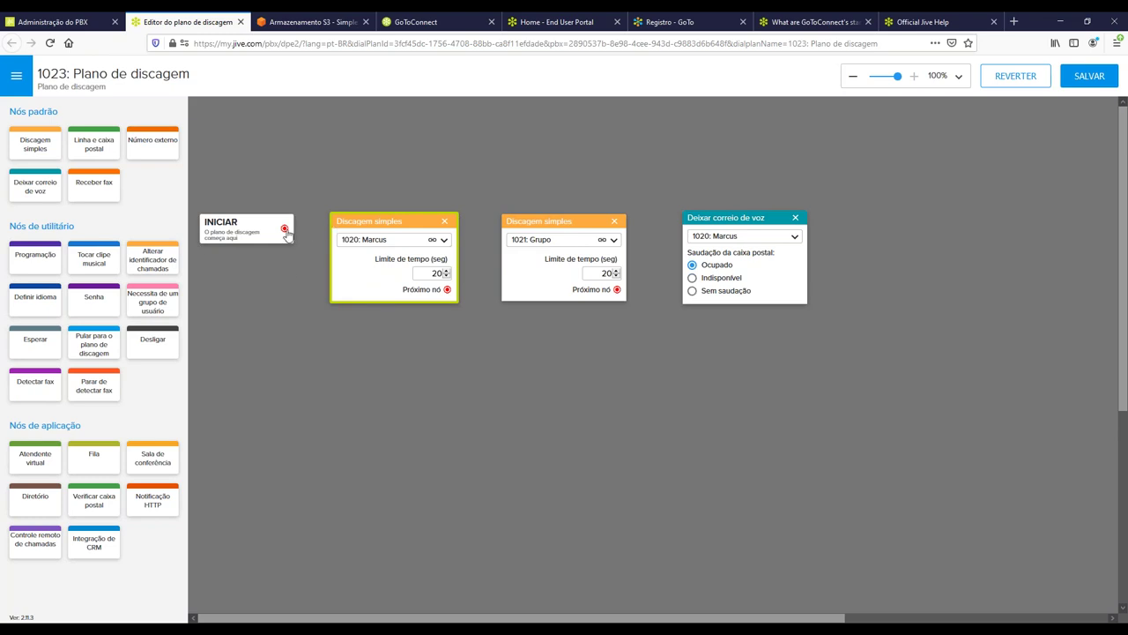
drag(284, 231, 340, 267)
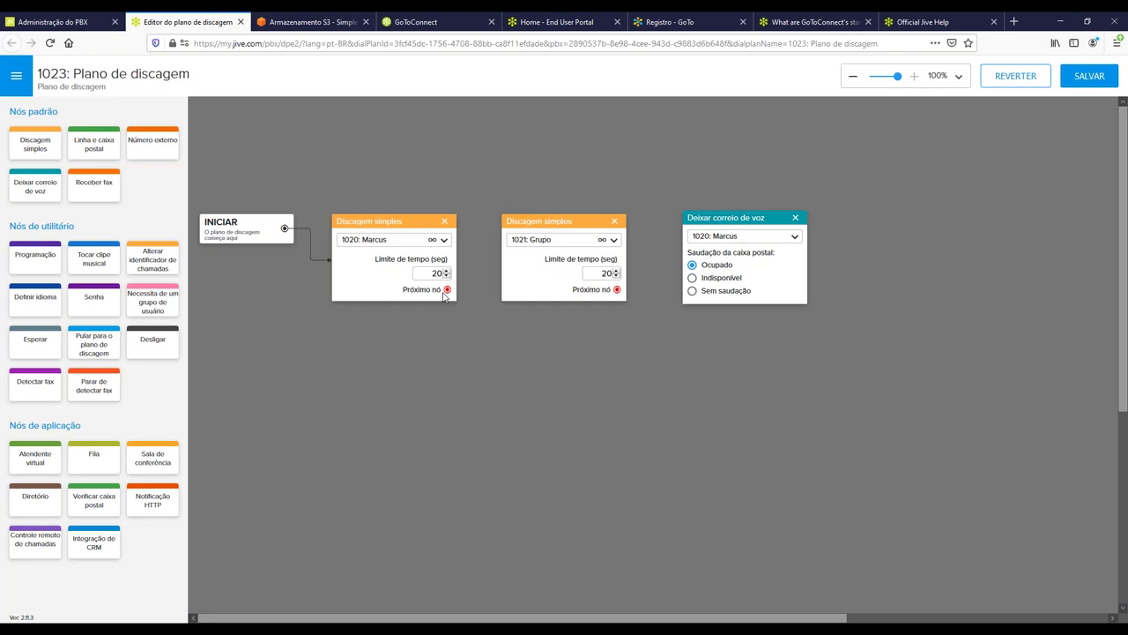
drag(447, 289, 529, 264)
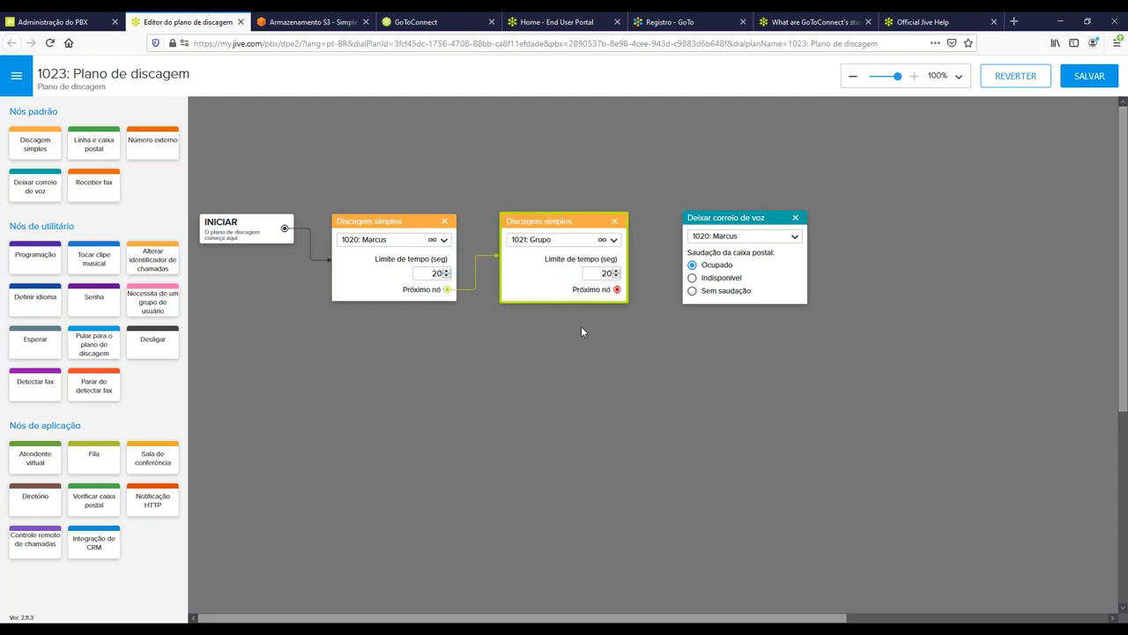
click(581, 329)
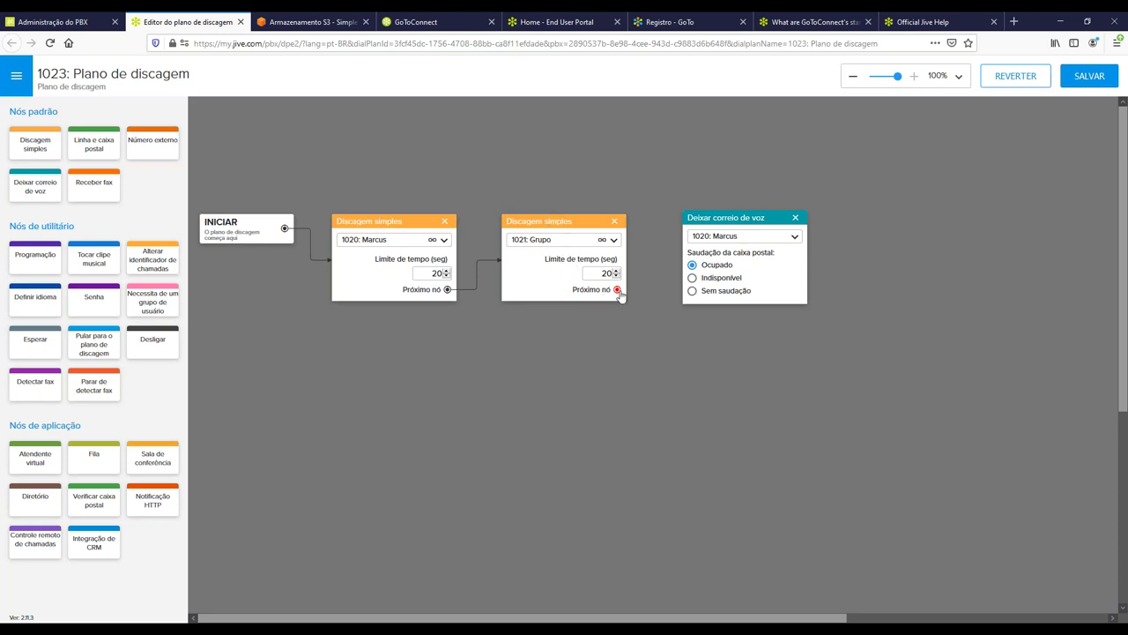
drag(618, 291, 707, 278)
drag(721, 216, 721, 215)
drag(760, 218, 1064, 227)
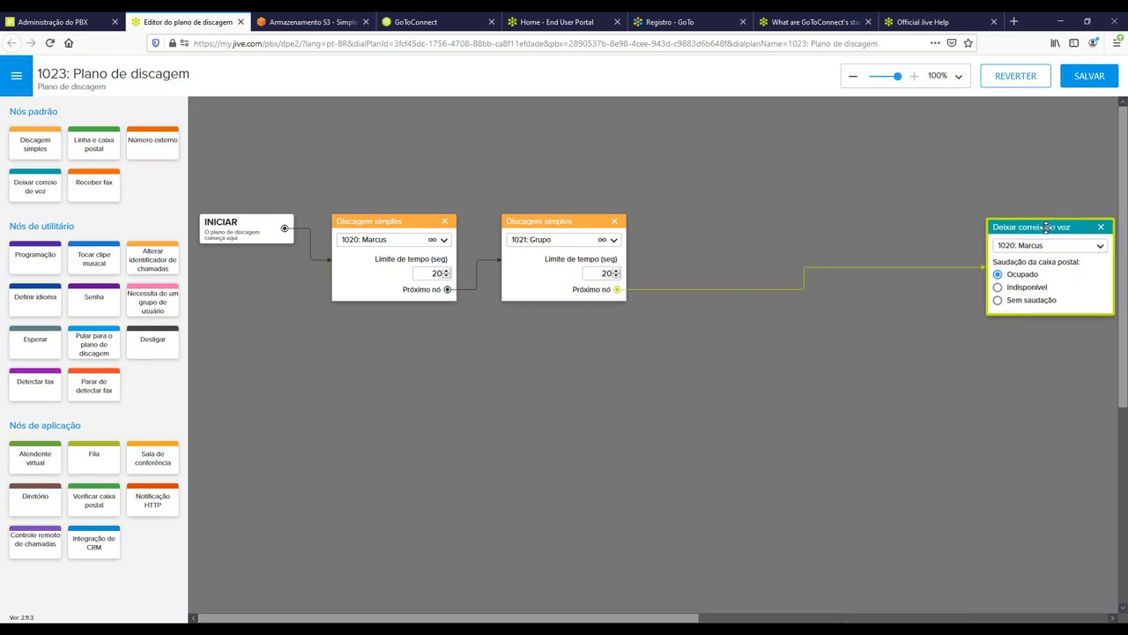
drag(538, 222, 873, 227)
drag(420, 221, 775, 227)
click(798, 195)
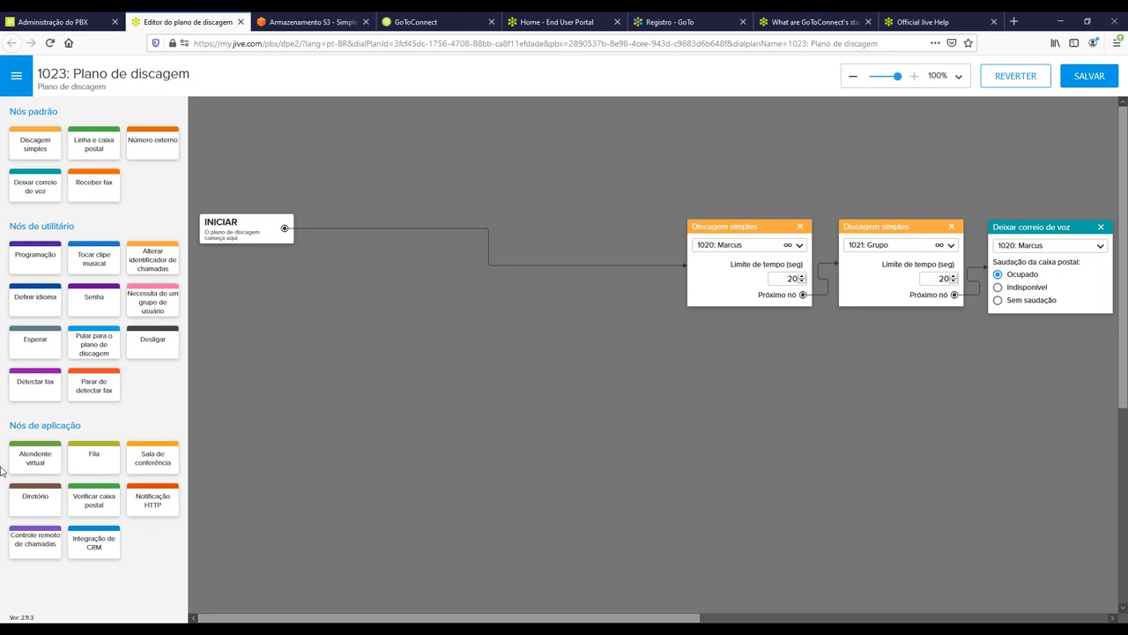
Add a virtual attendant playing Audio de Boas Vindas, with an 8-second limit and extension dialing allowed.
drag(21, 456, 579, 216)
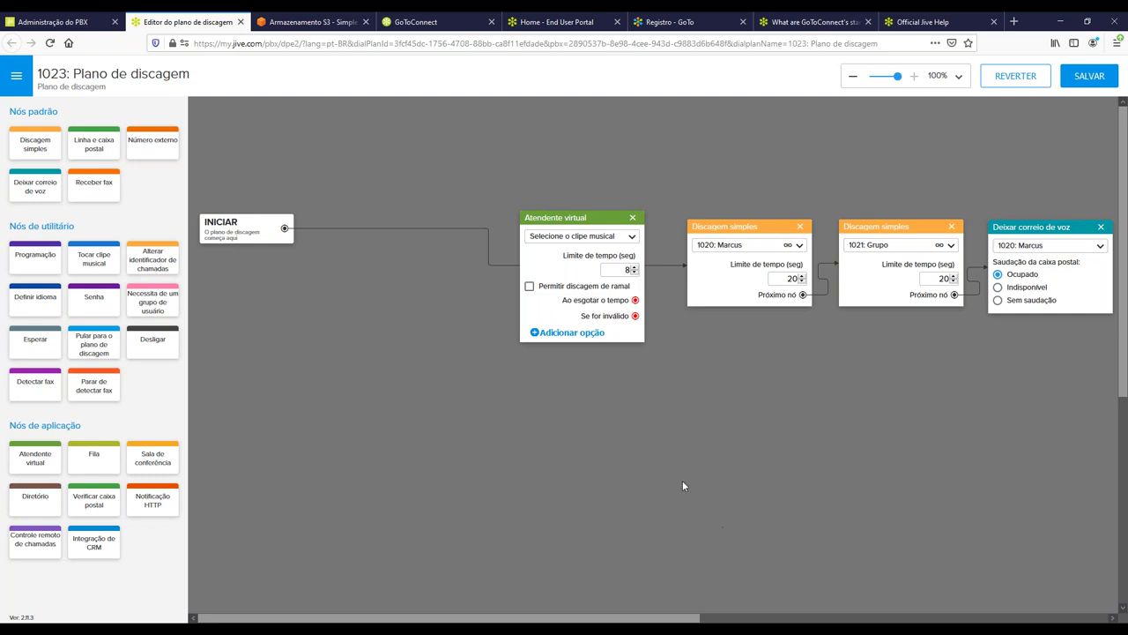
click(597, 239)
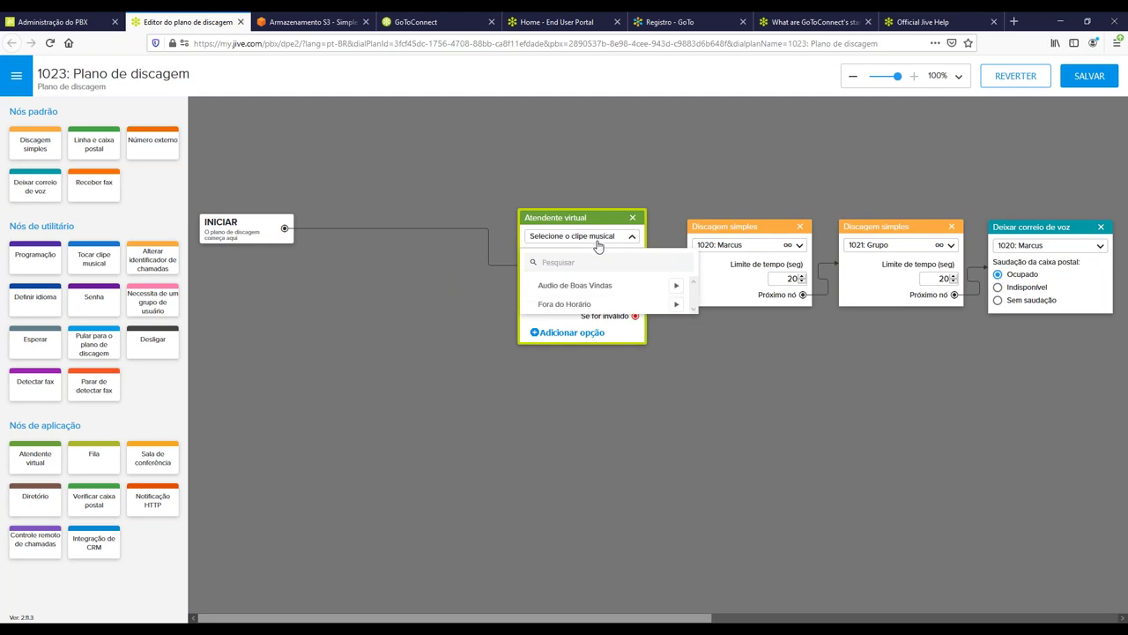
click(602, 300)
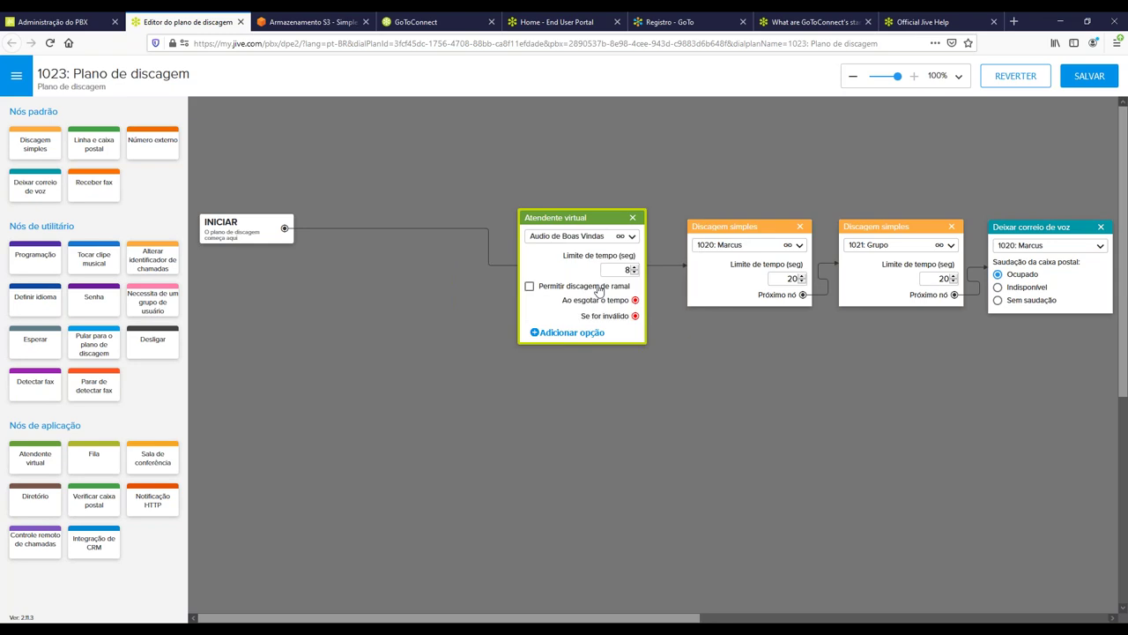
double_click(627, 270)
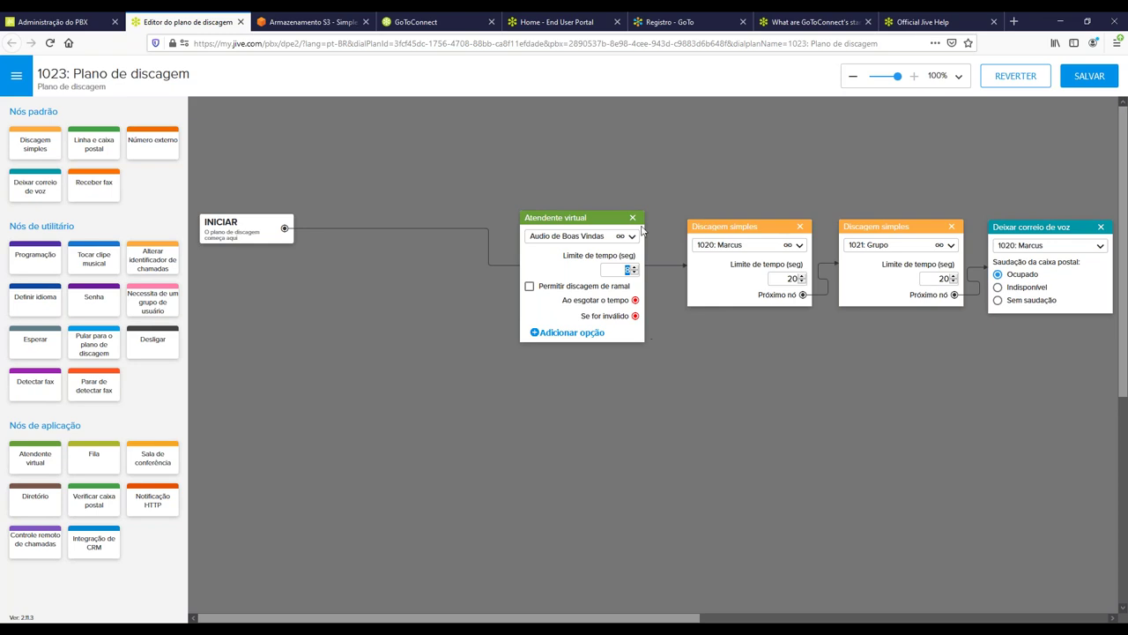
click(529, 286)
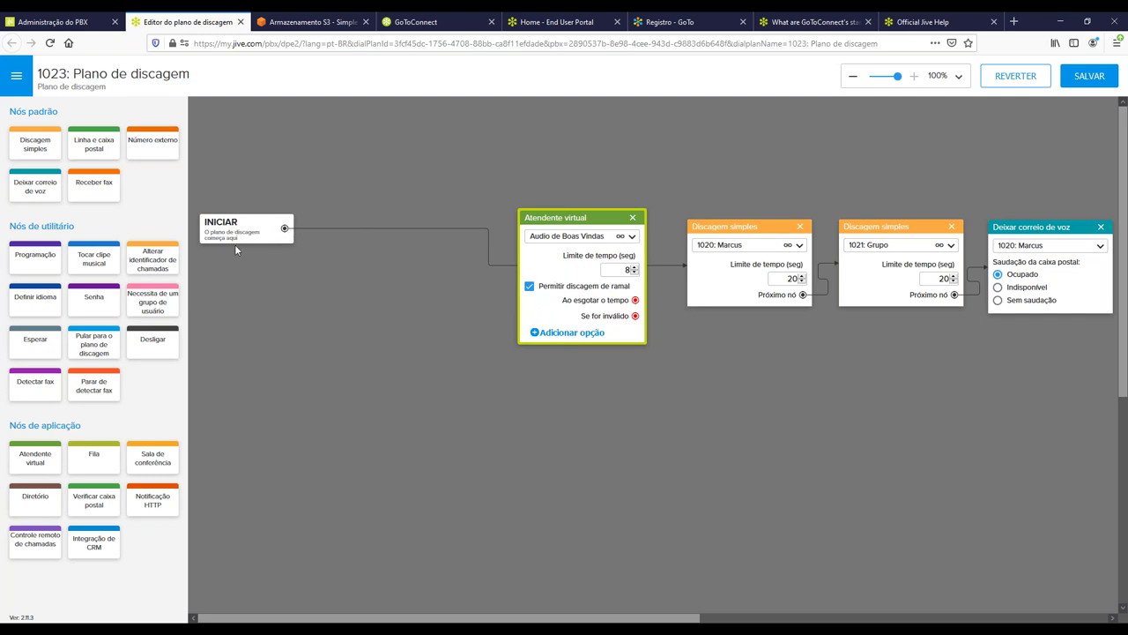
Reattach the INICIAR start connection to the virtual attendant's input.
click(284, 228)
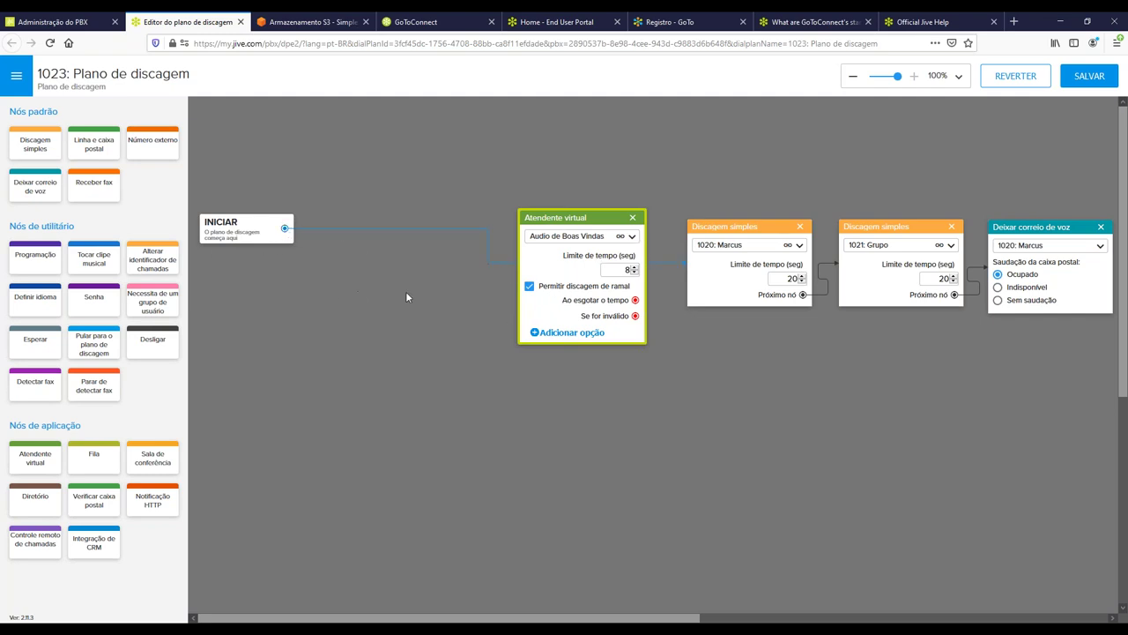
click(544, 303)
click(674, 425)
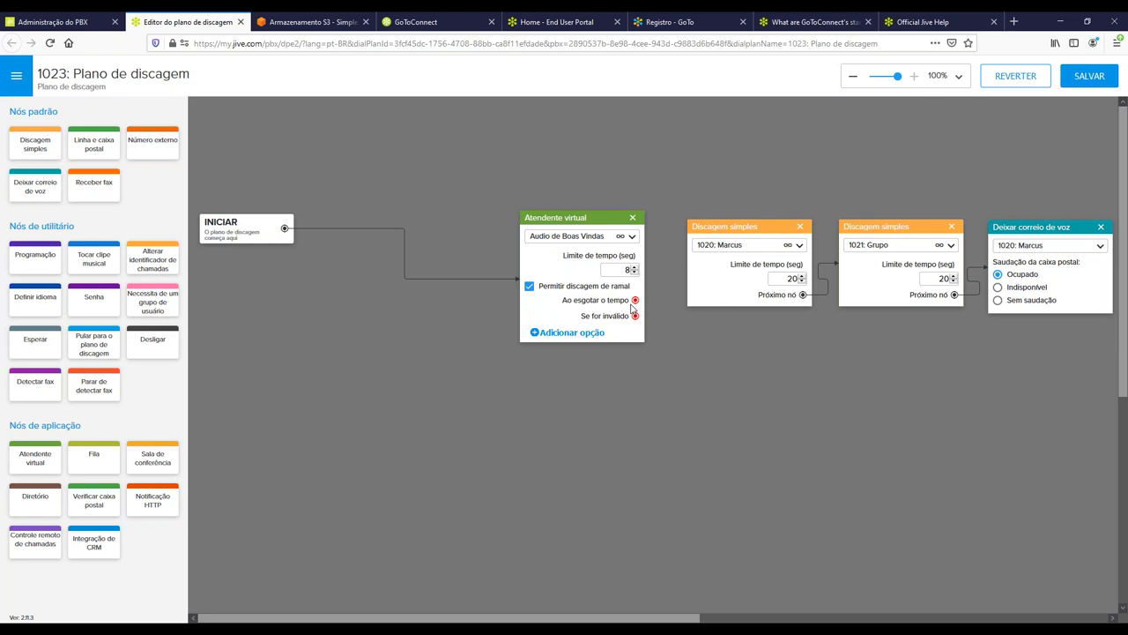
Route the attendant's timeout to the Discagem simples 1020 step and invalid entries back to the attendant.
drag(634, 301, 721, 260)
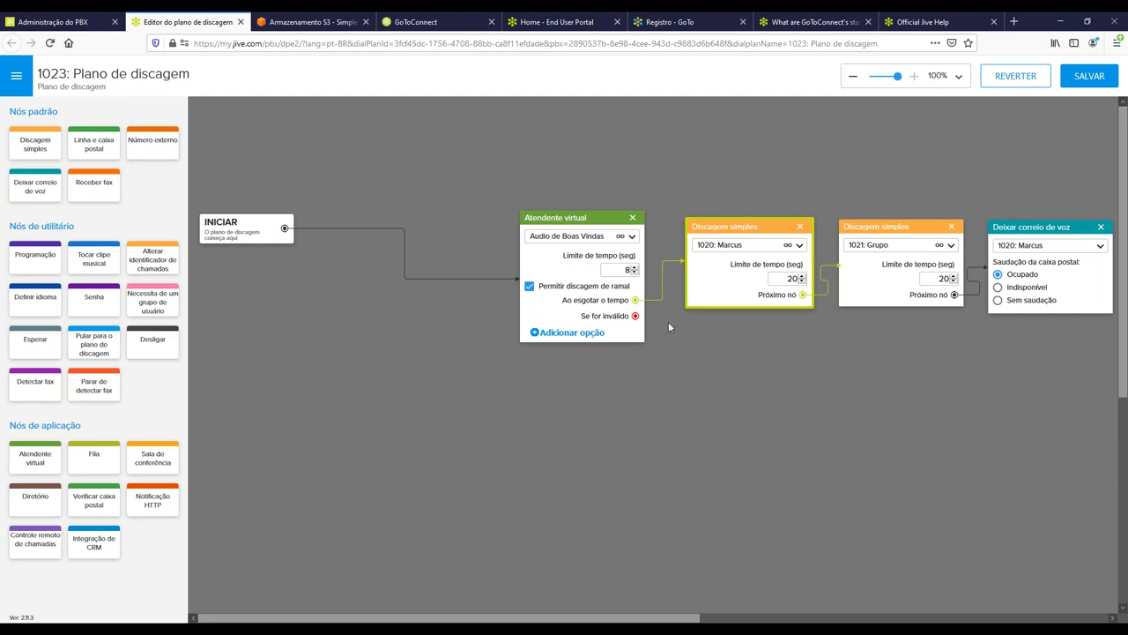
drag(636, 317, 576, 305)
Add a Tocar clipe musical node above the attendant, routing invalid entries through it back to the attendant.
drag(104, 261, 555, 160)
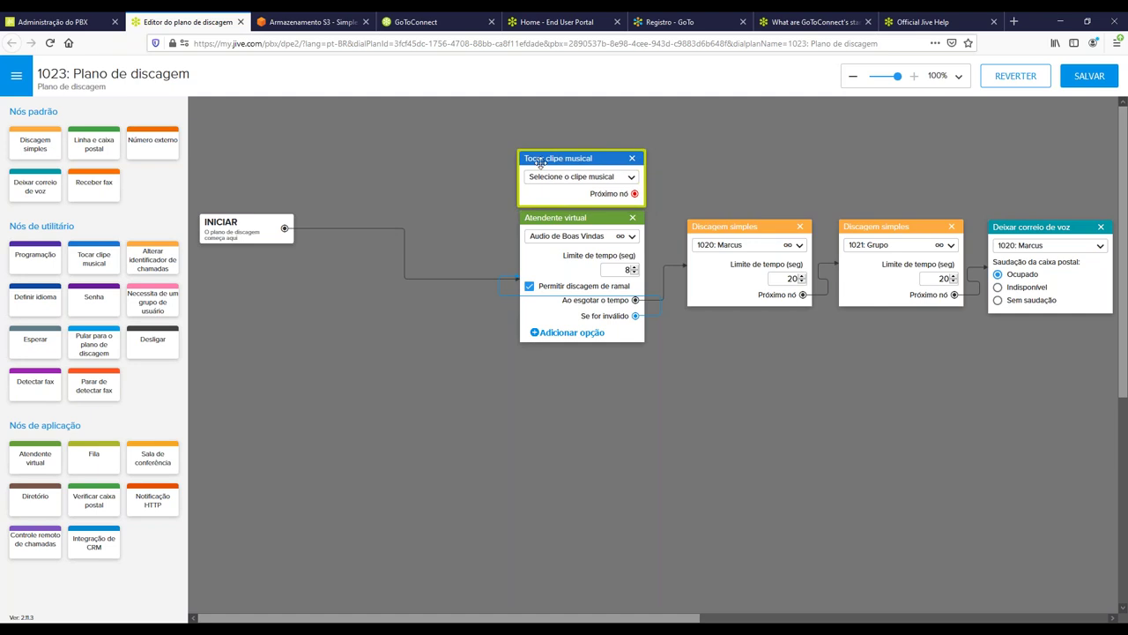
click(449, 231)
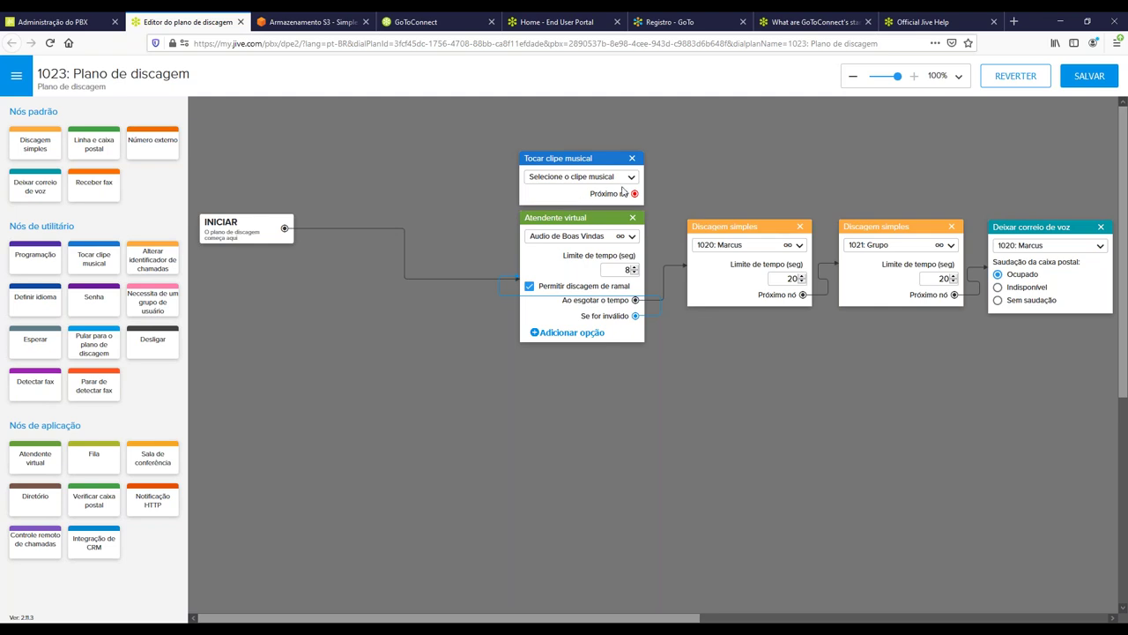
drag(635, 315, 529, 180)
drag(634, 193, 580, 247)
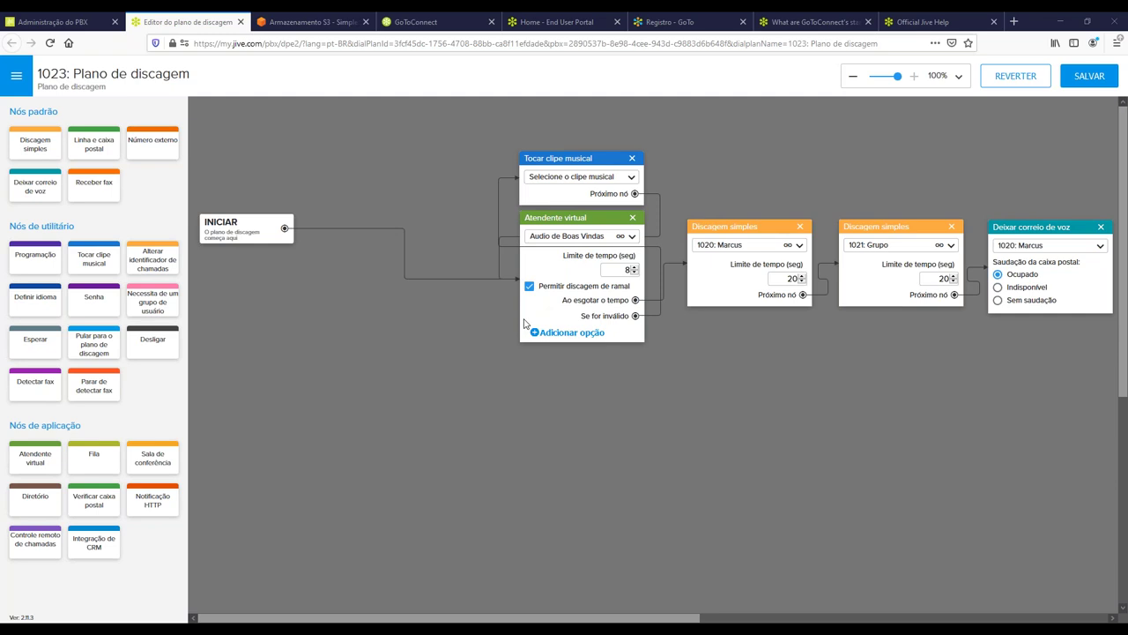
Add two Nova opção entries to the virtual attendant, keyed 1 and 2.
click(558, 339)
click(558, 339)
click(564, 352)
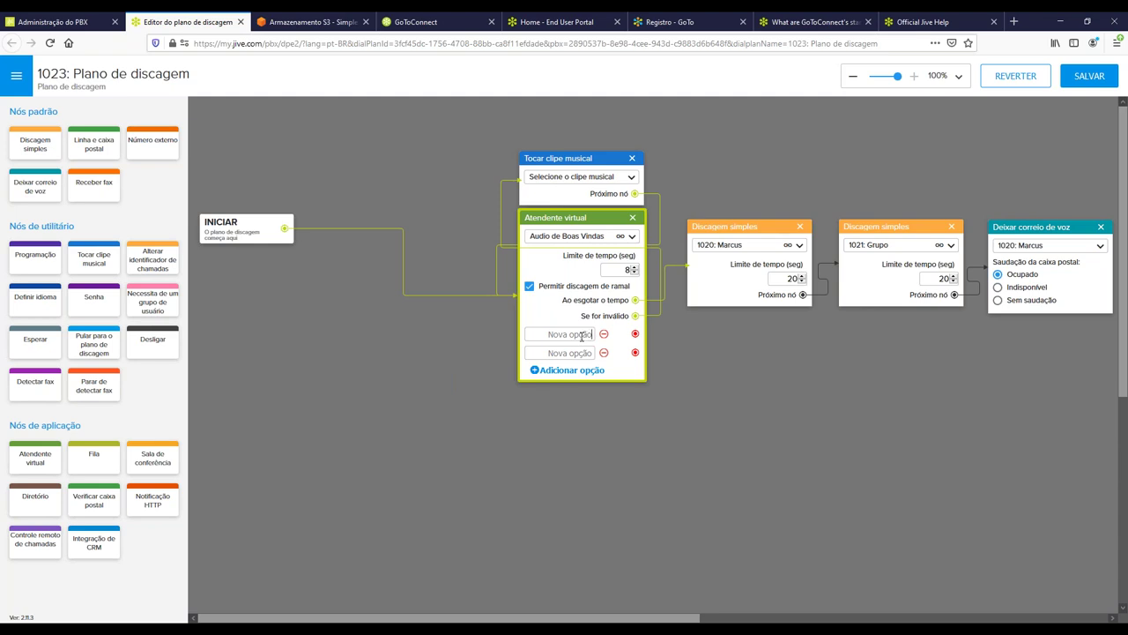
text(1)
click(563, 352)
text(2)
click(752, 360)
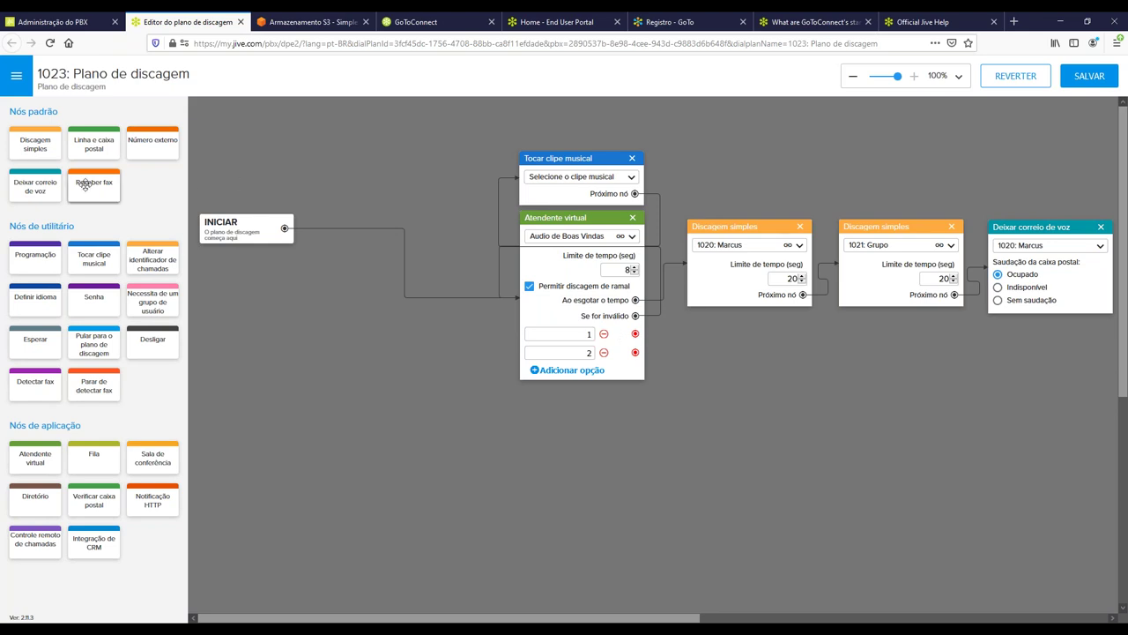
Connect attendant option 1 to a new simple dial ringing 1025: Financeiro, and add a Número externo node.
drag(35, 143, 709, 323)
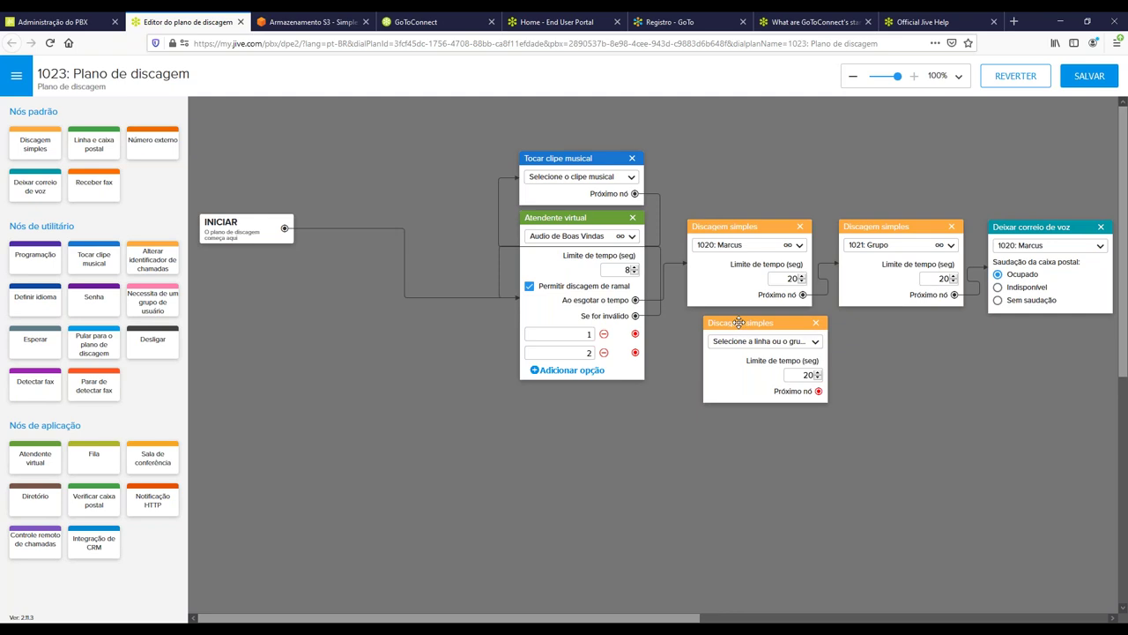
drag(635, 335, 717, 368)
click(725, 342)
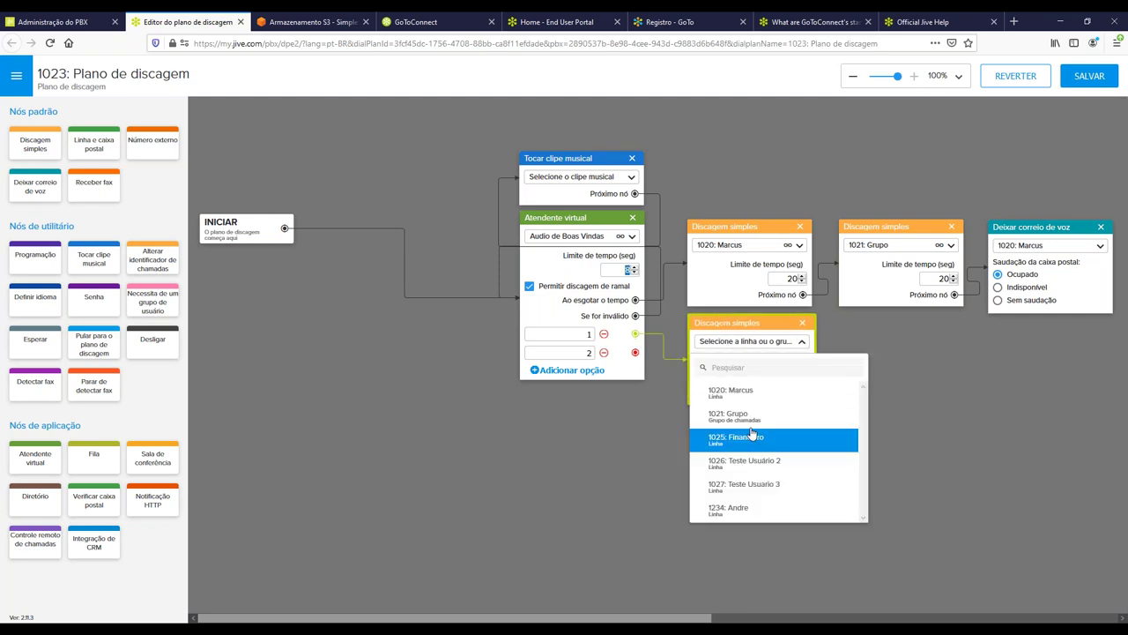
click(749, 437)
drag(721, 341, 719, 340)
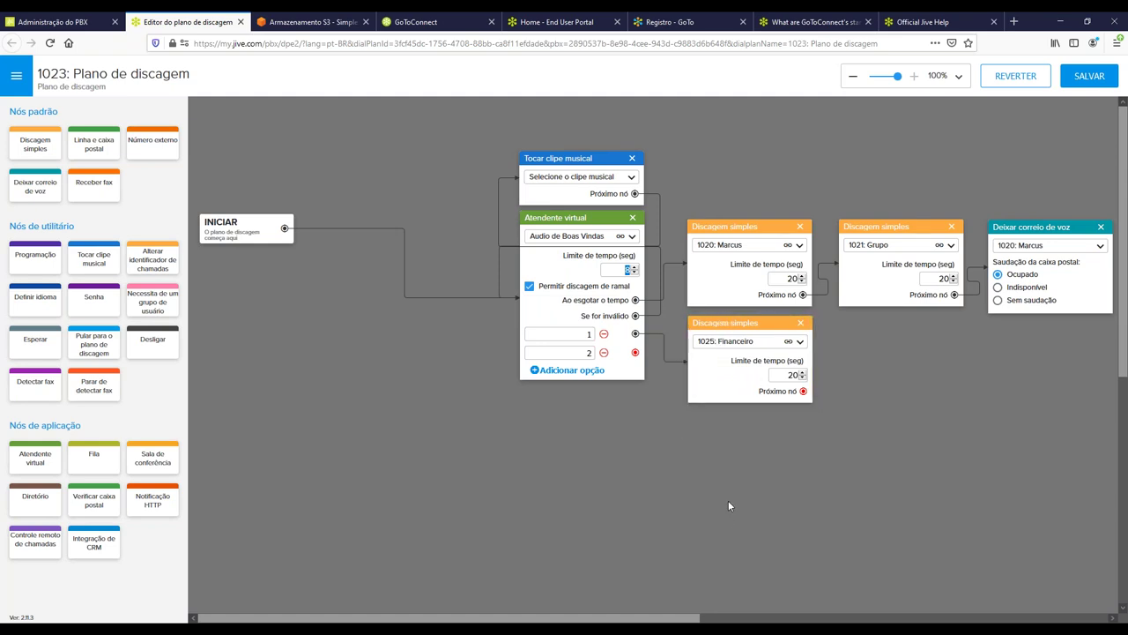
click(626, 270)
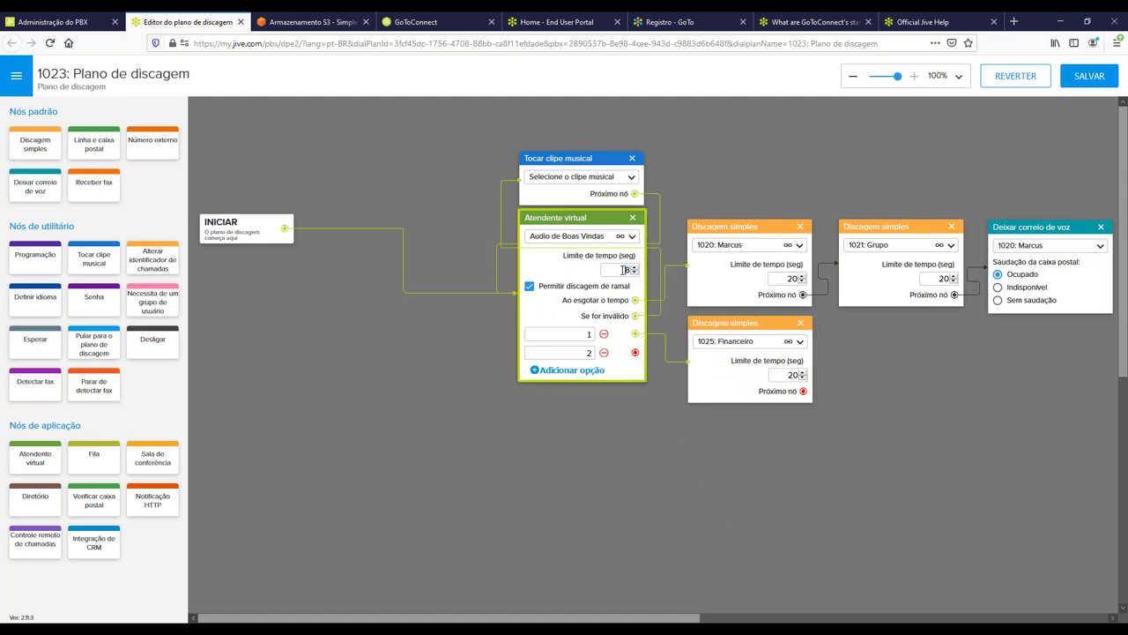
click(953, 419)
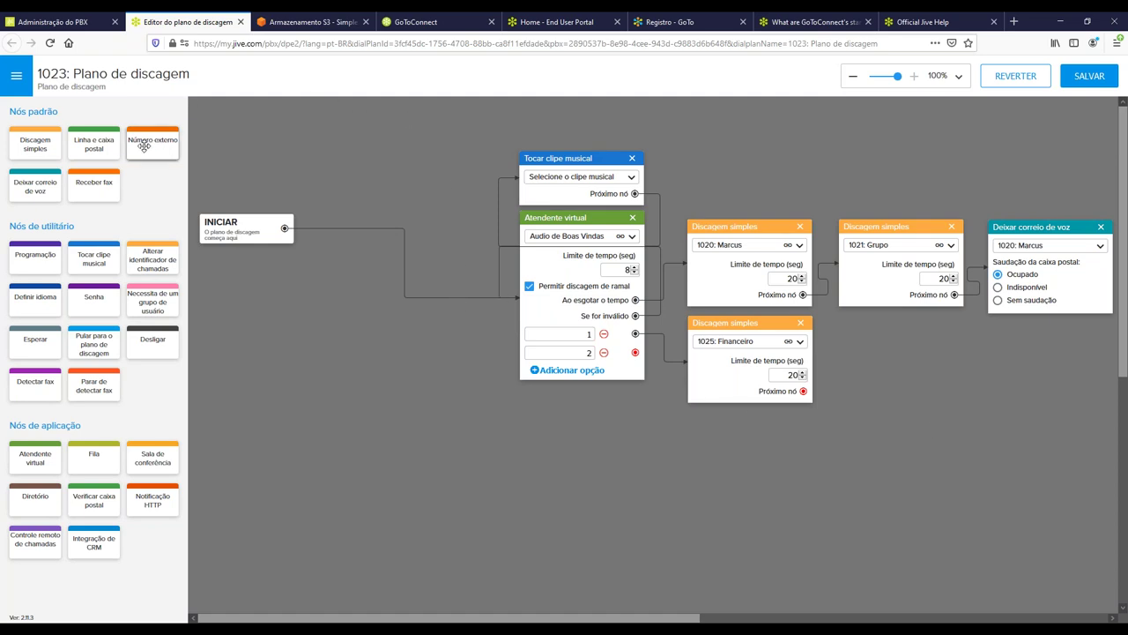
drag(140, 146, 871, 321)
Link Financeiro to the Número externo node, enter the external phone number, and keep the 30-second limit.
drag(805, 390, 892, 353)
click(886, 340)
text(11987654321)
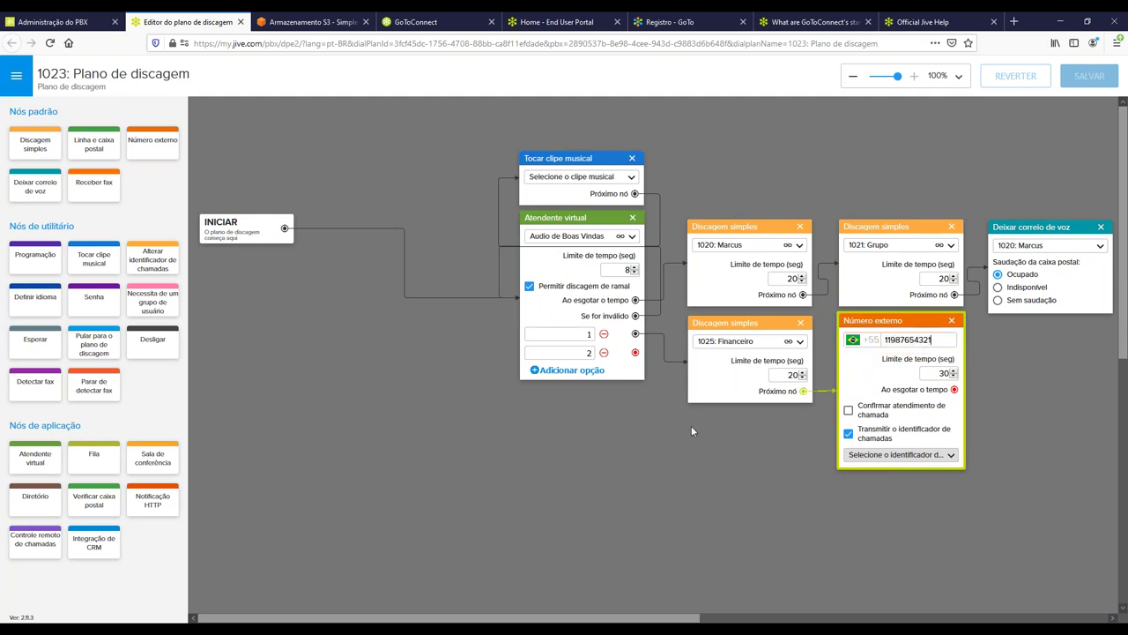
double_click(945, 373)
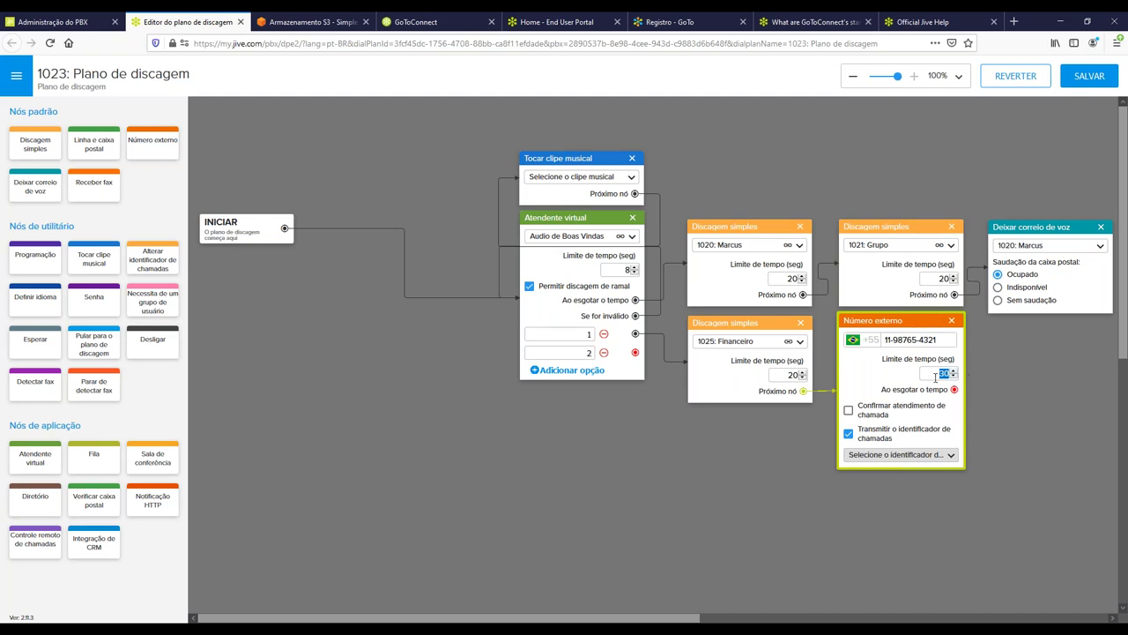
click(857, 382)
Turn off answer confirmation and caller-ID passthrough, and use the company number as outgoing caller ID.
click(866, 414)
drag(942, 339, 885, 340)
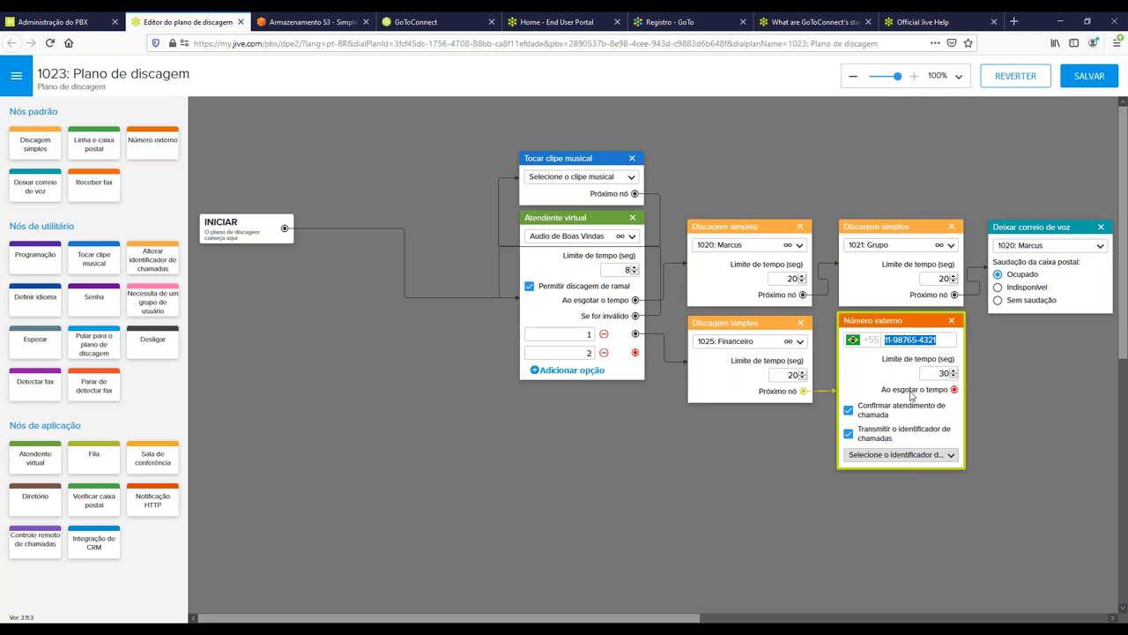
click(849, 410)
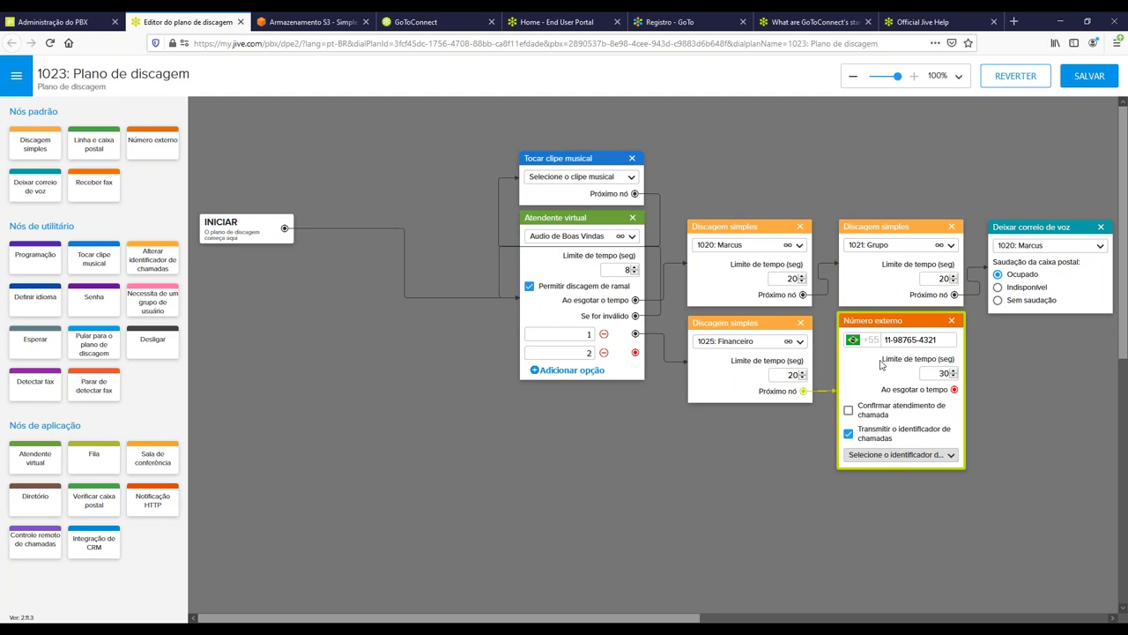
drag(933, 339, 876, 345)
click(849, 433)
click(883, 467)
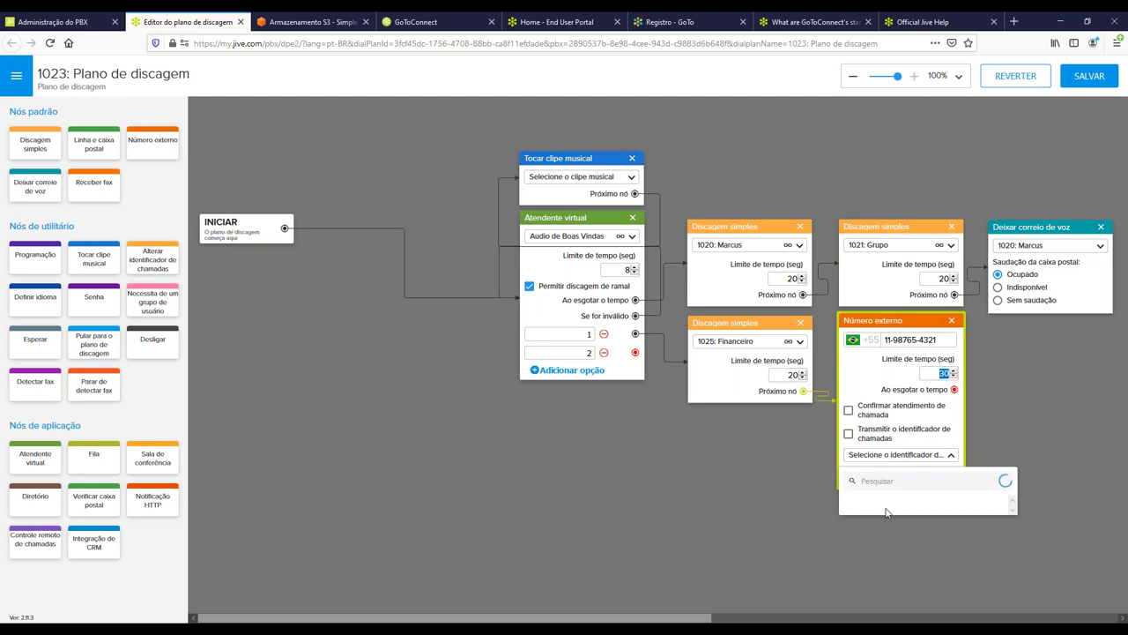
click(890, 509)
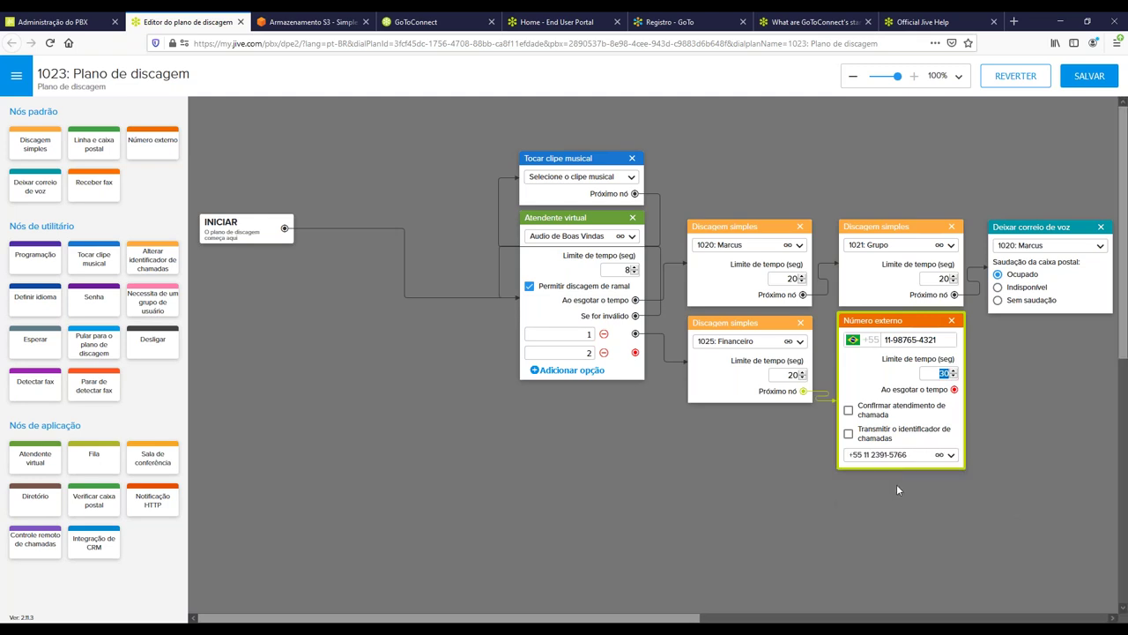
click(904, 493)
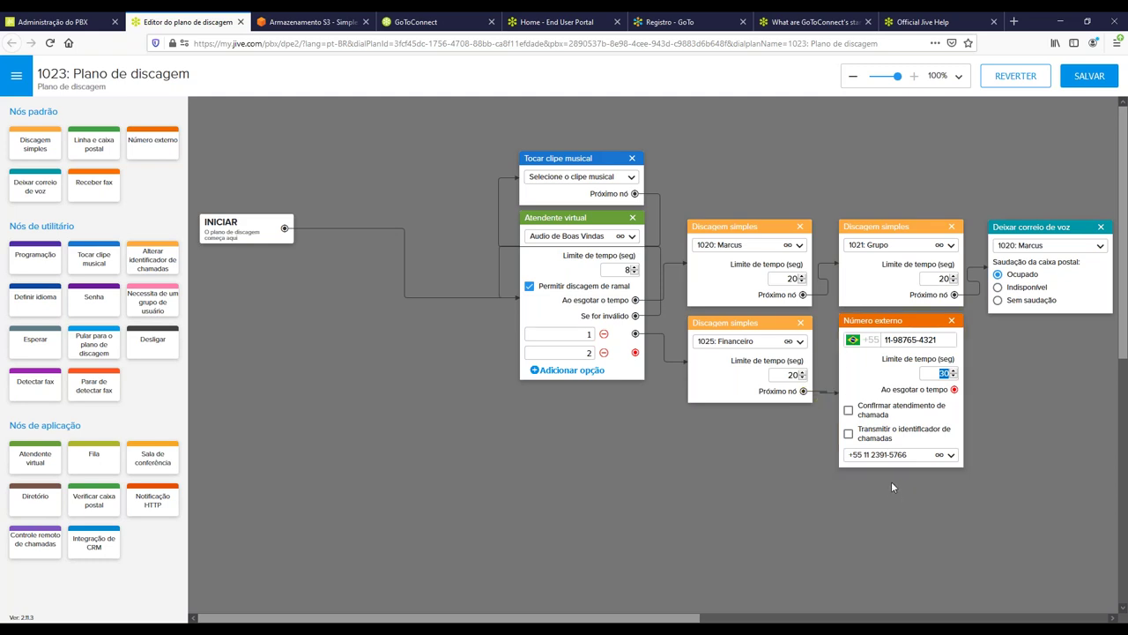
click(910, 464)
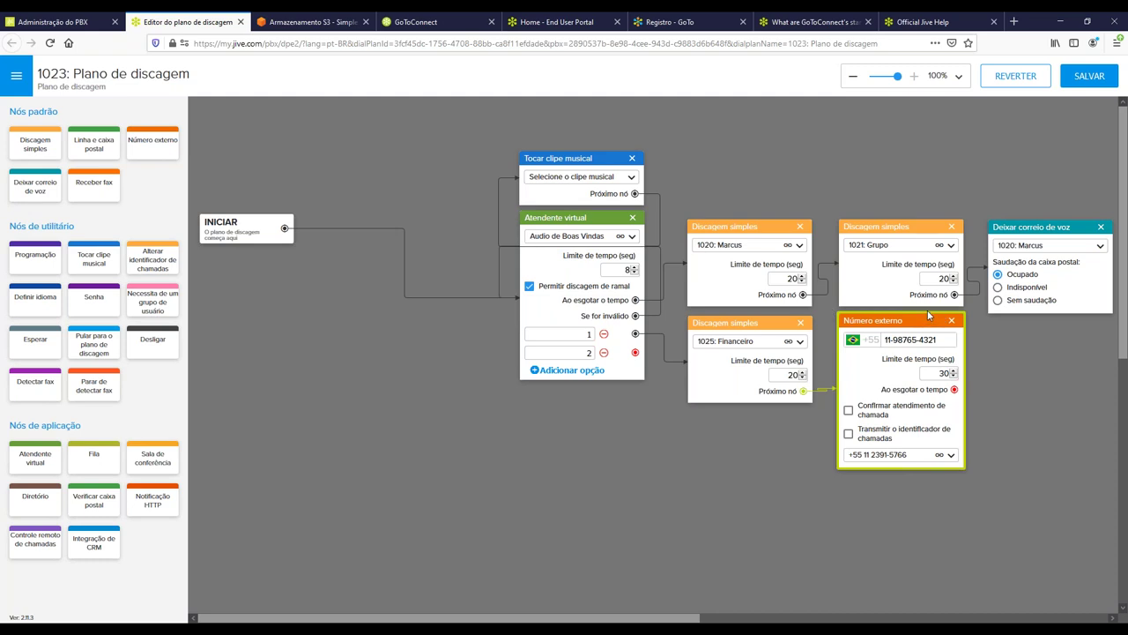
Send the external number's timeout to 1025: Financeiro's voicemail, and add a Fila queue node.
click(26, 187)
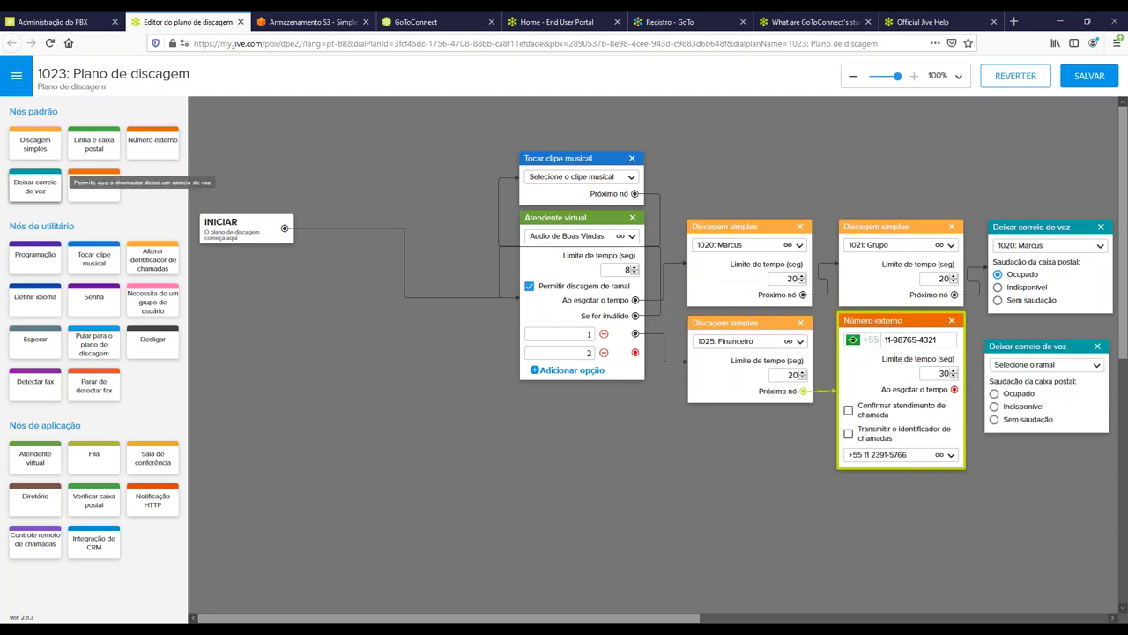
drag(1005, 343, 1011, 333)
drag(954, 389, 1001, 381)
click(1049, 354)
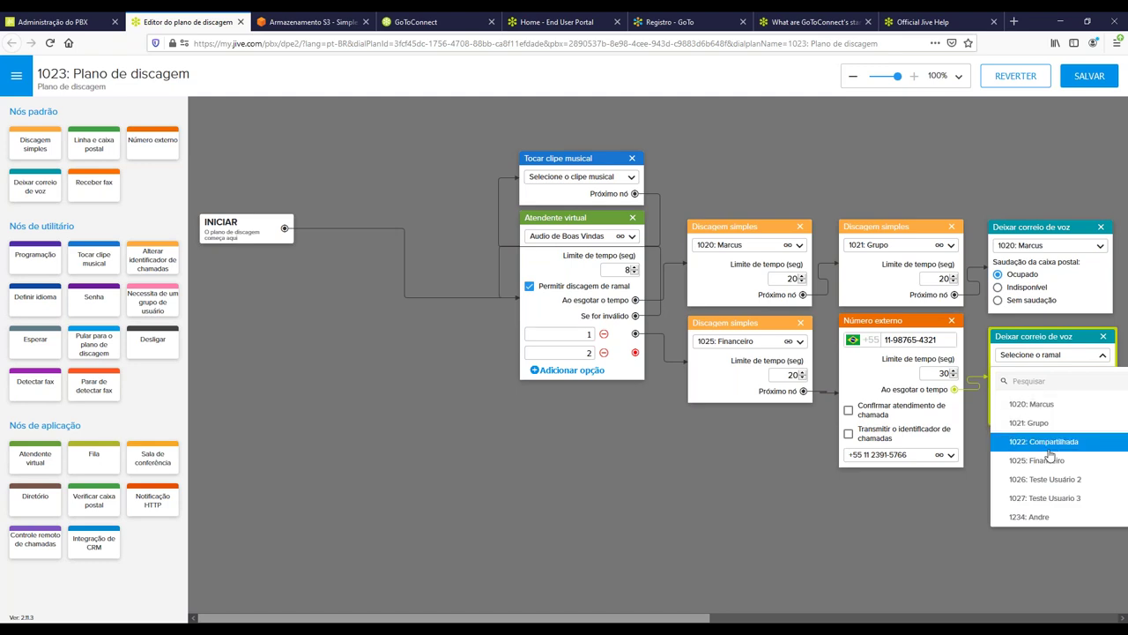
click(1038, 461)
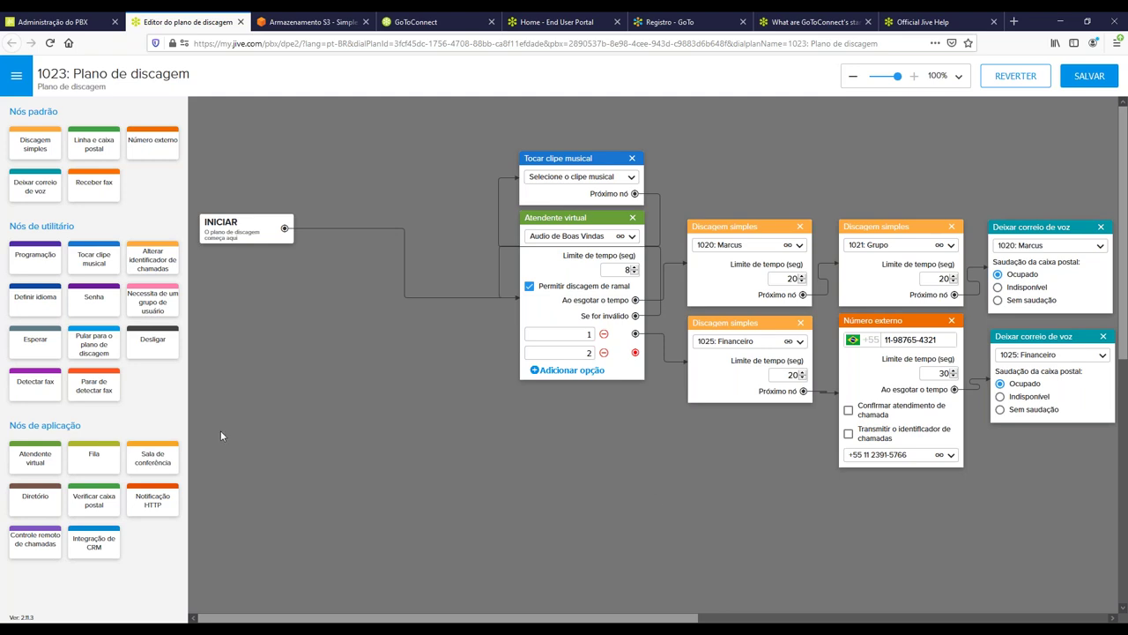
drag(81, 467, 712, 485)
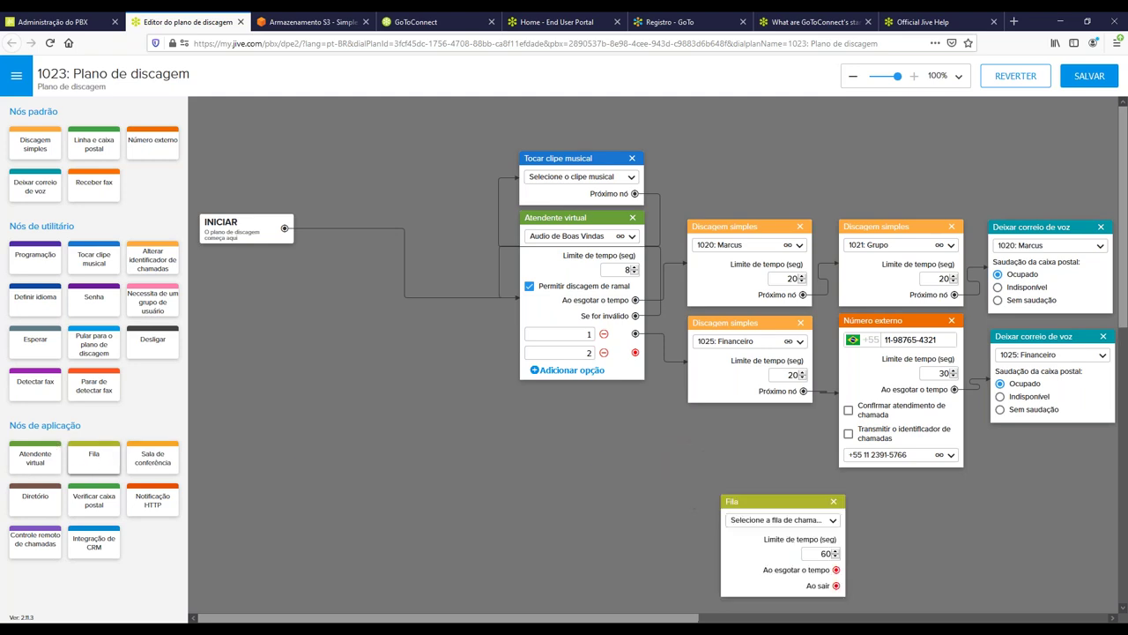
Connect attendant option 2 to the Fila node set to 1029: Fila 2 with a 60-second limit.
drag(775, 501, 744, 493)
drag(635, 352, 707, 535)
click(722, 513)
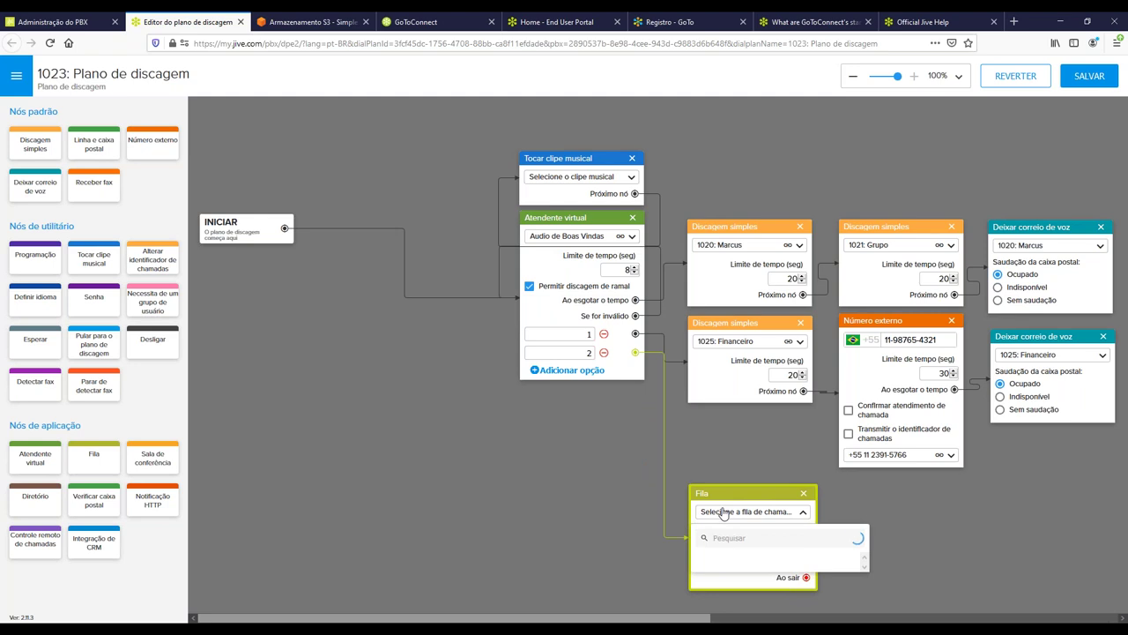
click(718, 575)
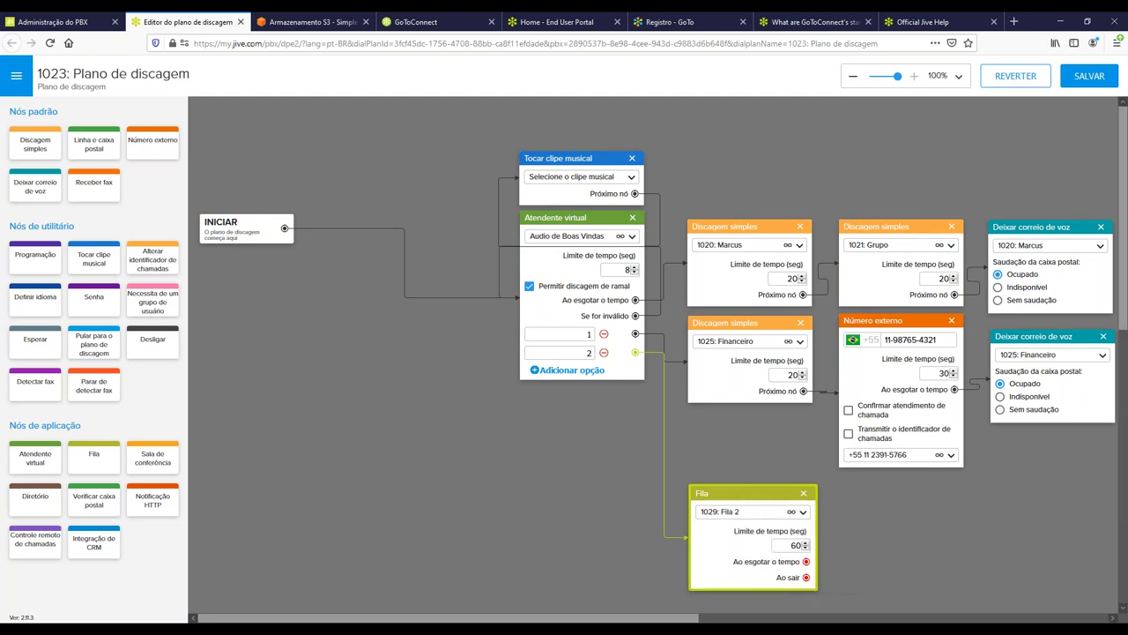
double_click(793, 544)
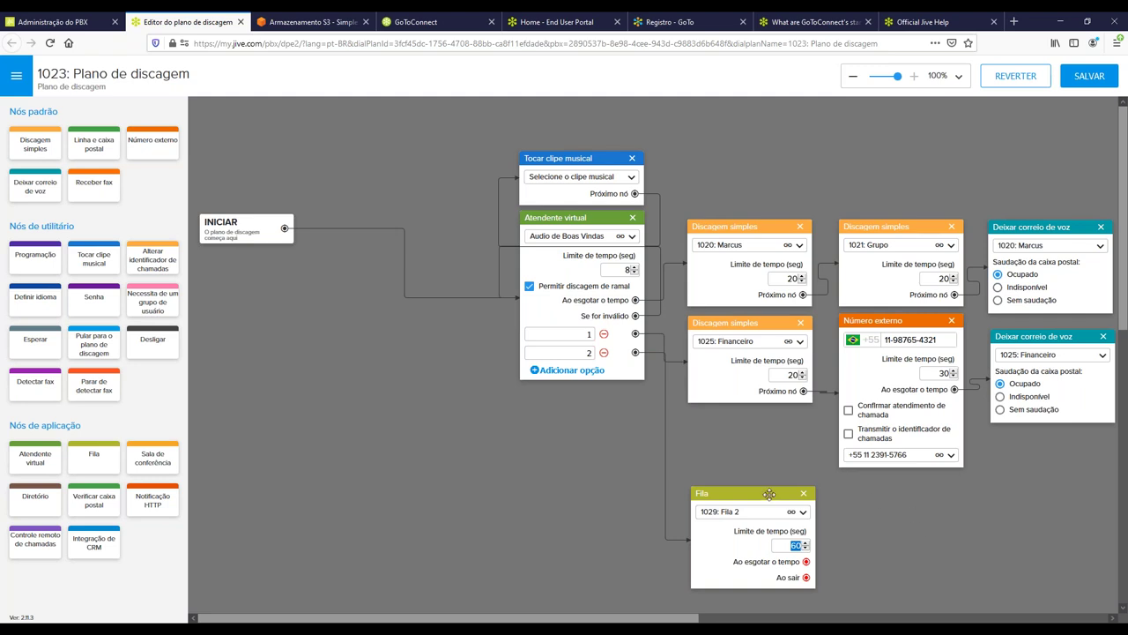
drag(756, 492, 752, 491)
click(922, 573)
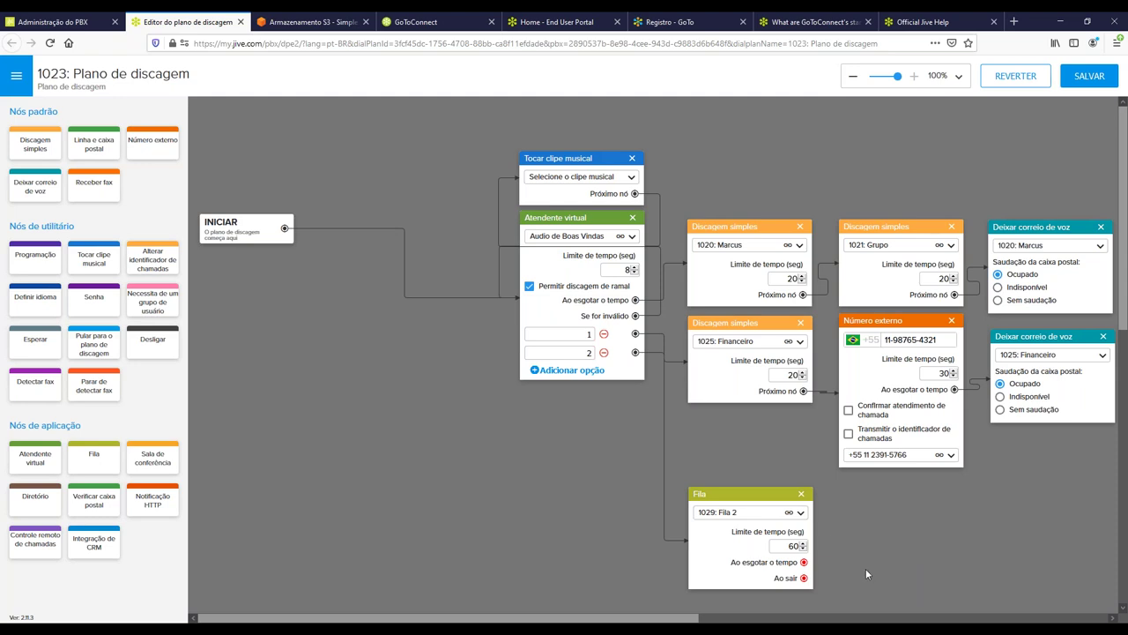
click(791, 545)
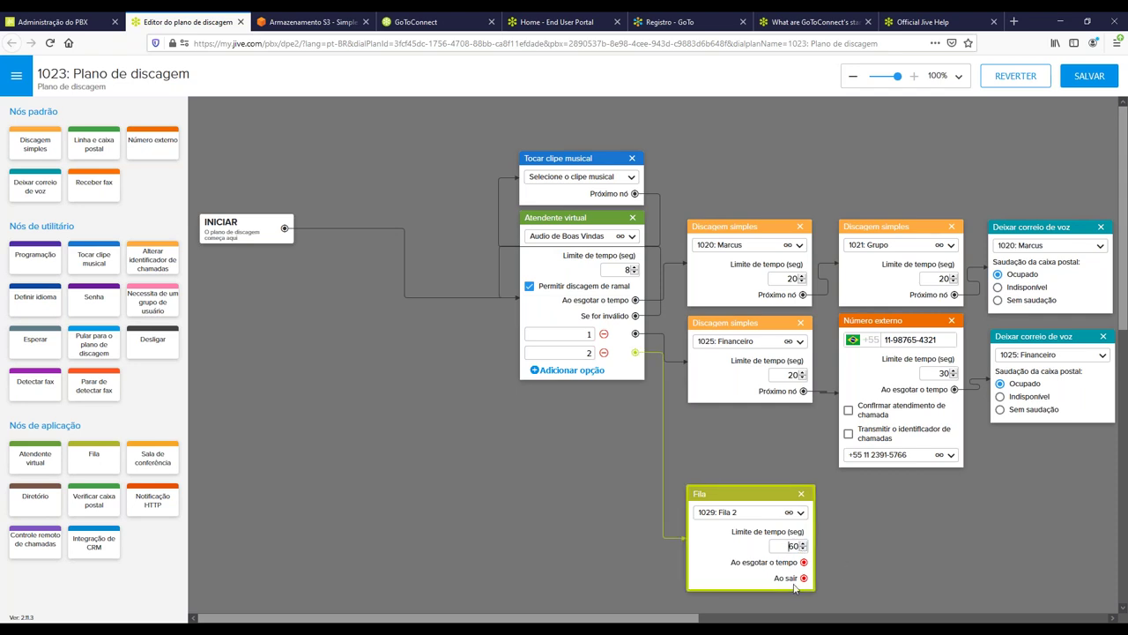
Add a voicemail step for 1022: Compartilhada and link the Fila 2 queue's timeout to it.
drag(35, 186, 909, 504)
drag(806, 562, 866, 551)
click(897, 522)
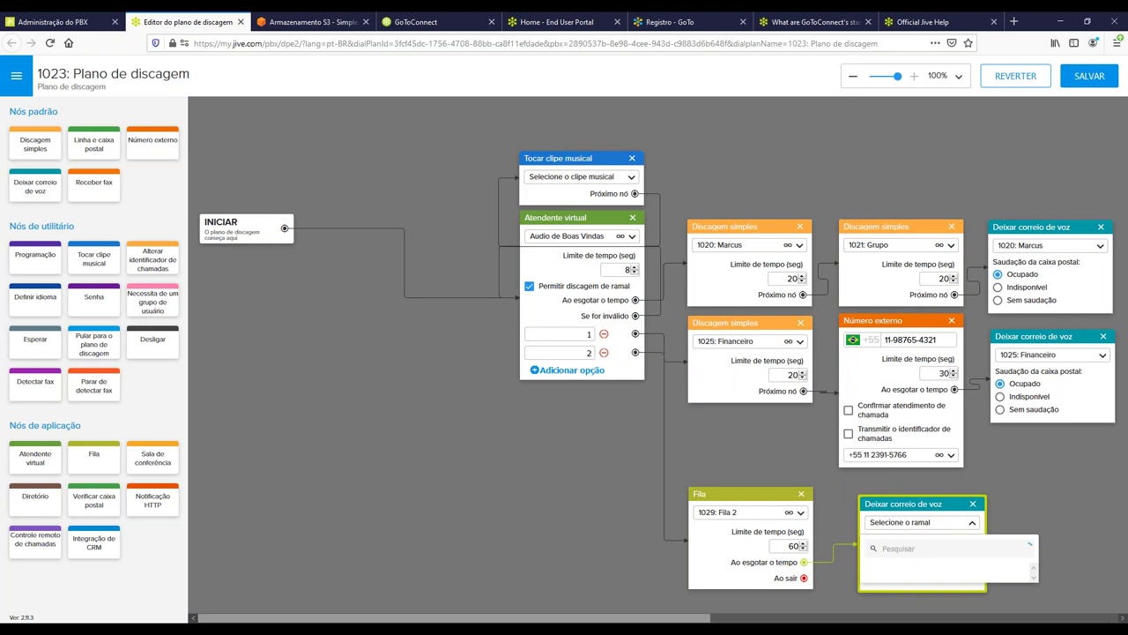
click(926, 608)
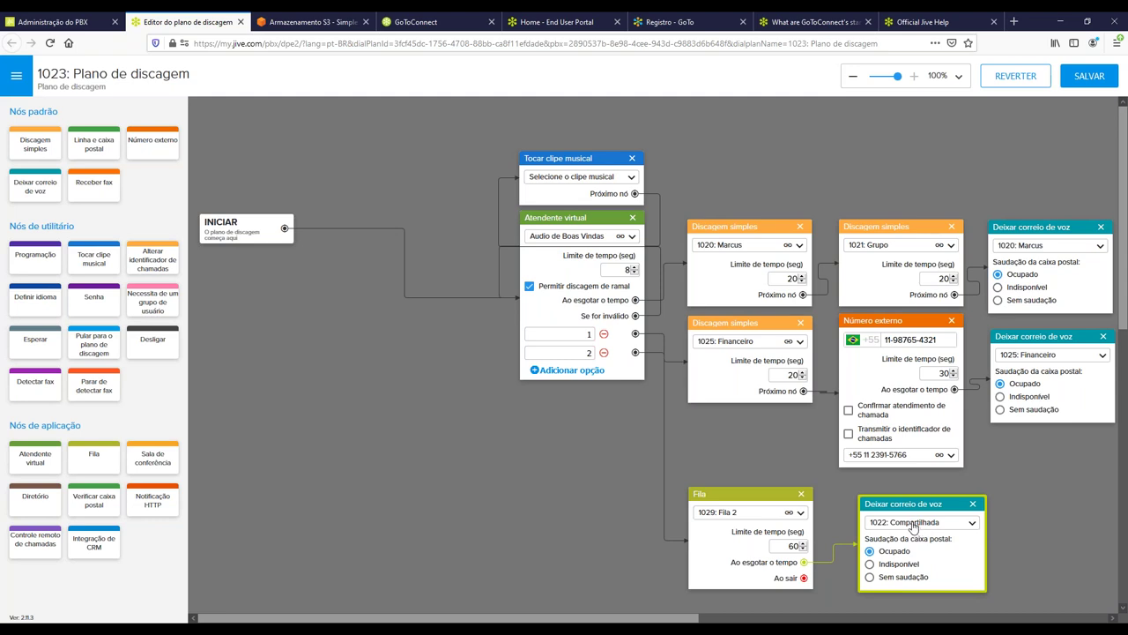
click(591, 503)
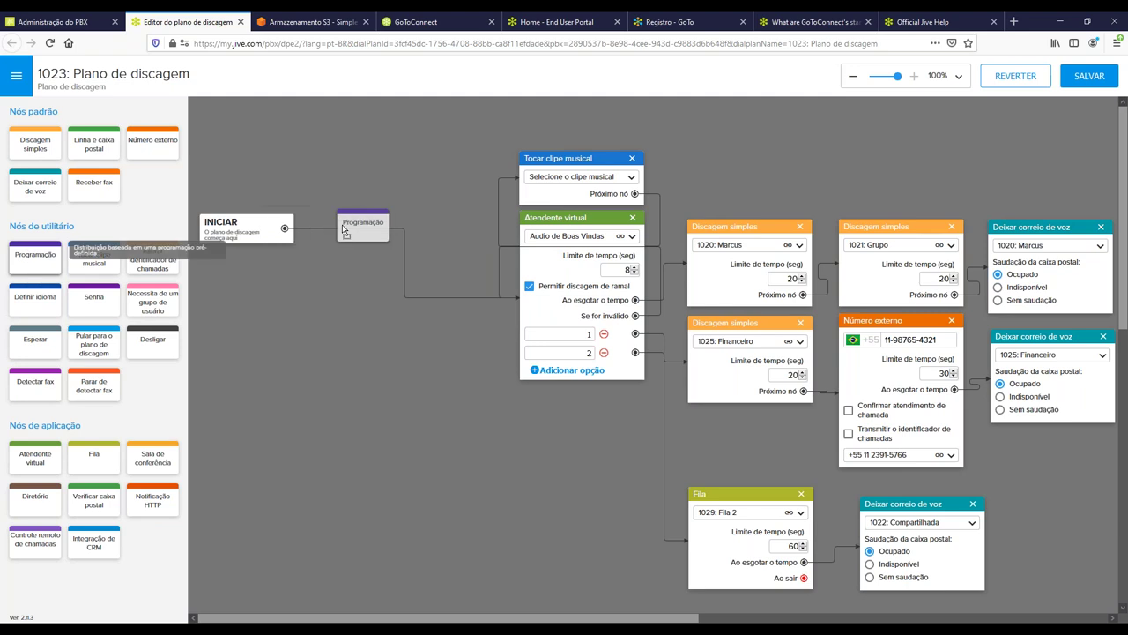
Add a Programação node after INICIAR using the Horario de Atendimento schedule, routing Quando aberto to Atendente virtual.
drag(35, 255, 394, 250)
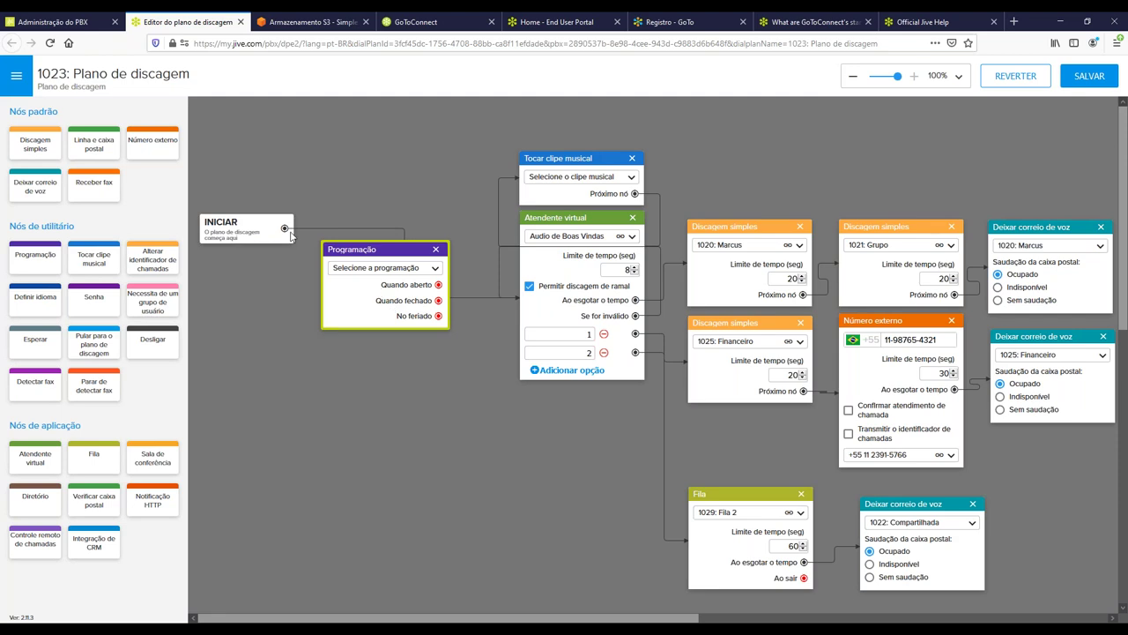
drag(286, 229, 354, 284)
click(370, 271)
click(374, 315)
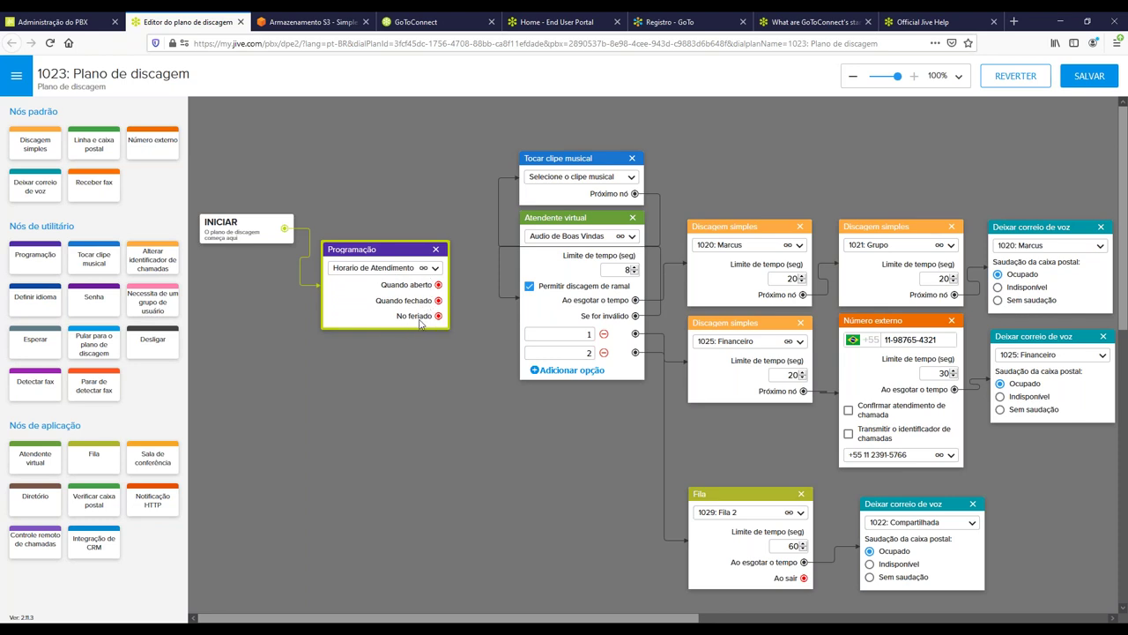
drag(439, 285, 532, 304)
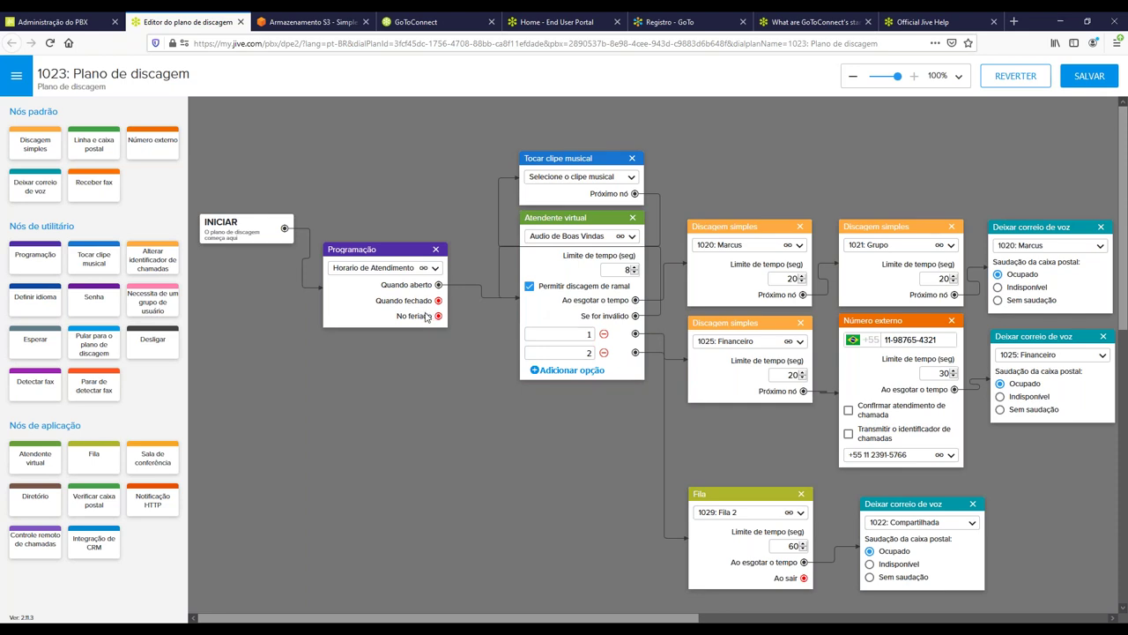
Add a Tocar clipe musical node playing Fora do Horário, fed by Quando fechado and No feriado.
drag(85, 259, 359, 355)
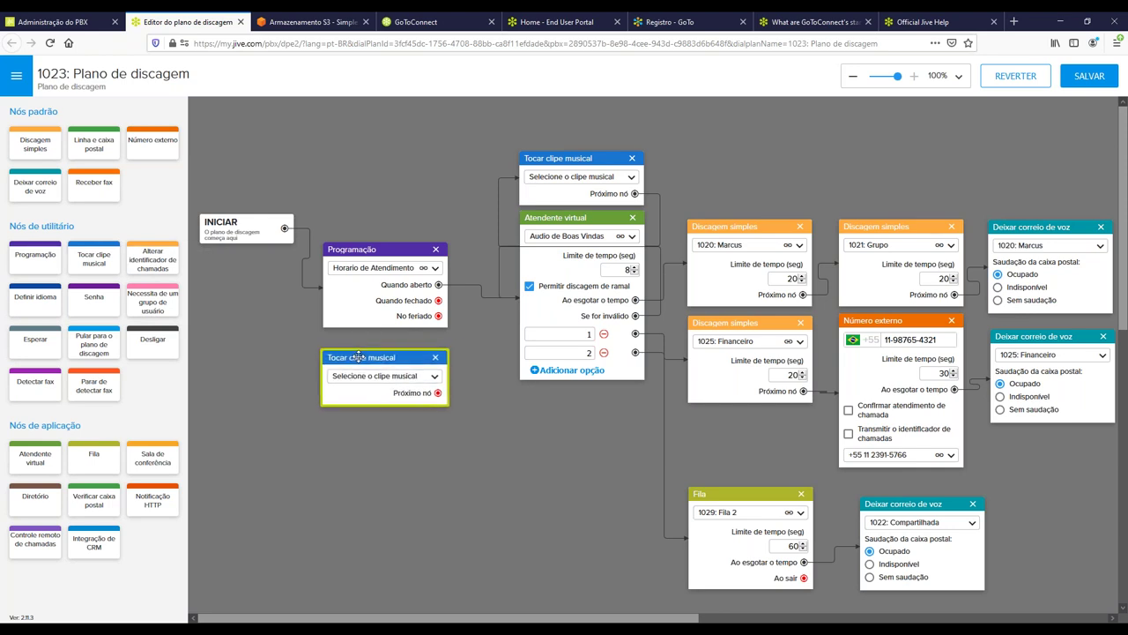
drag(438, 300, 396, 383)
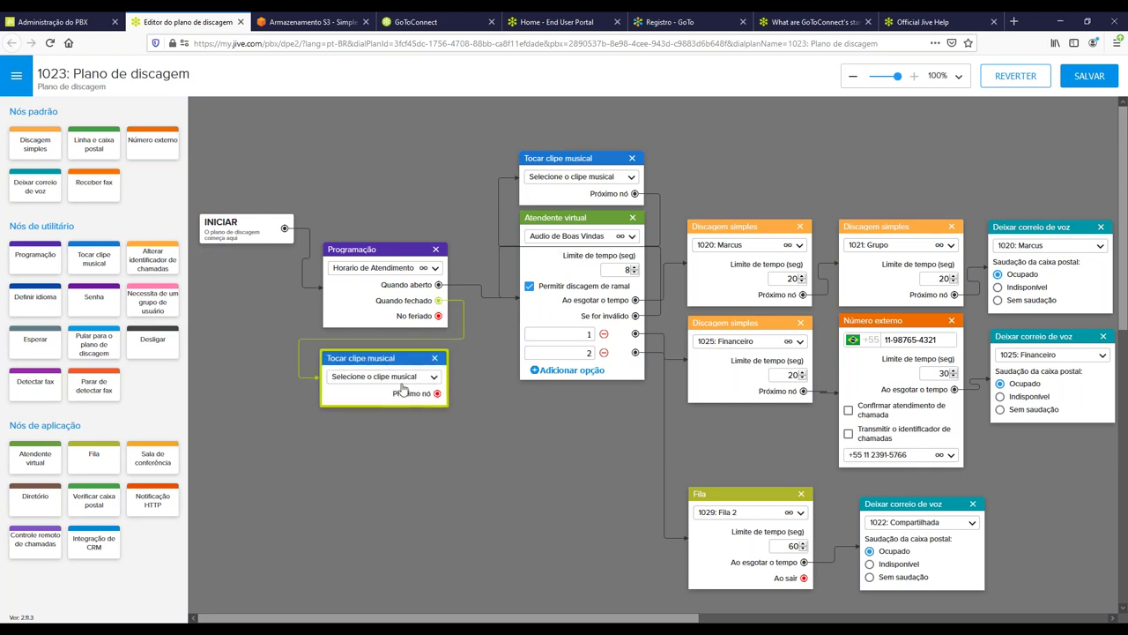
click(402, 377)
click(375, 425)
click(377, 379)
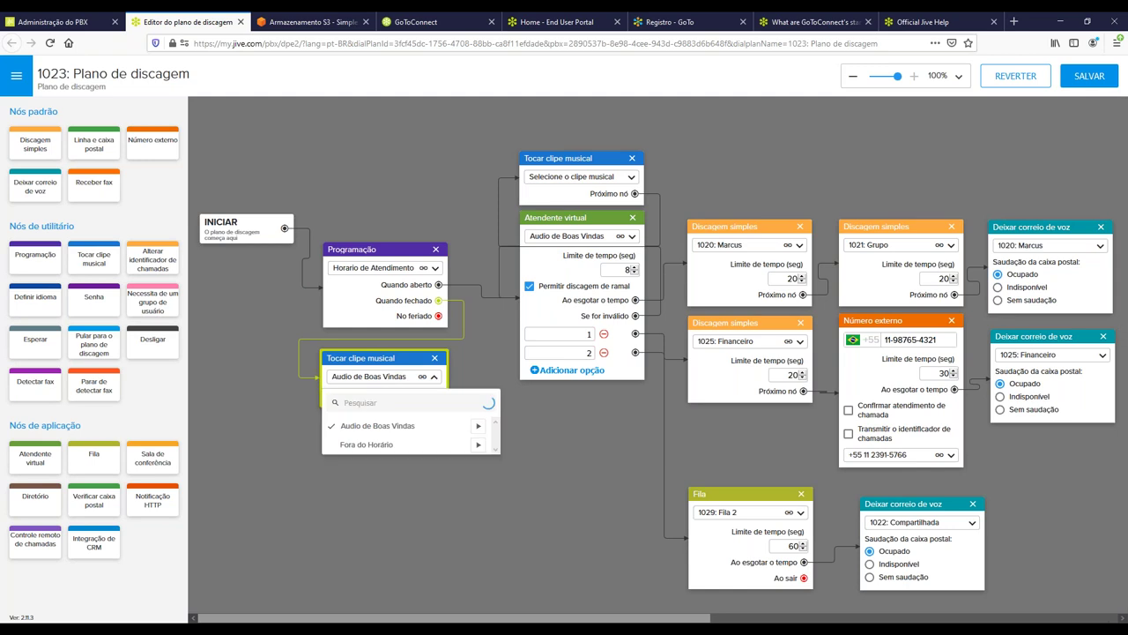
click(366, 444)
click(358, 471)
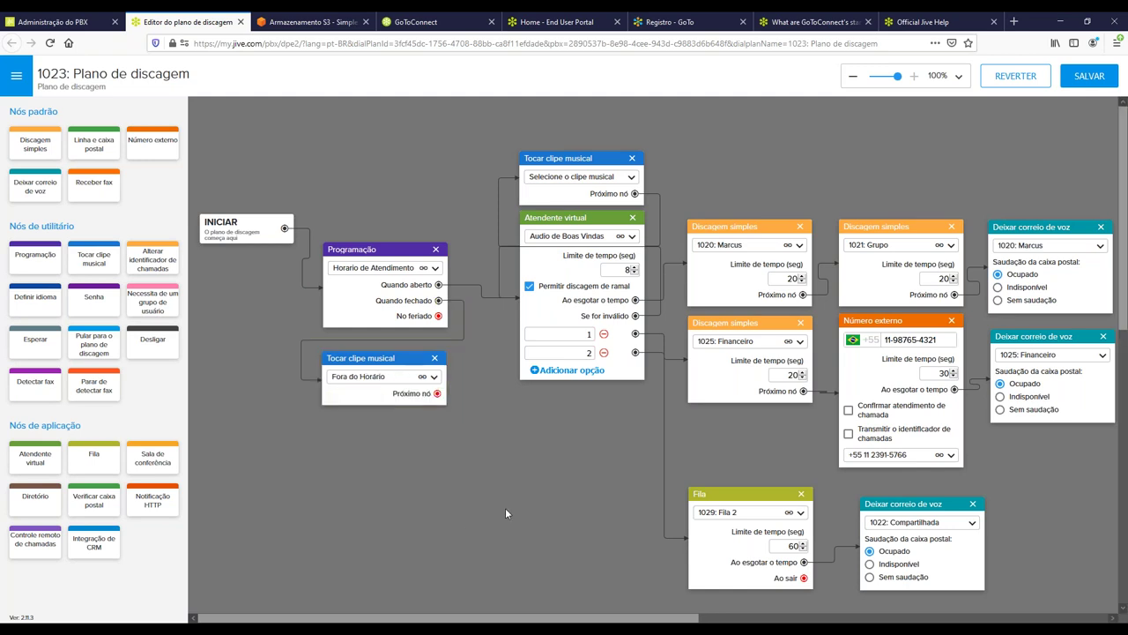
drag(438, 316, 393, 367)
click(344, 488)
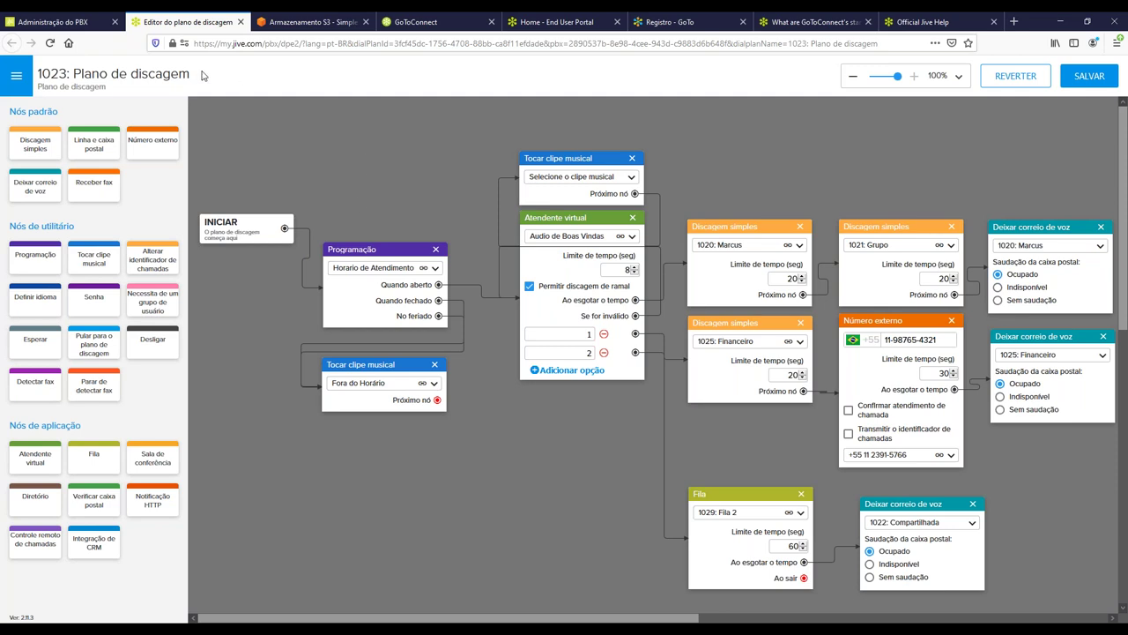
Switch back to the Administração do PBX tab showing the Planos de discagem list.
click(58, 21)
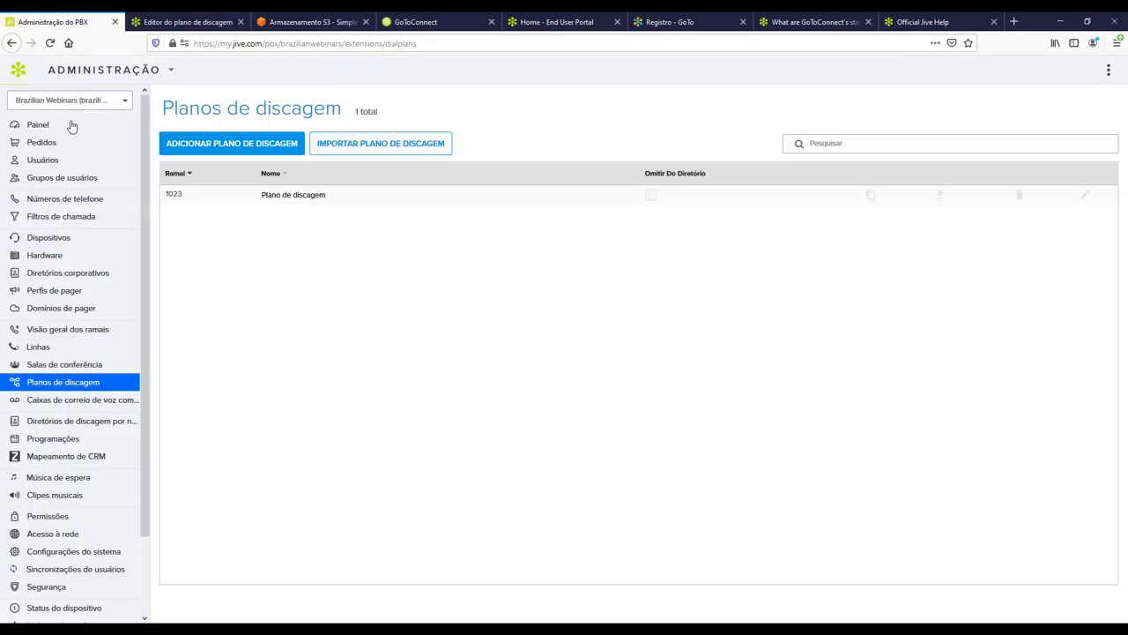
Edit the phone number in Números de telefone to route to Ramal 1023: Plano de discagem and save.
click(85, 203)
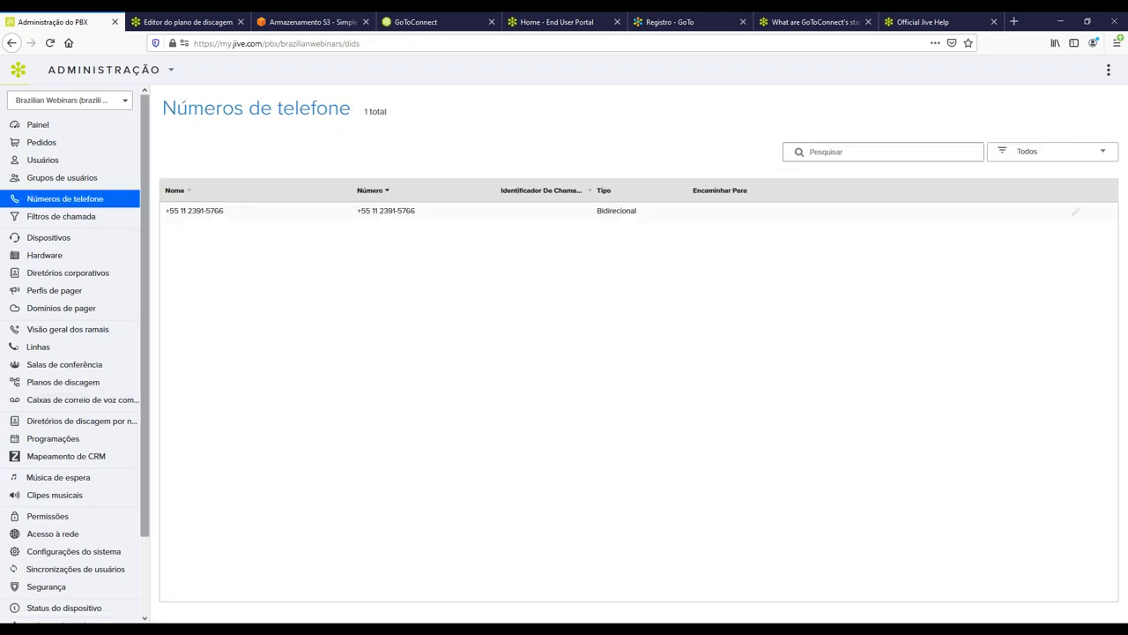
click(1078, 214)
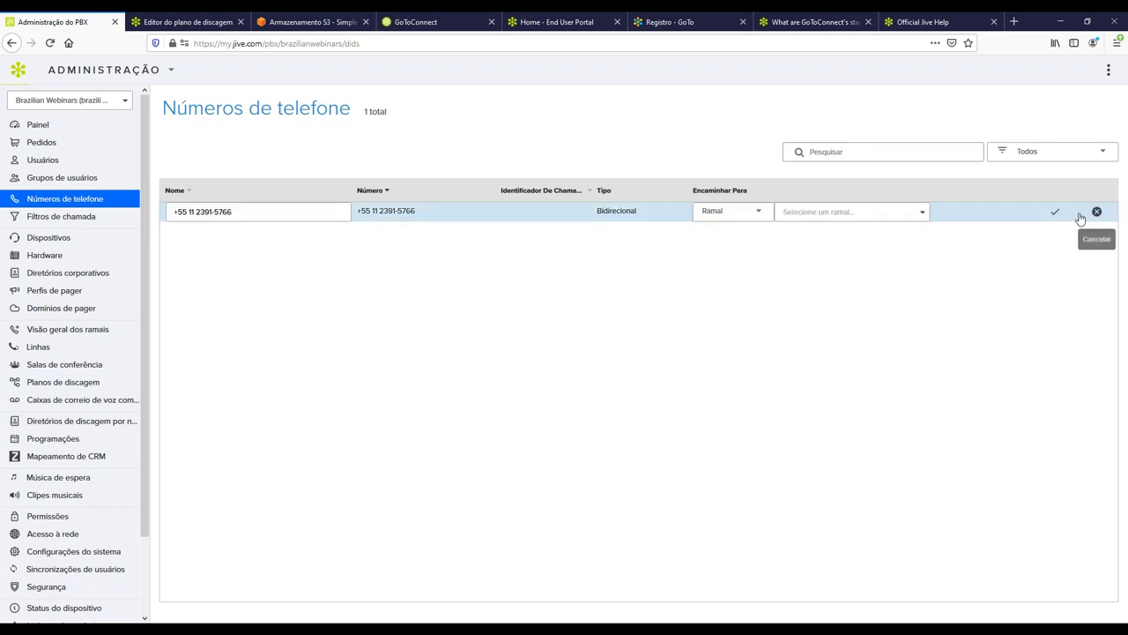
click(877, 219)
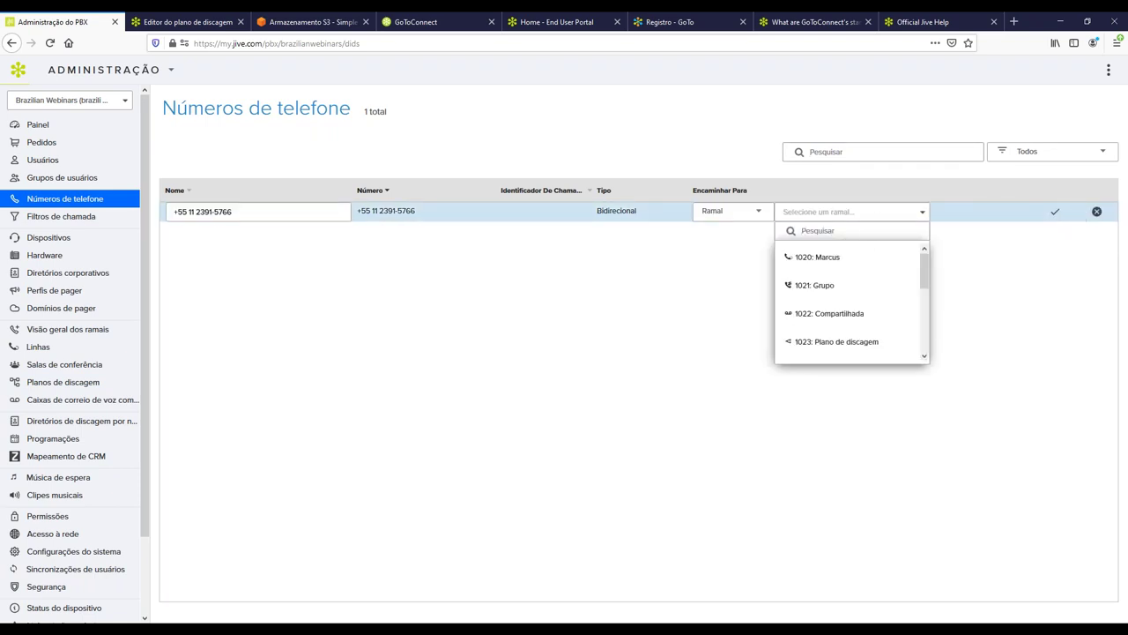
click(835, 344)
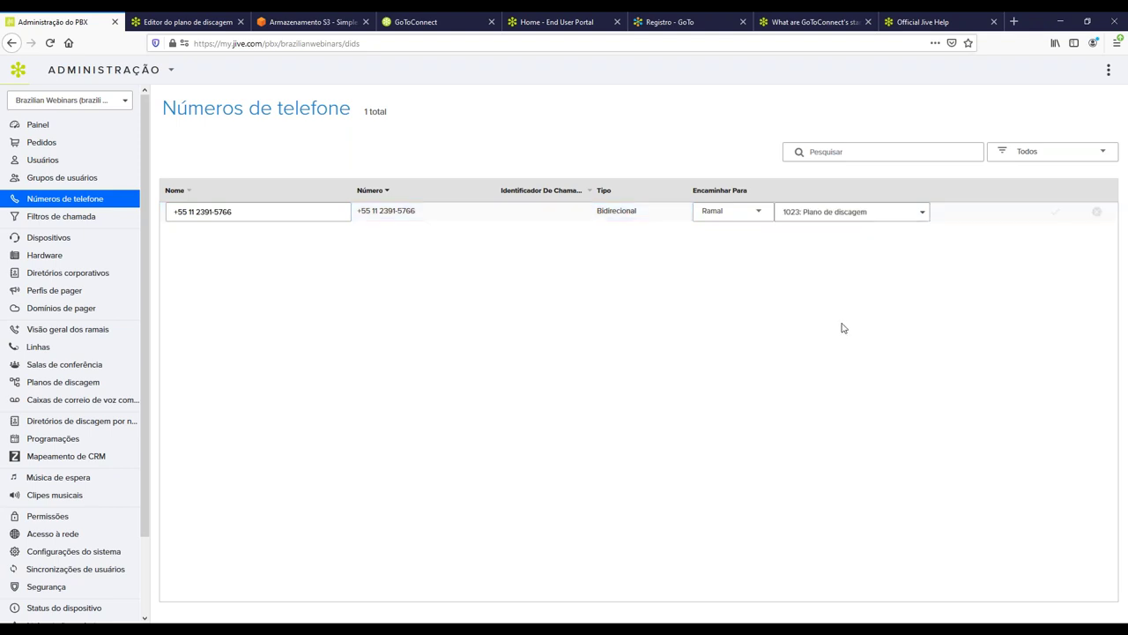
click(1056, 214)
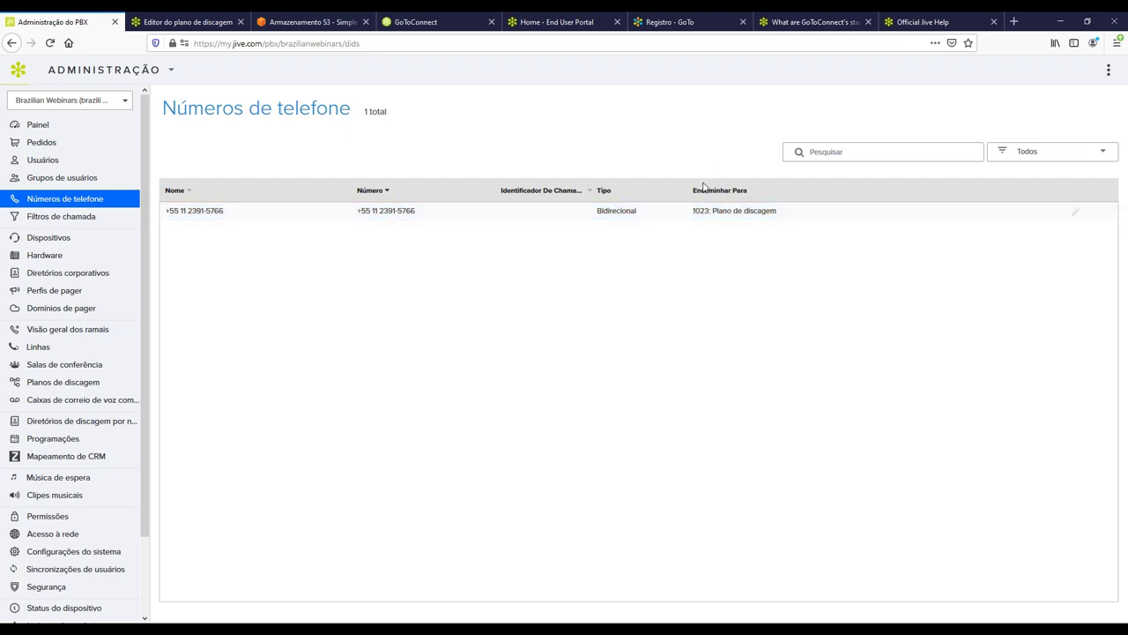
click(148, 24)
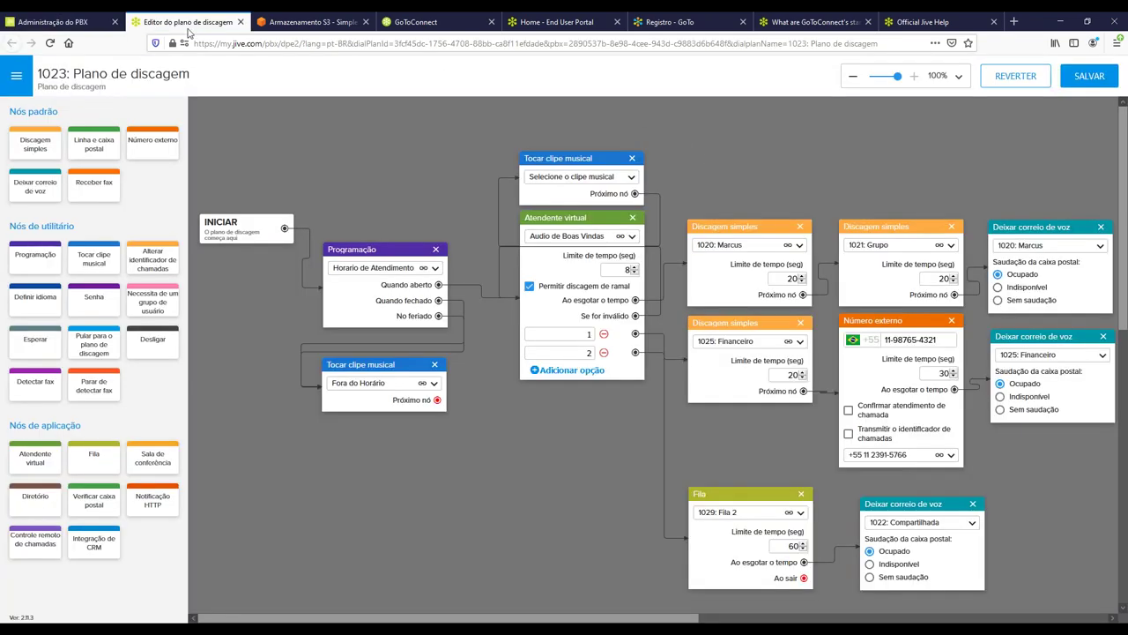
click(66, 21)
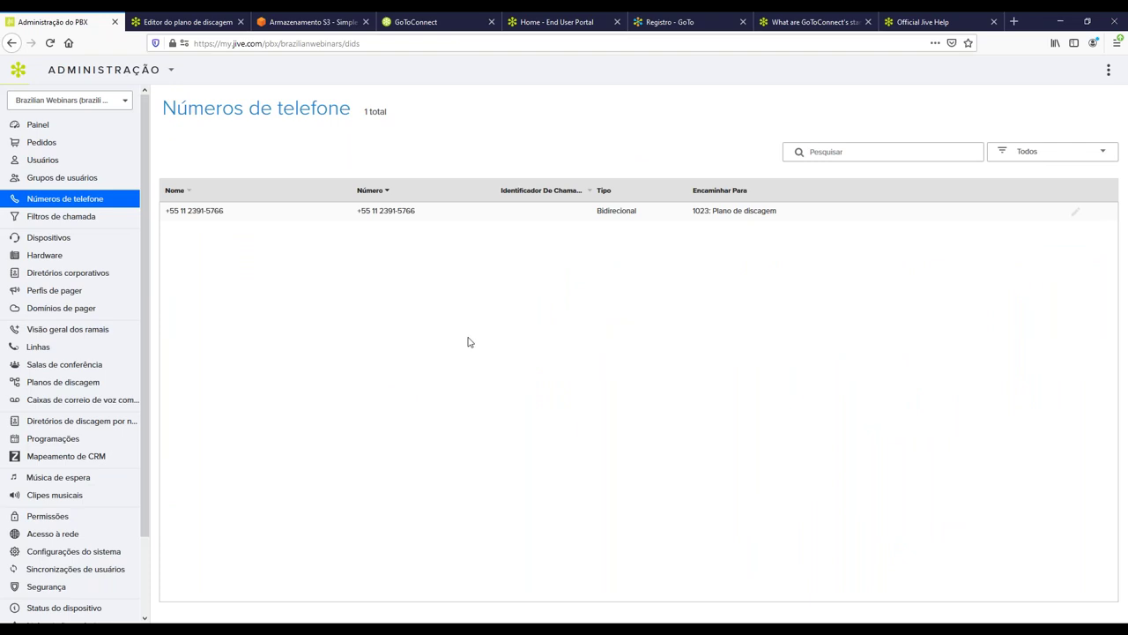
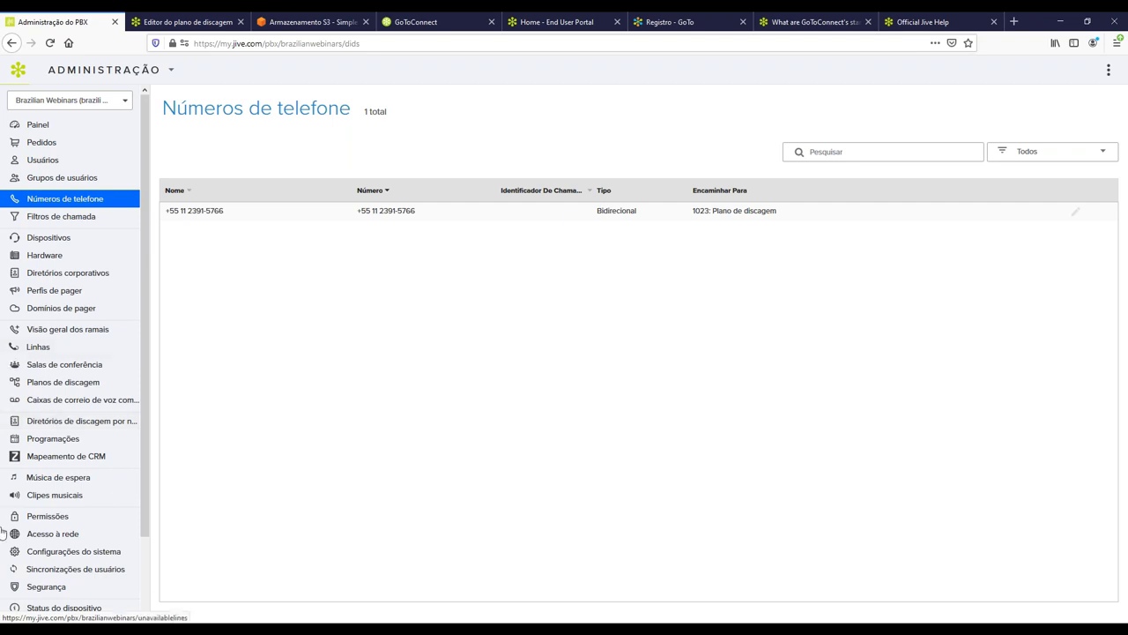
Browse call queues, ring groups and conference rooms, then list dial plans showing 1023 Plano de discagem.
scroll(76, 601, down, 2)
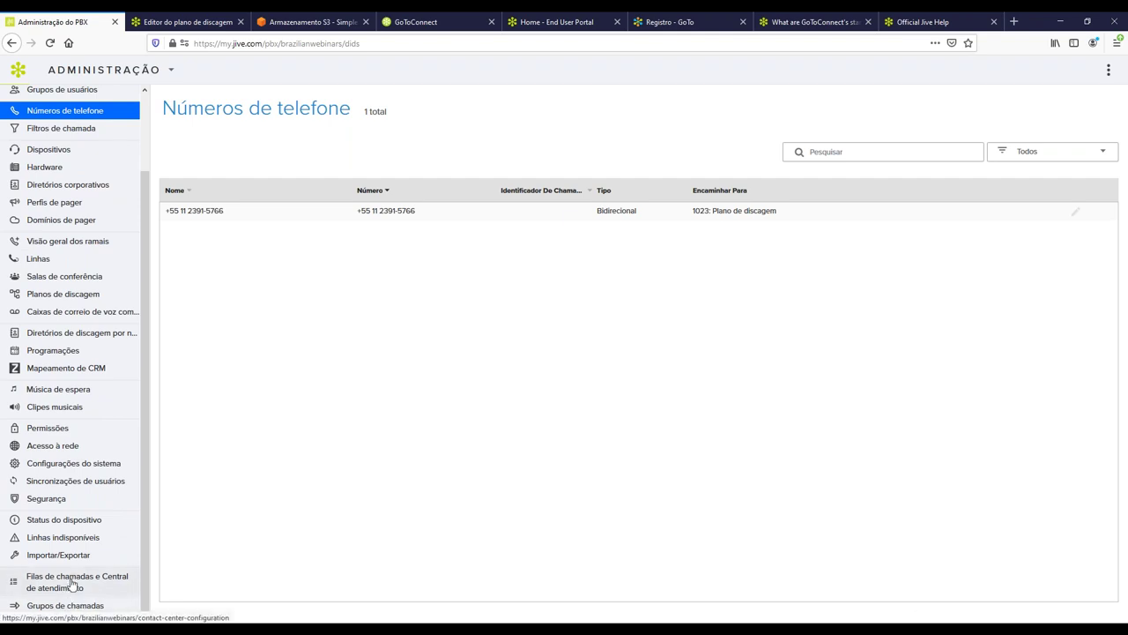
click(74, 585)
click(75, 605)
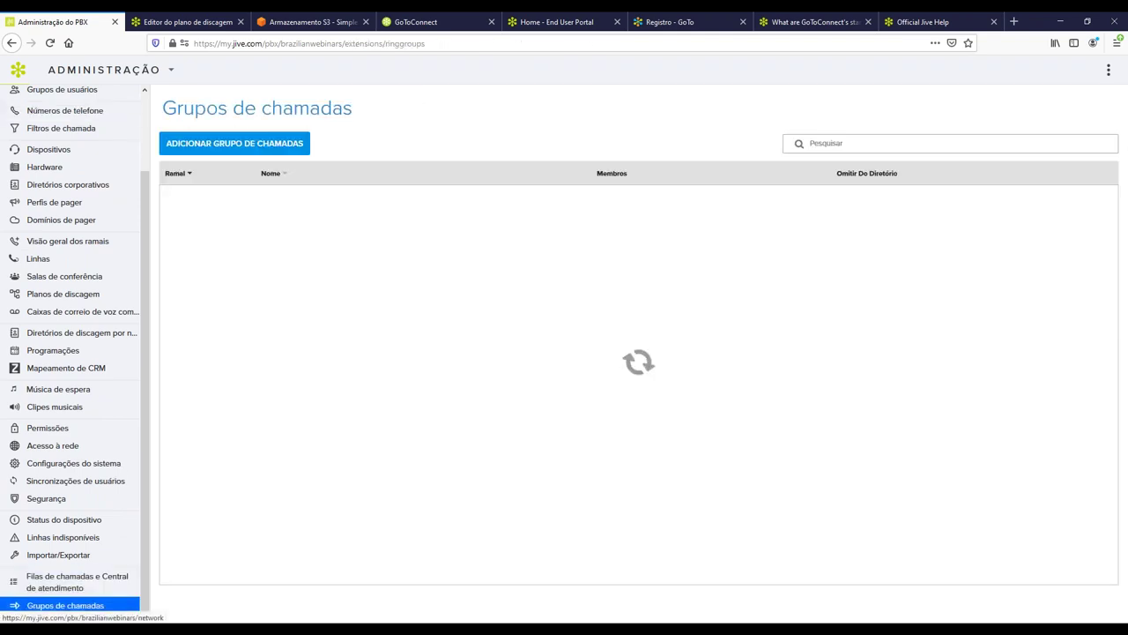
click(80, 293)
click(93, 278)
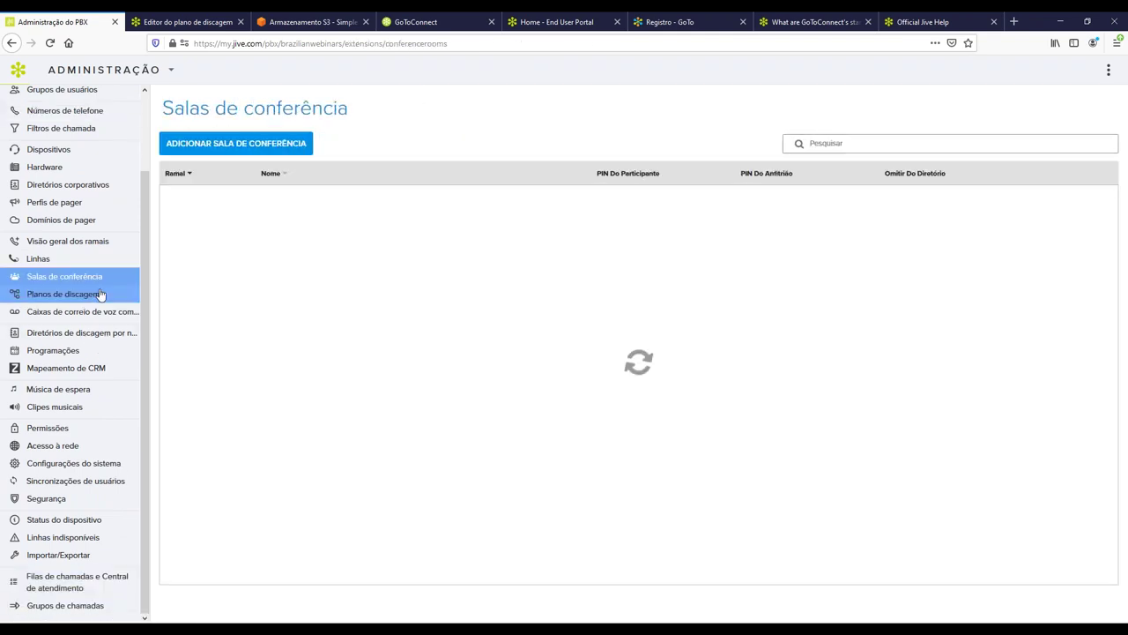
click(53, 299)
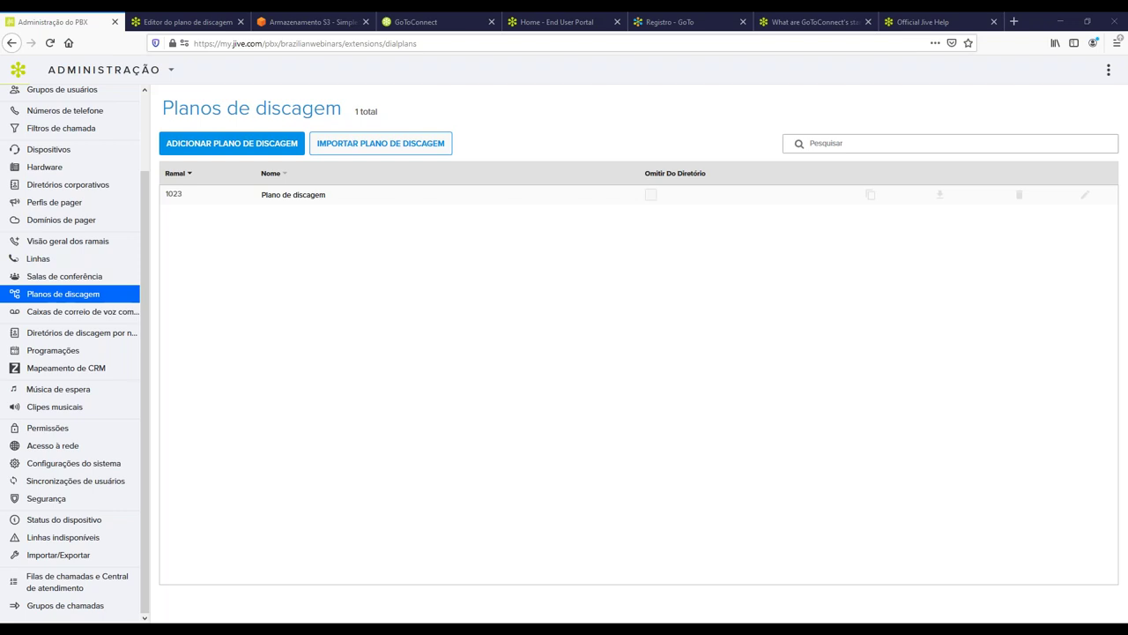
Check the phone numbers list, then return to the '1023: Plano de discagem' editor.
click(97, 115)
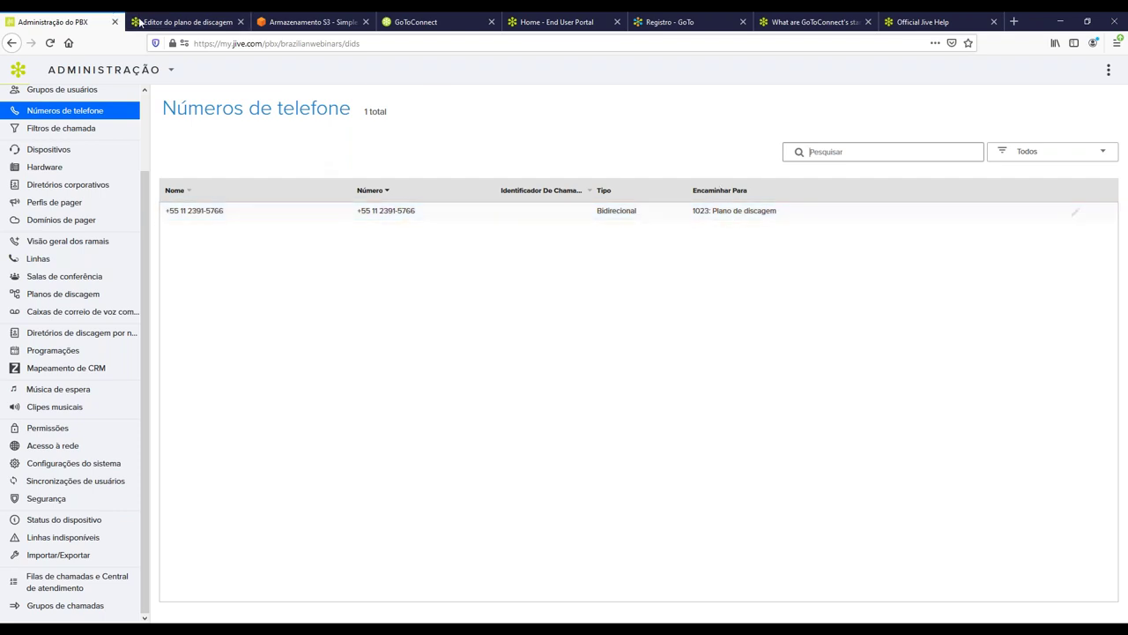
click(180, 22)
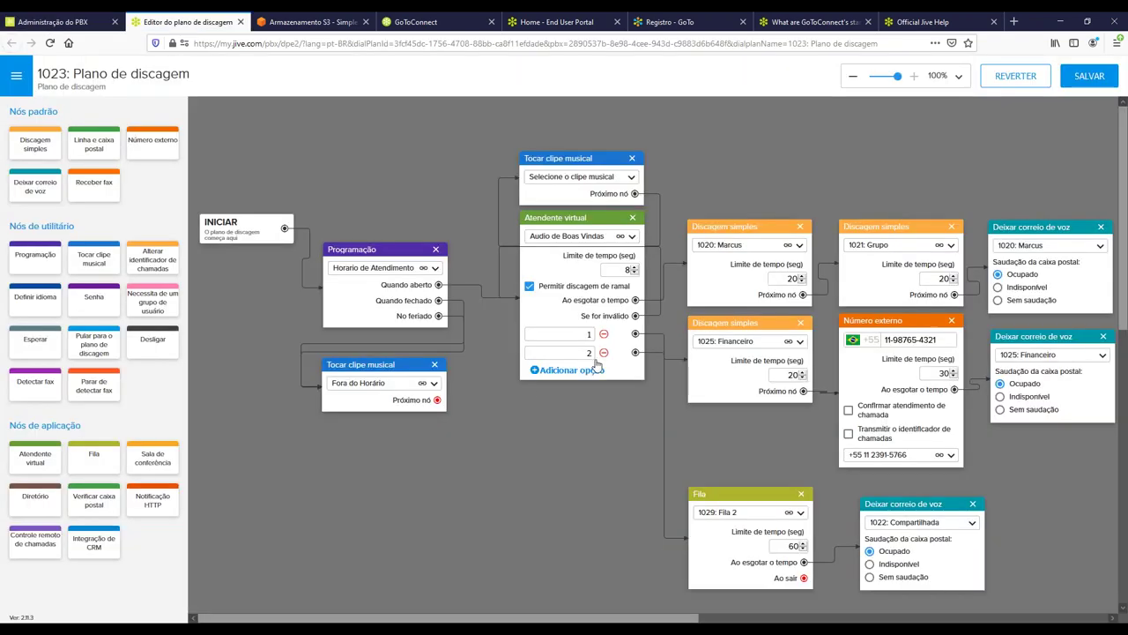
click(544, 217)
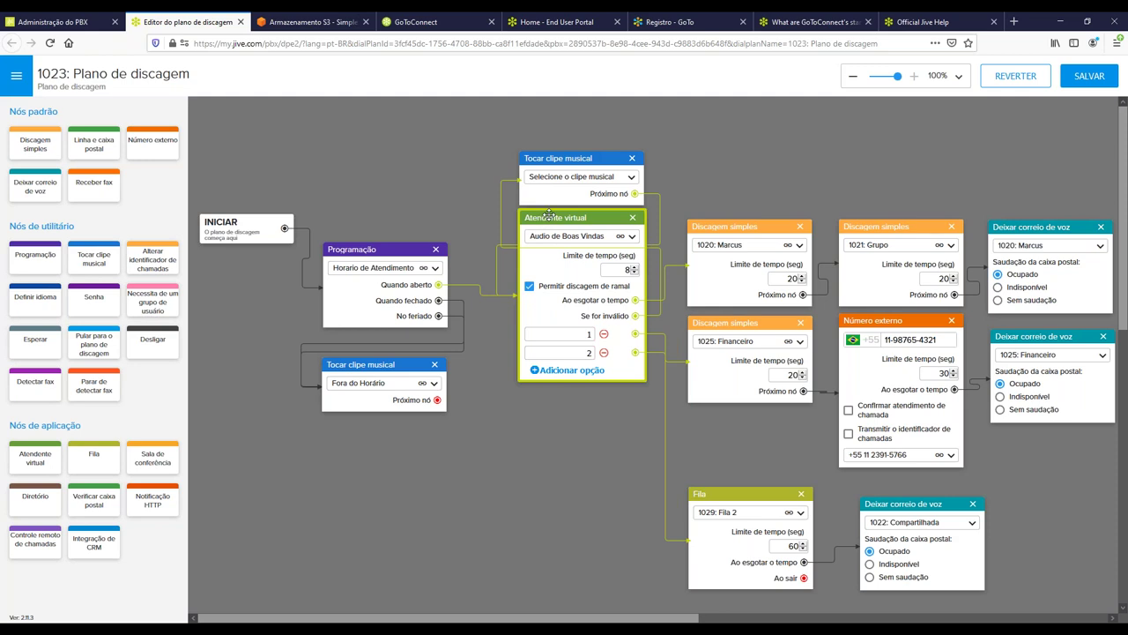
click(77, 21)
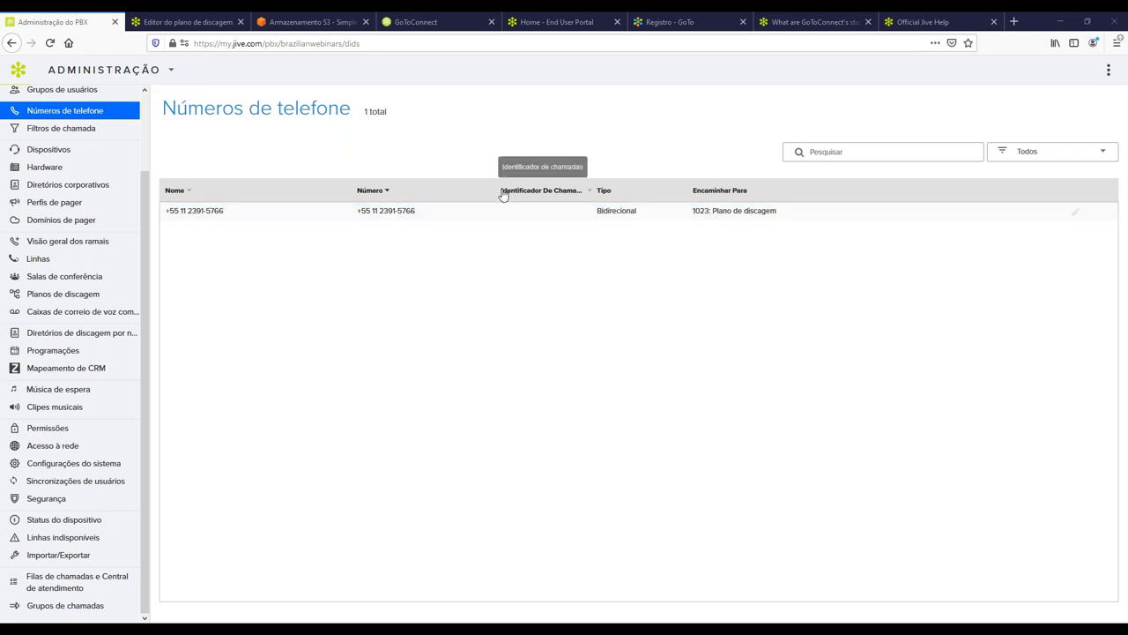
Open Relatórios call reports in a new tab and show User Activity.
click(296, 22)
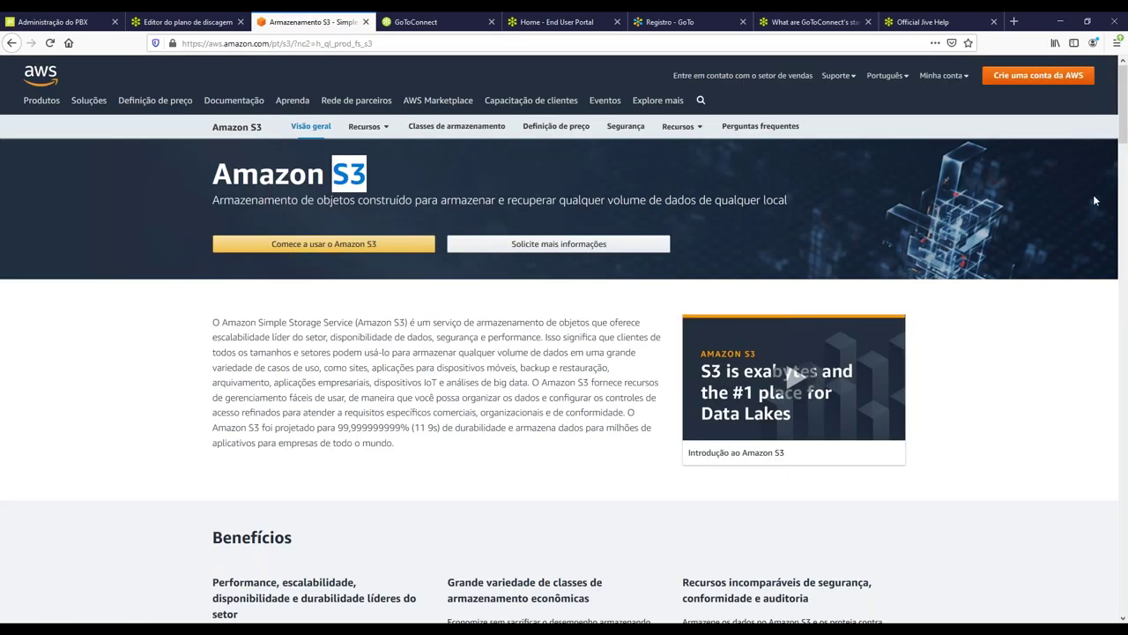
click(40, 21)
click(1108, 71)
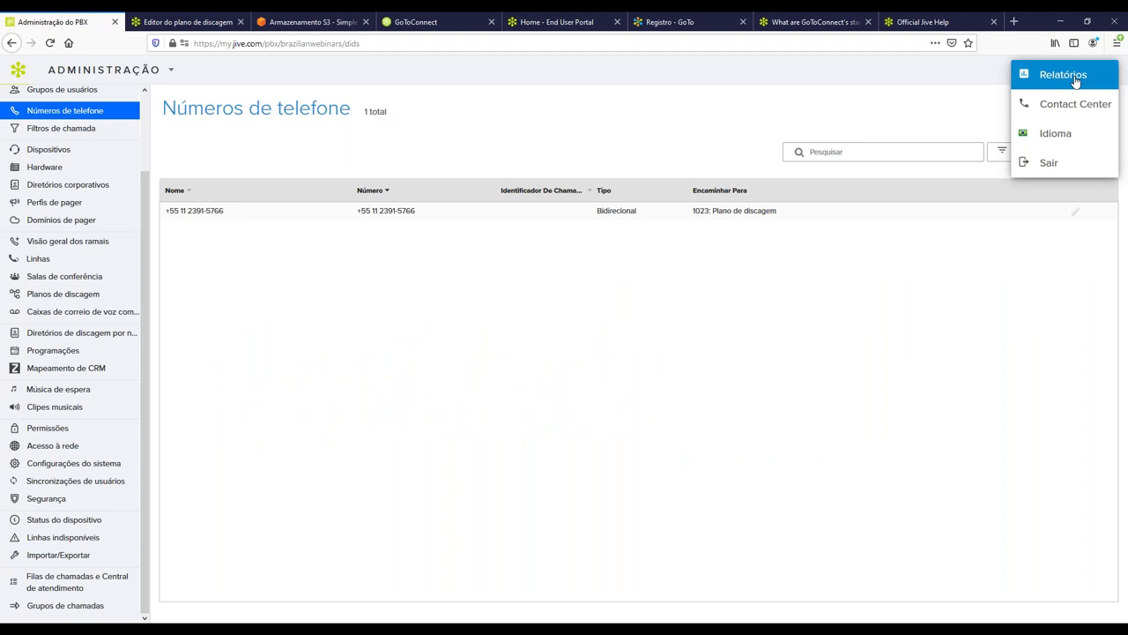
click(1064, 75)
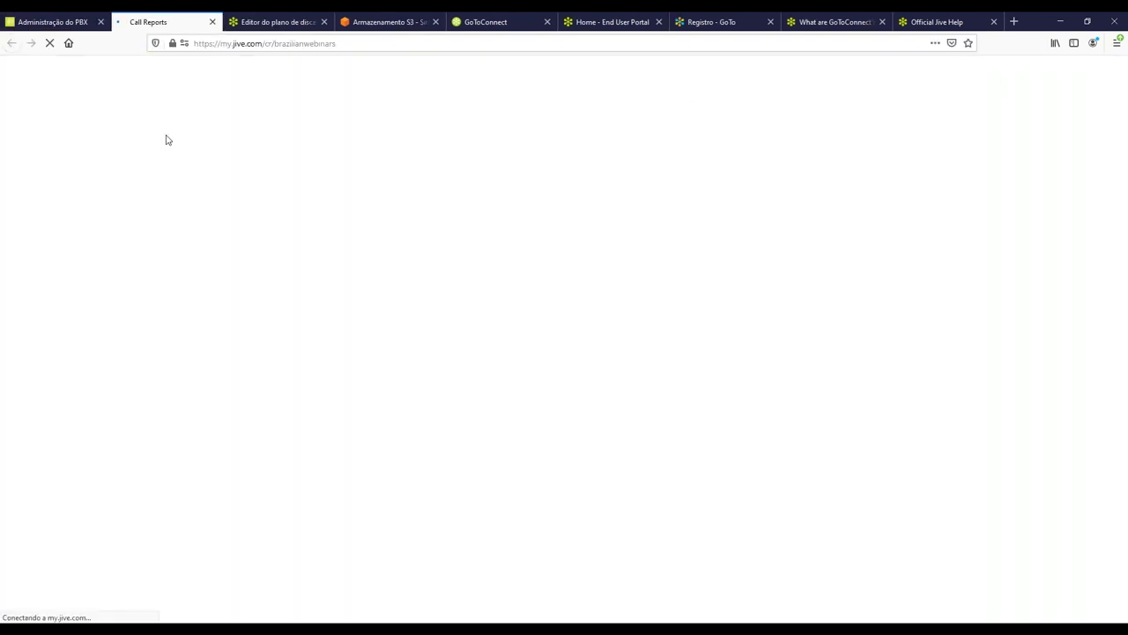
click(106, 94)
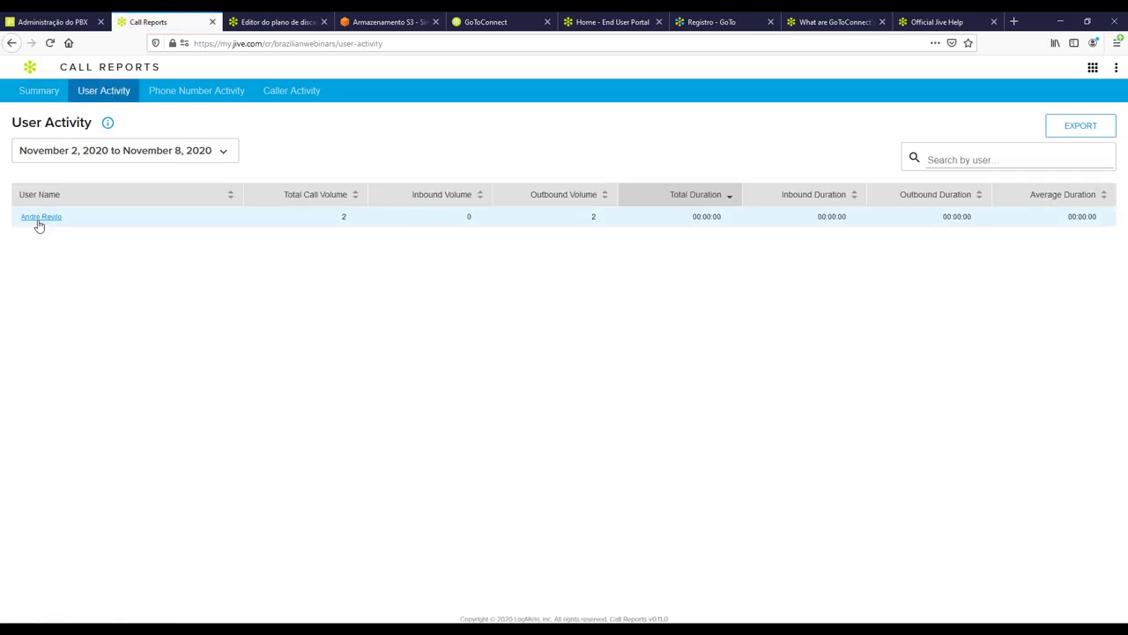
Review one user's outbound call records, then return to the PBX admin tab.
click(39, 221)
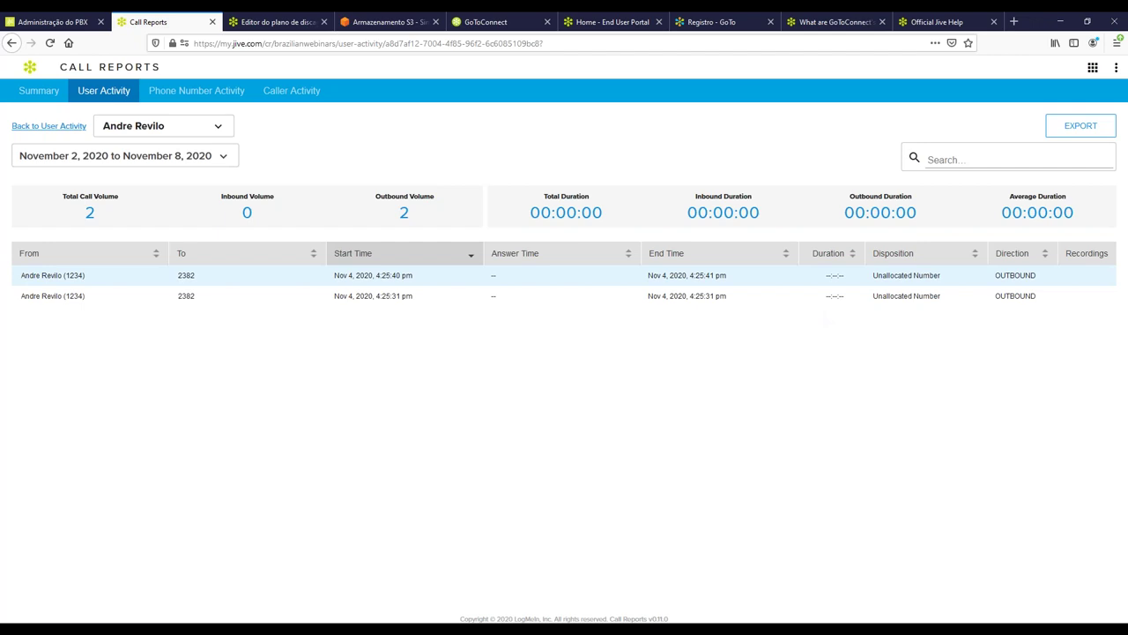
drag(1065, 253, 1111, 254)
click(1087, 305)
click(1124, 259)
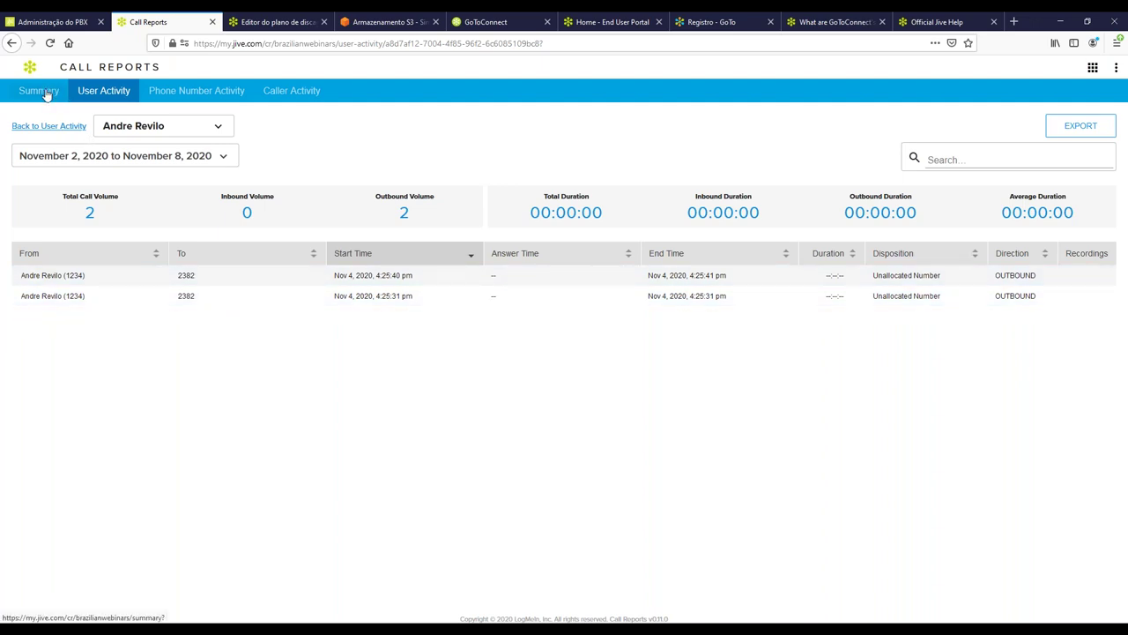
click(51, 22)
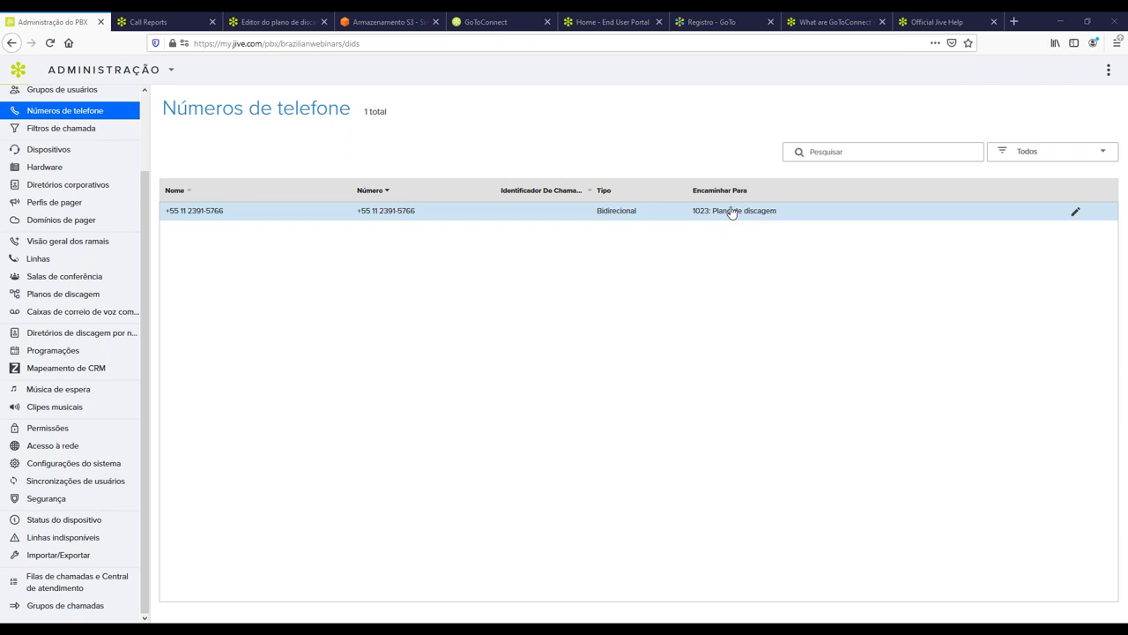
Place a Pular para o plano de discagem node below the virtual attendant in dial plan 1023.
click(279, 23)
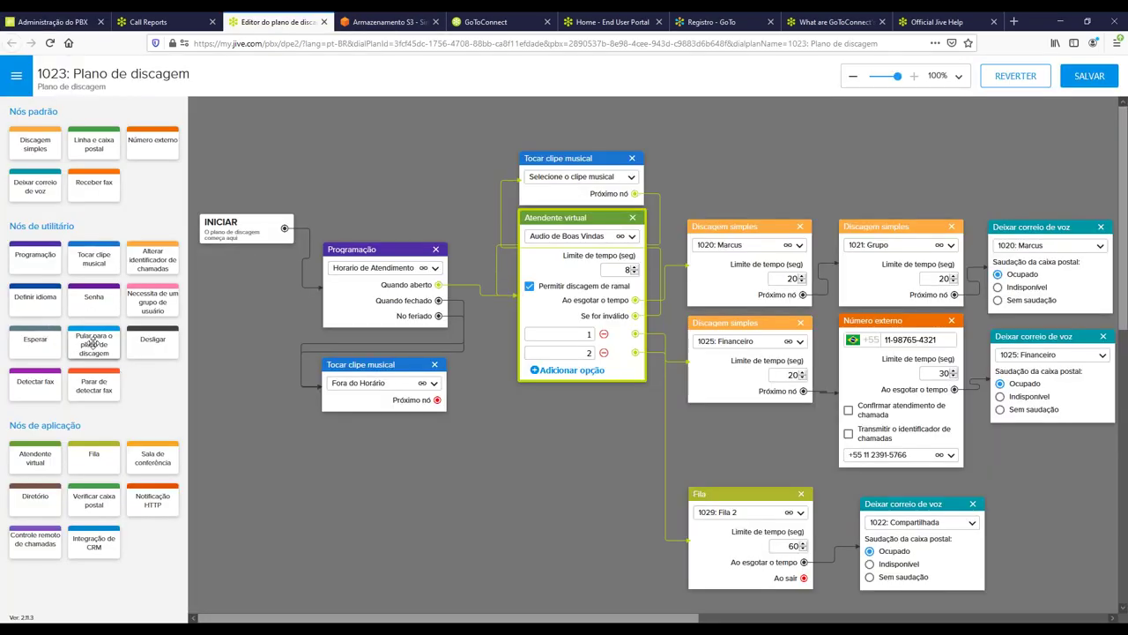
drag(77, 340, 511, 414)
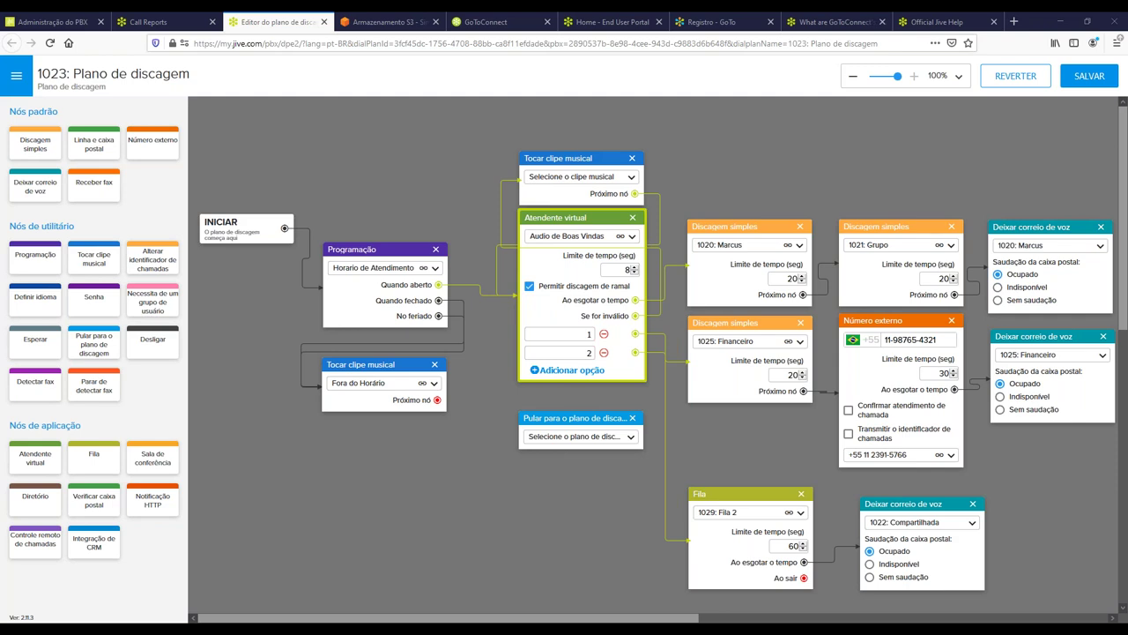
Show the Dispositivos list of 6 devices, including Yealink SIP-T19P phones, with users and extensions.
click(57, 29)
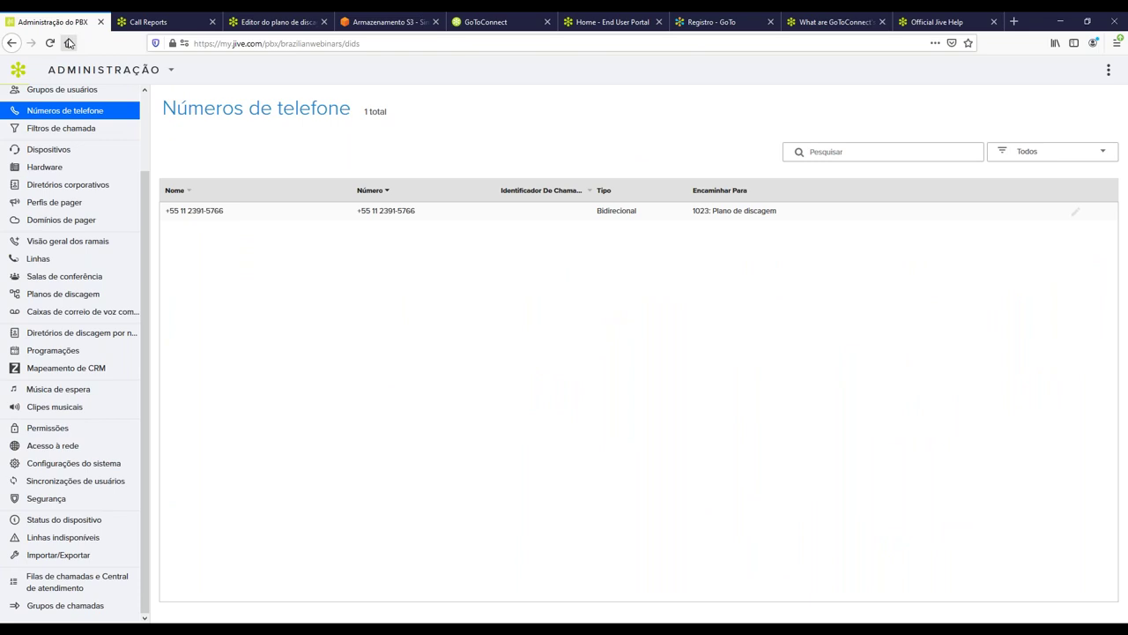
click(59, 150)
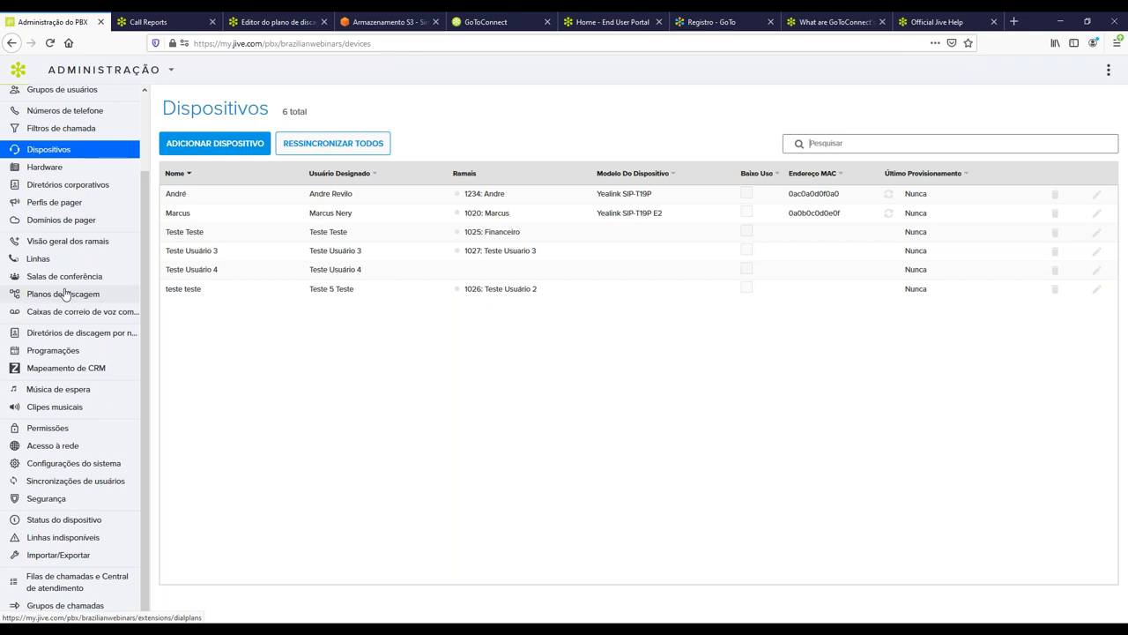
drag(164, 109, 305, 112)
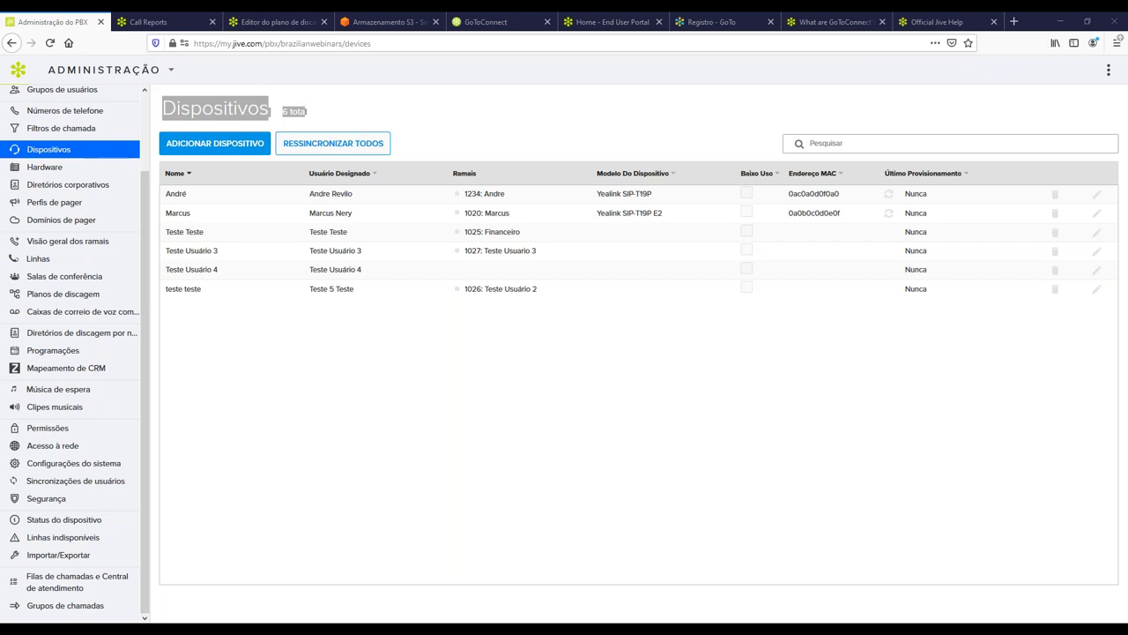
click(529, 110)
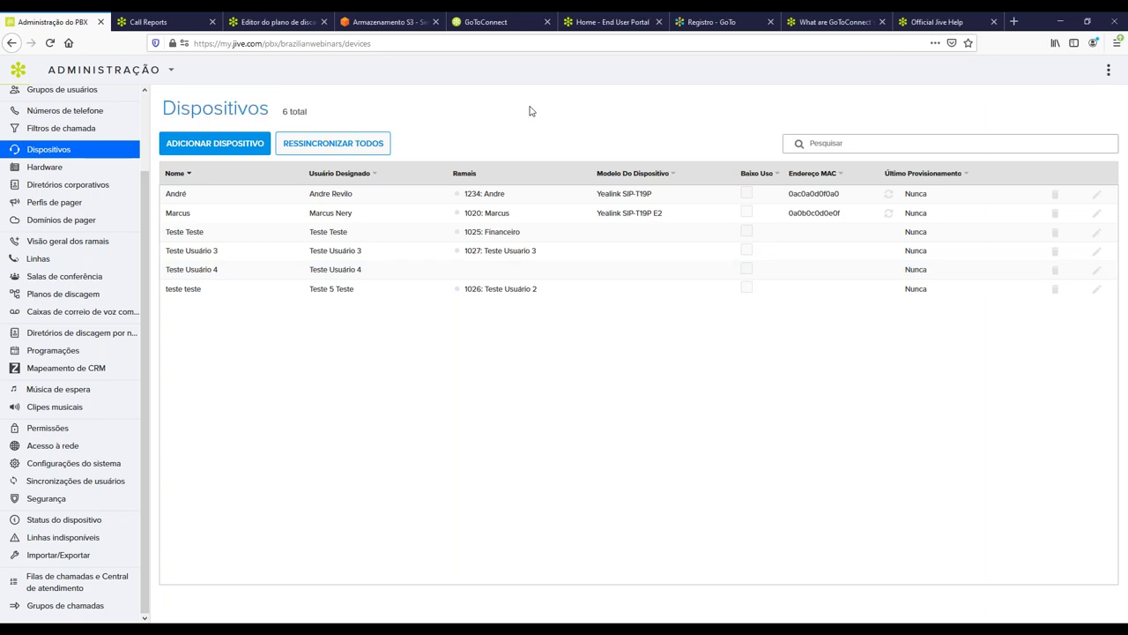